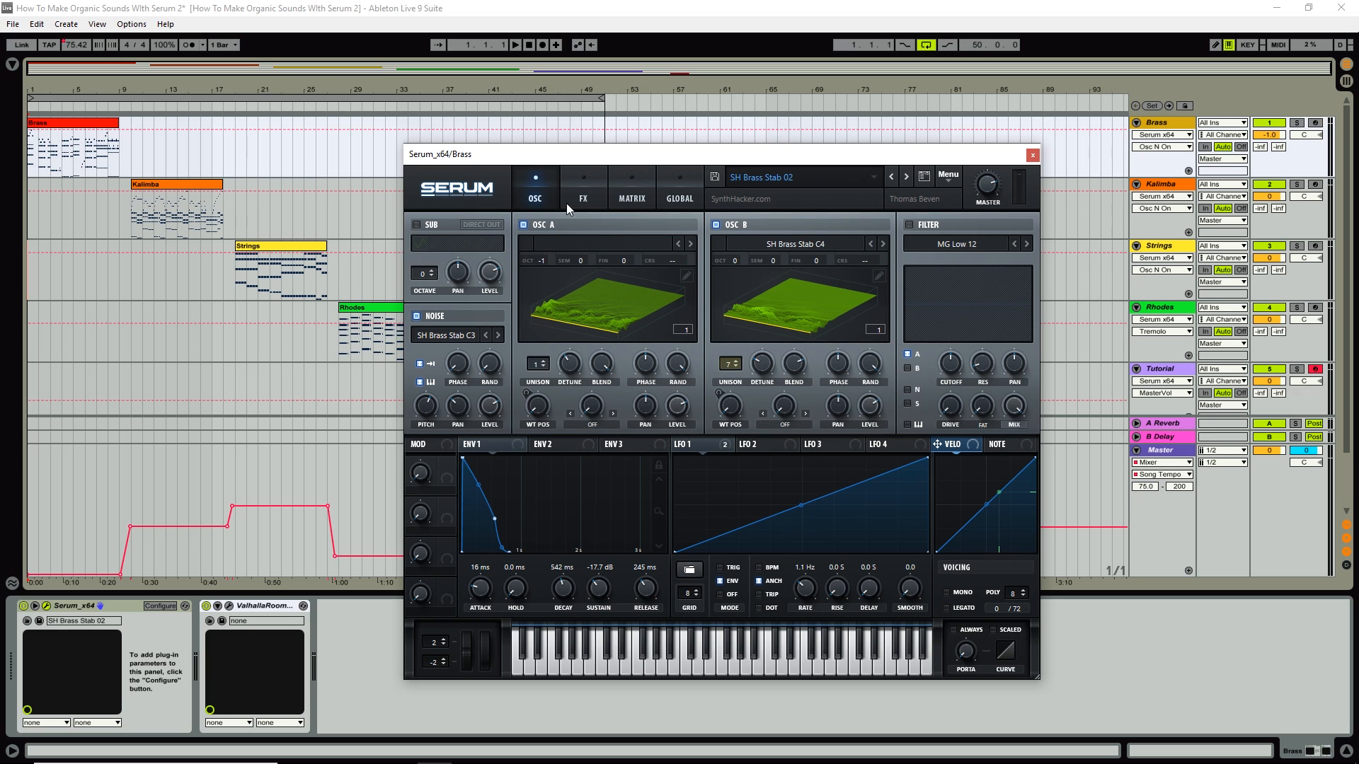
Play the Brass part, compare Serum's noise layer off and on twice (leaving it on), then stop.
drag(569, 157, 523, 150)
click(516, 45)
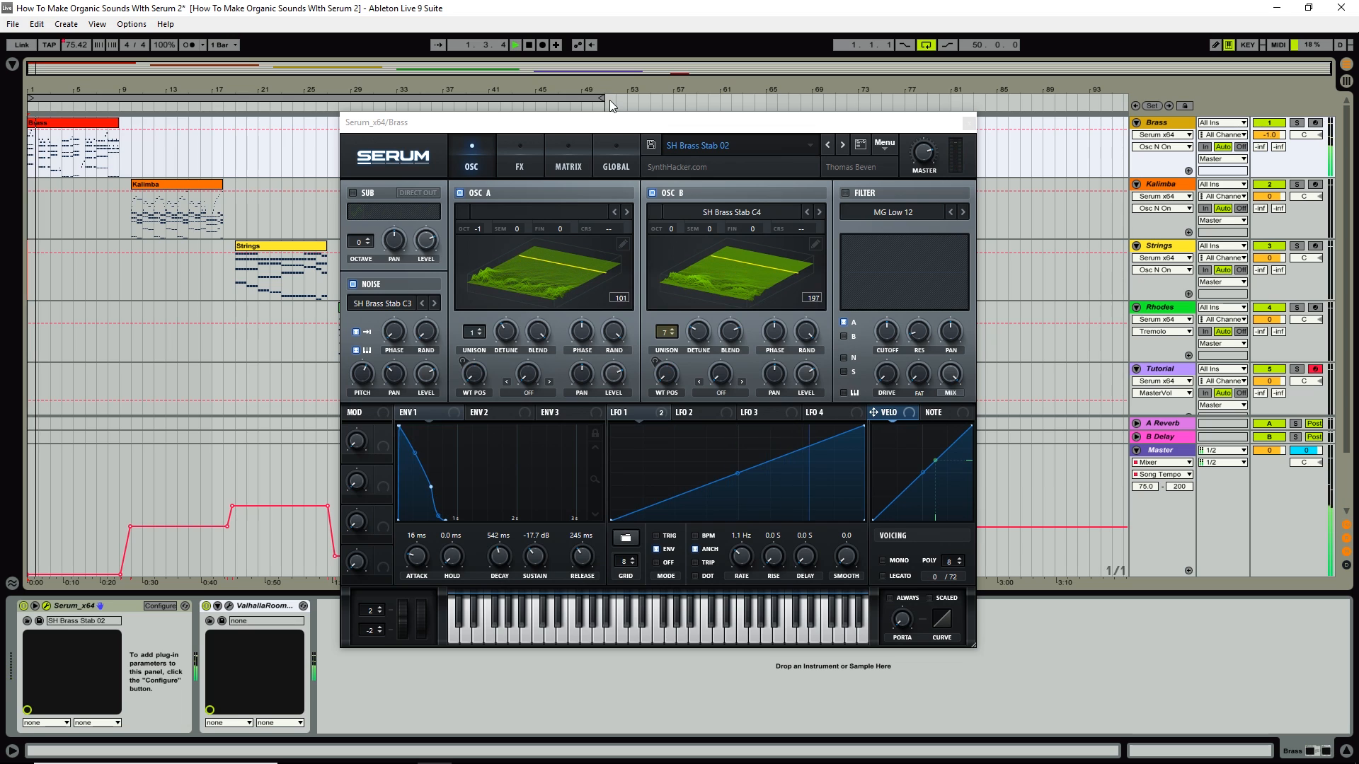
click(353, 284)
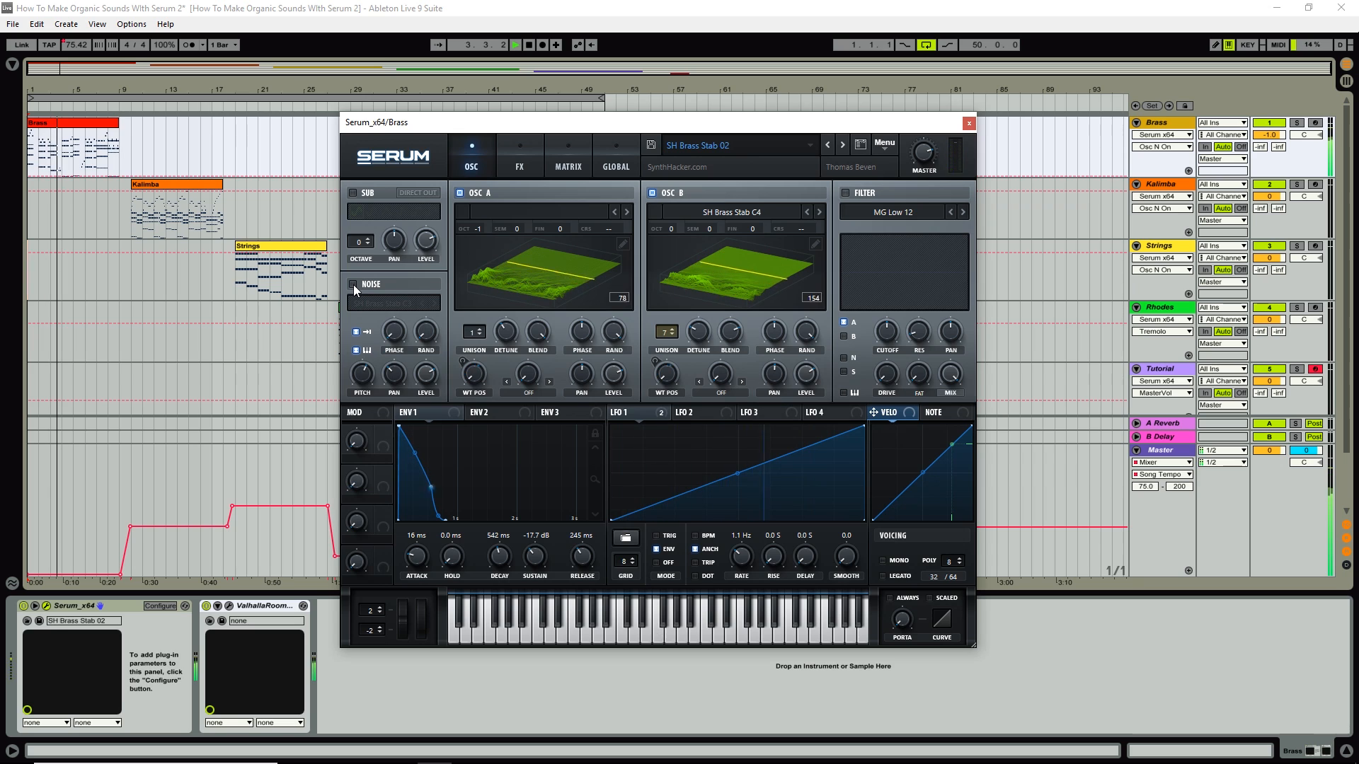
click(354, 285)
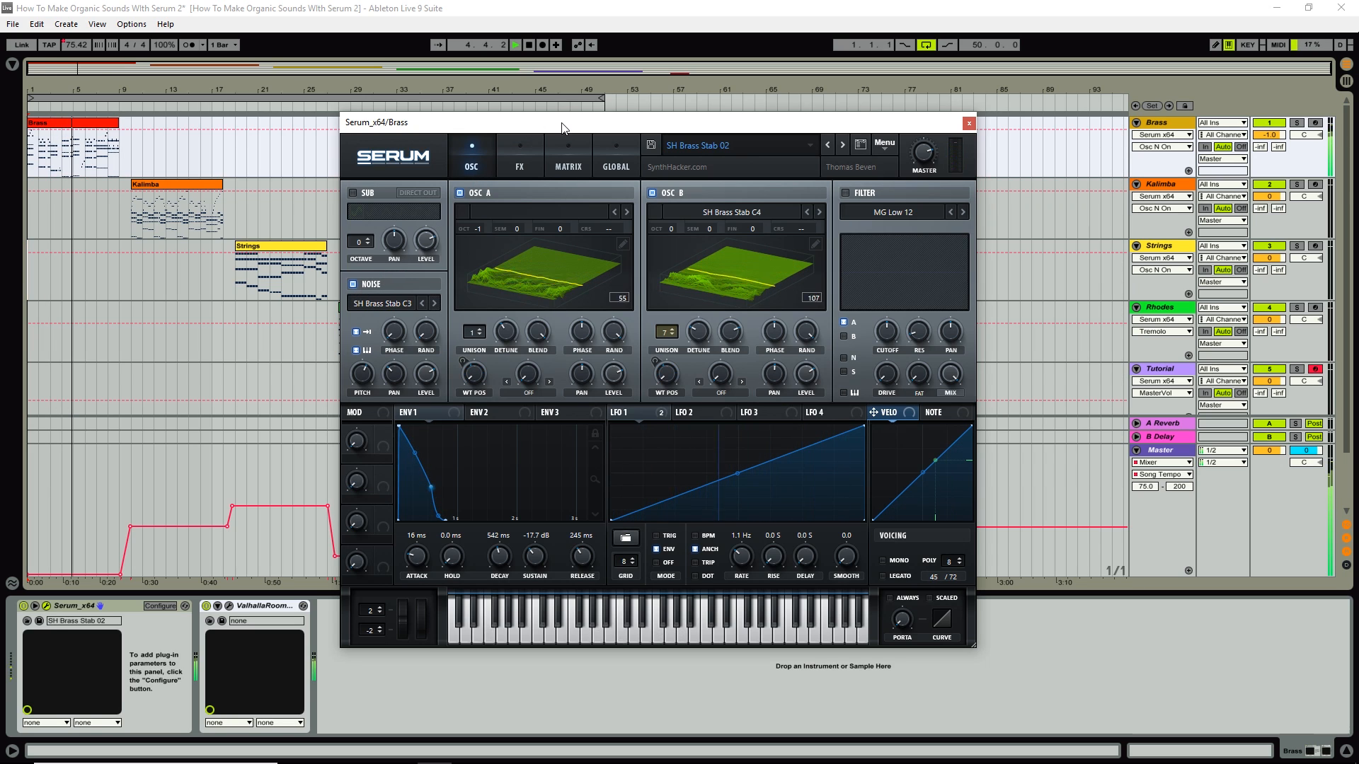
click(354, 284)
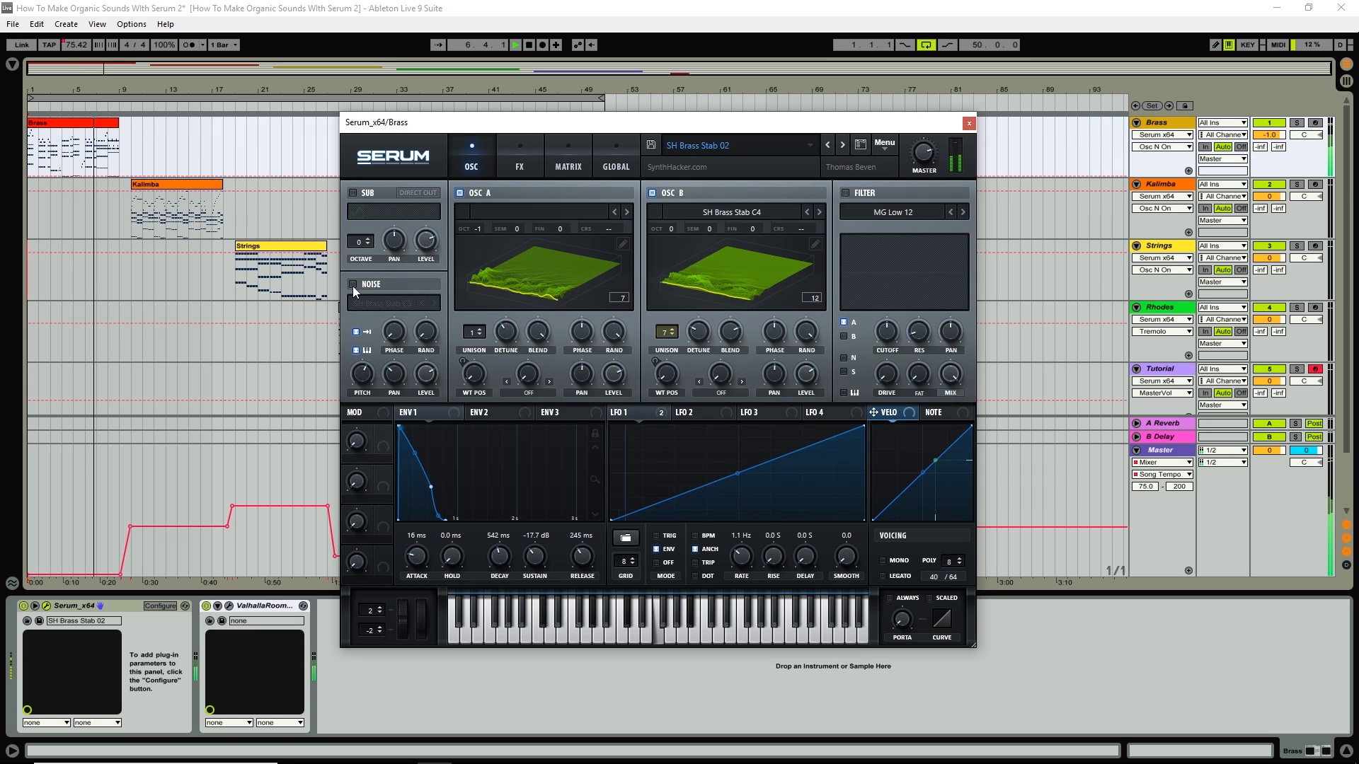
click(352, 285)
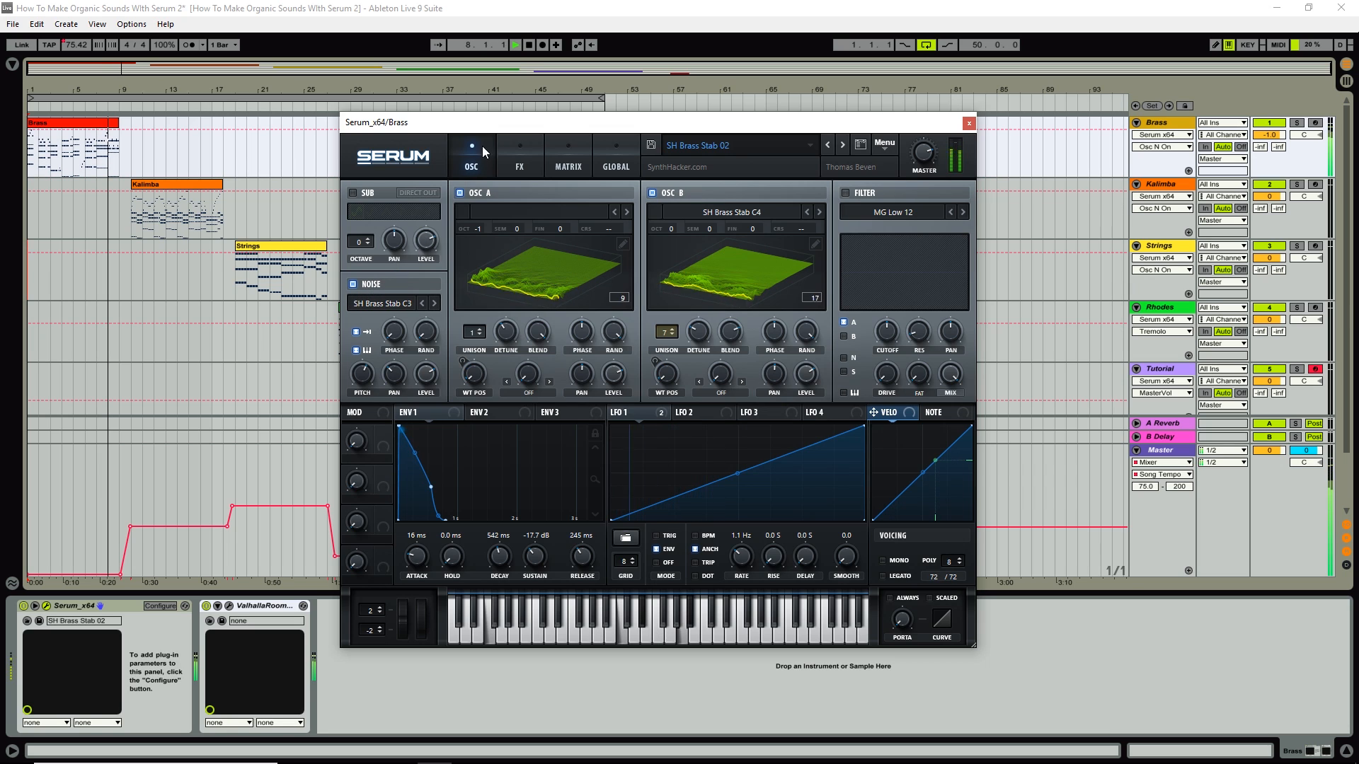
click(528, 44)
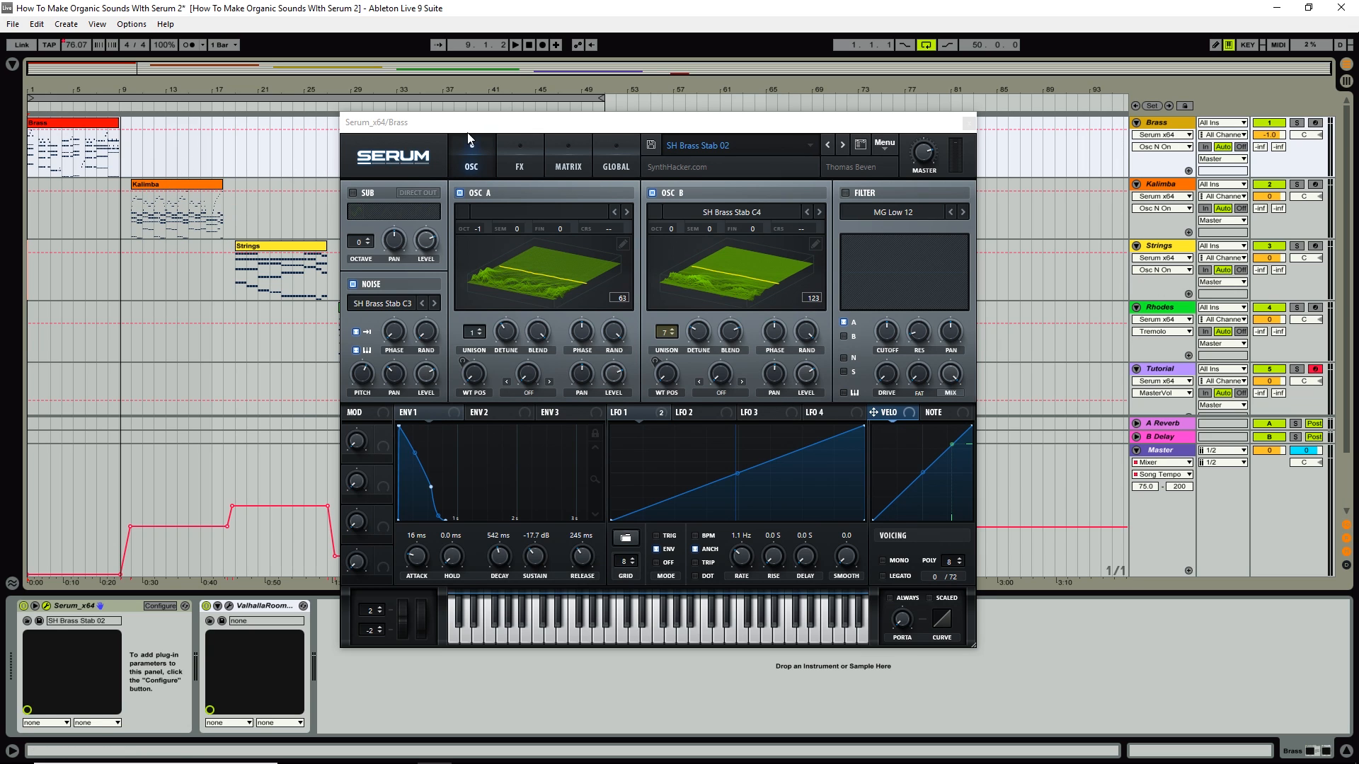
Restart playback from around bar 10.
drag(471, 124, 583, 116)
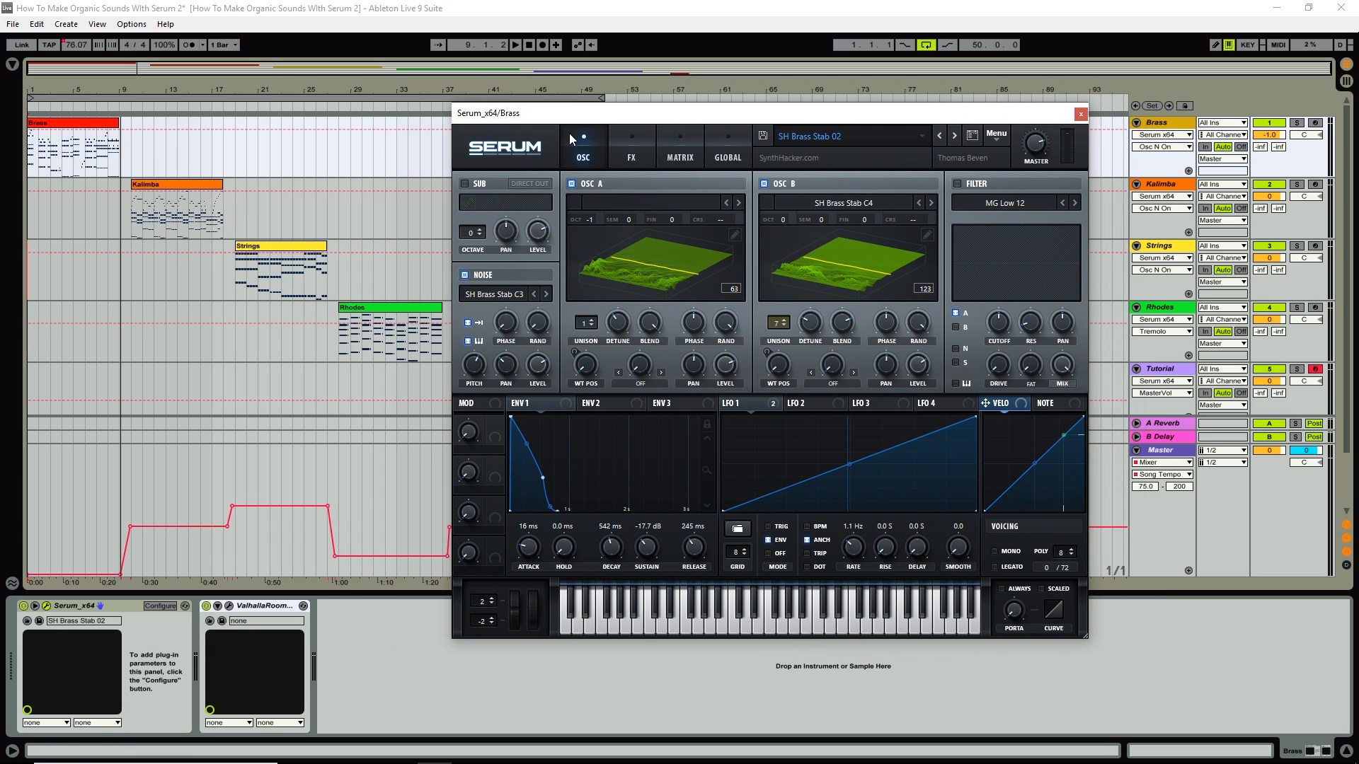
click(129, 106)
drag(697, 115, 576, 101)
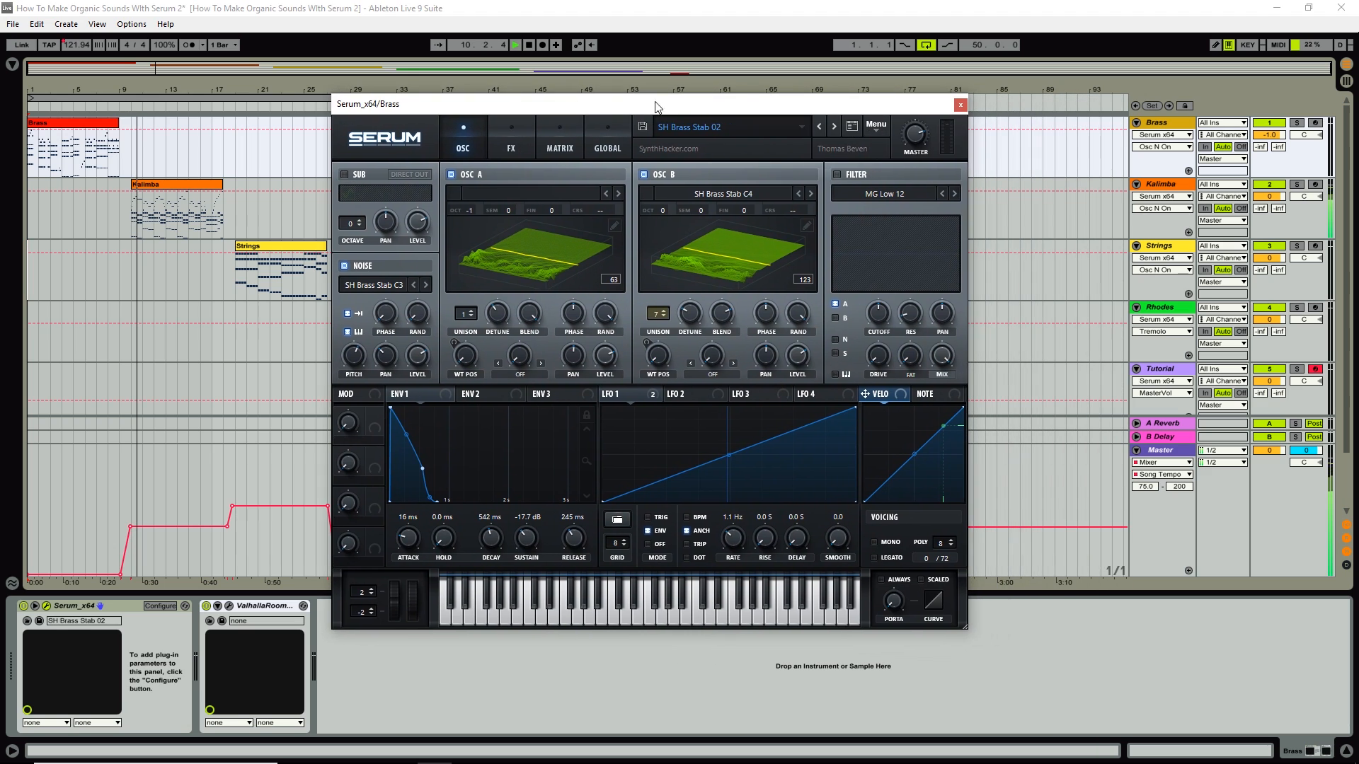
Close the Brass editor and open the Kalimba track's Serum editor.
click(962, 112)
click(1148, 182)
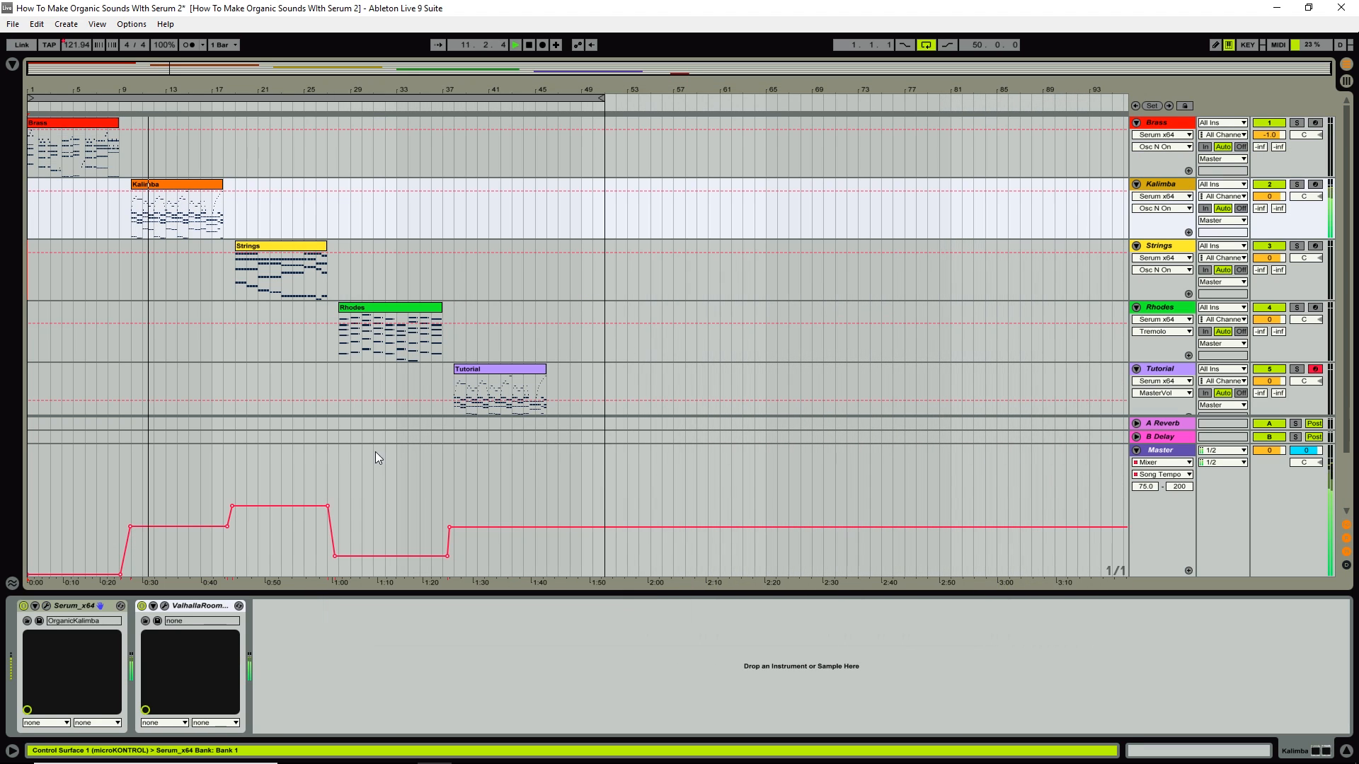
click(46, 604)
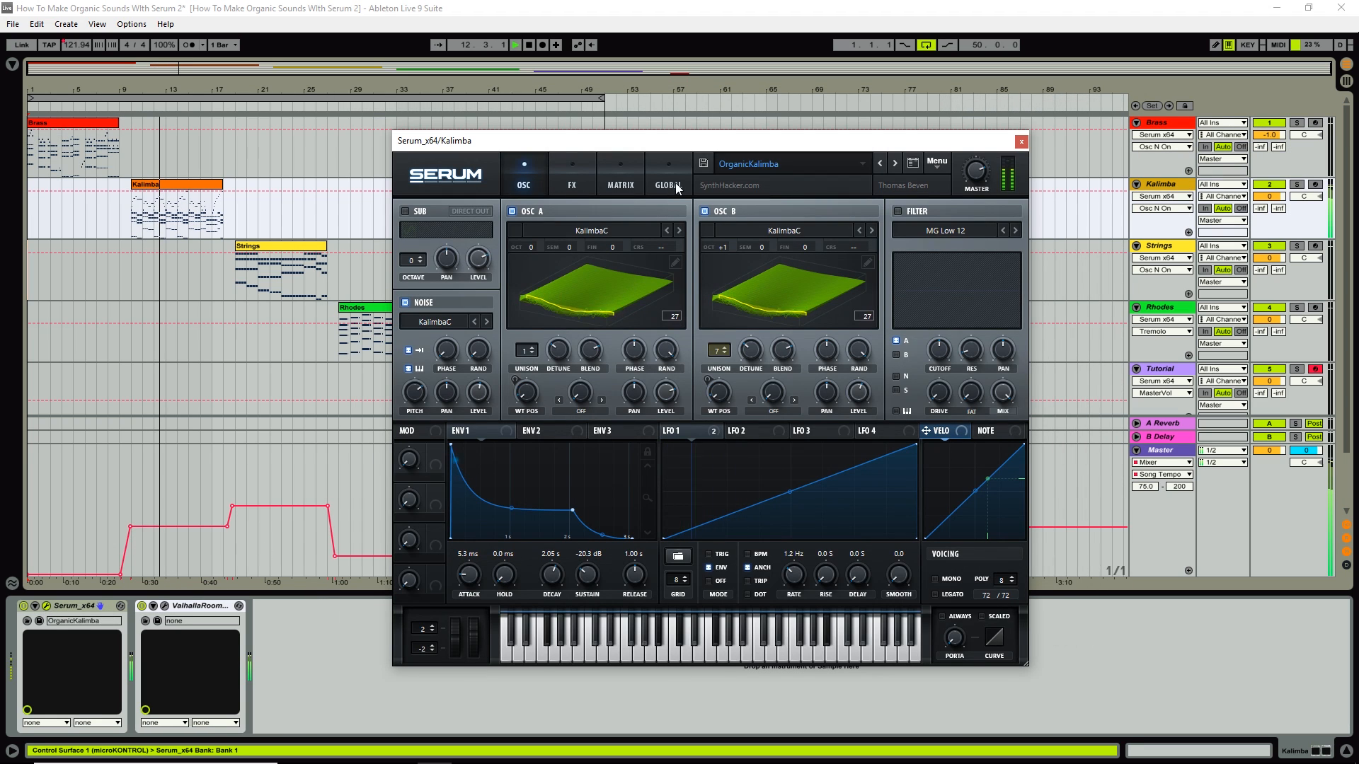
drag(680, 136, 607, 135)
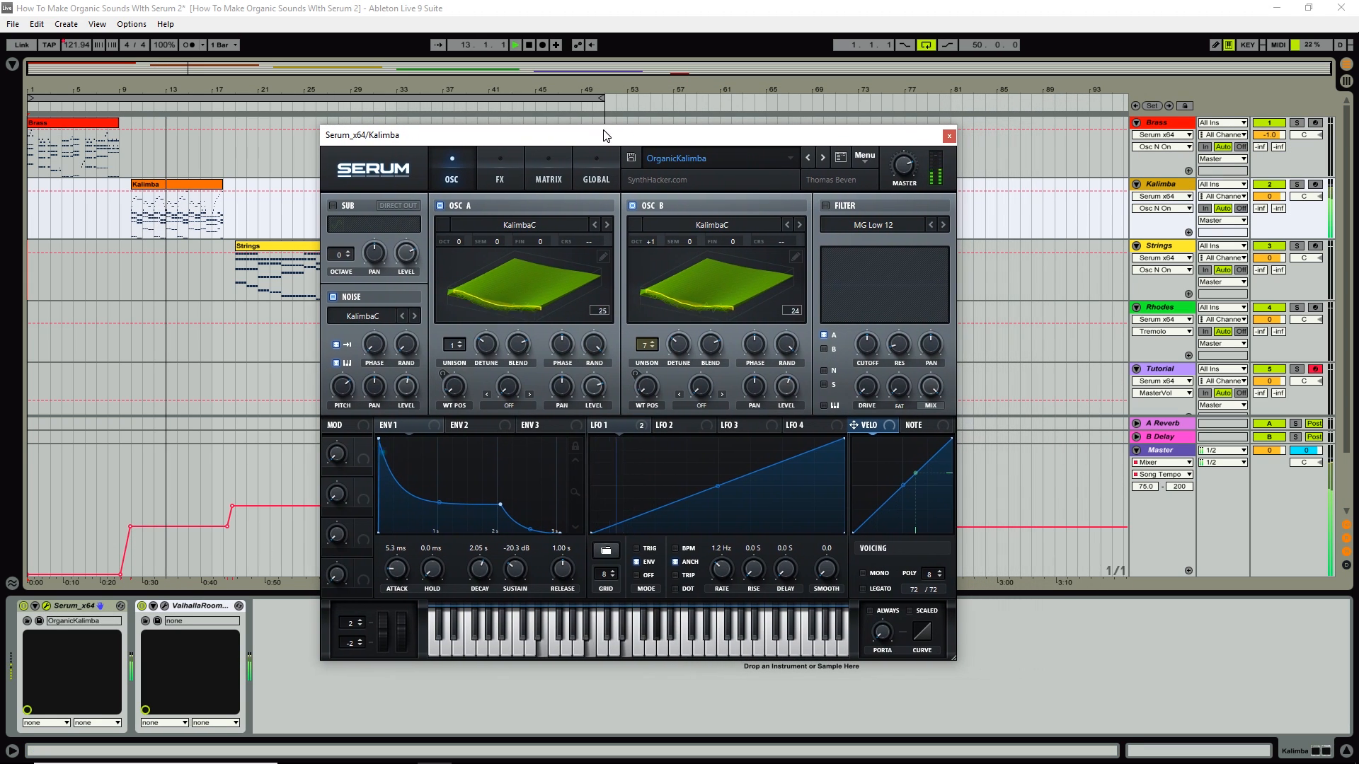
Compare the KalimbaC noise layer off and on, stop, re-enable it and close the editor.
click(333, 298)
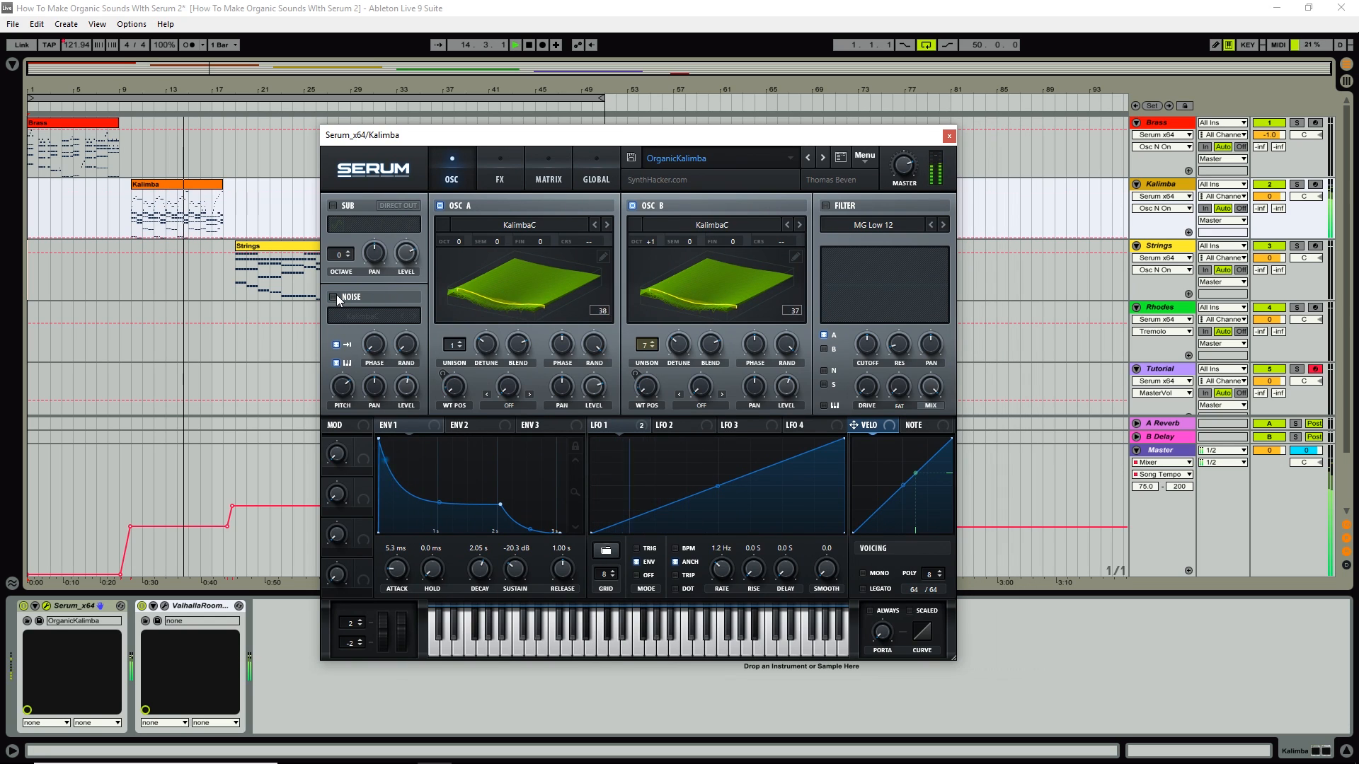
click(334, 297)
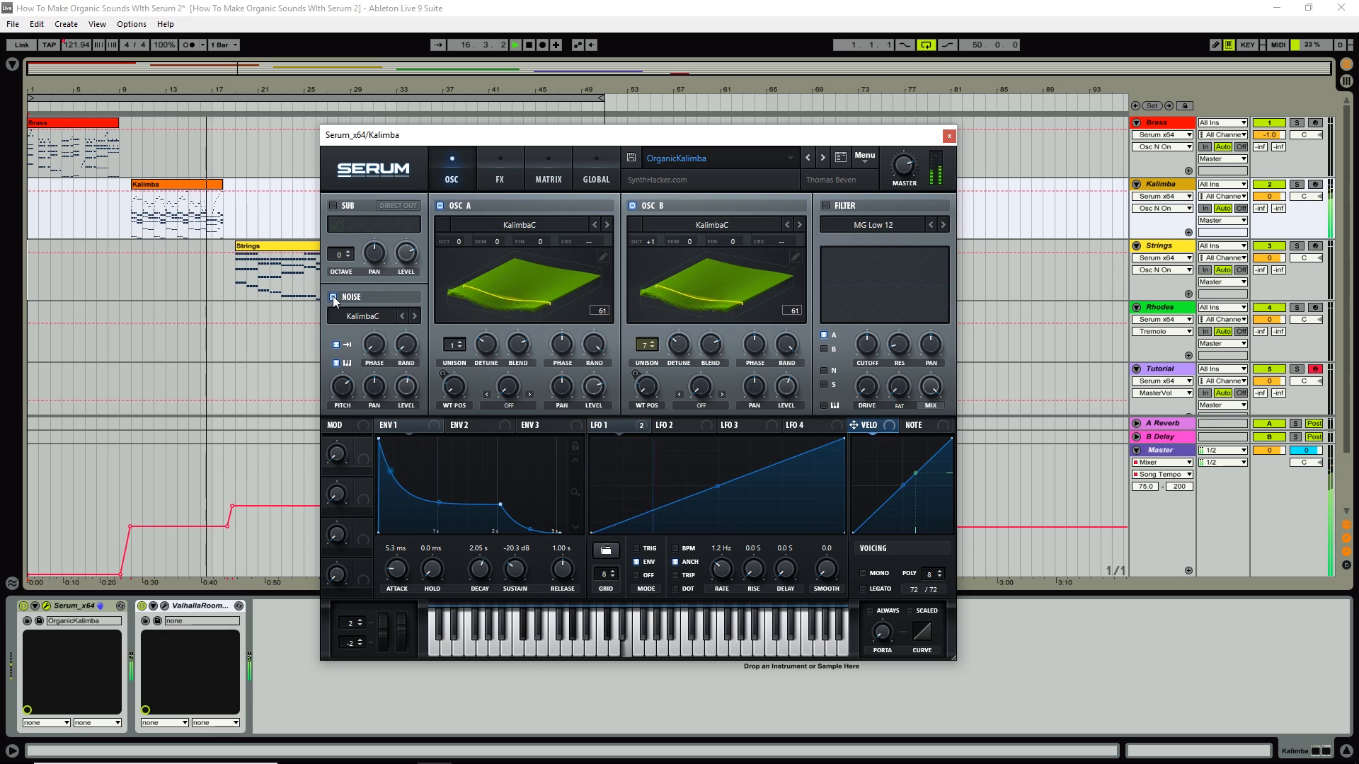
click(333, 297)
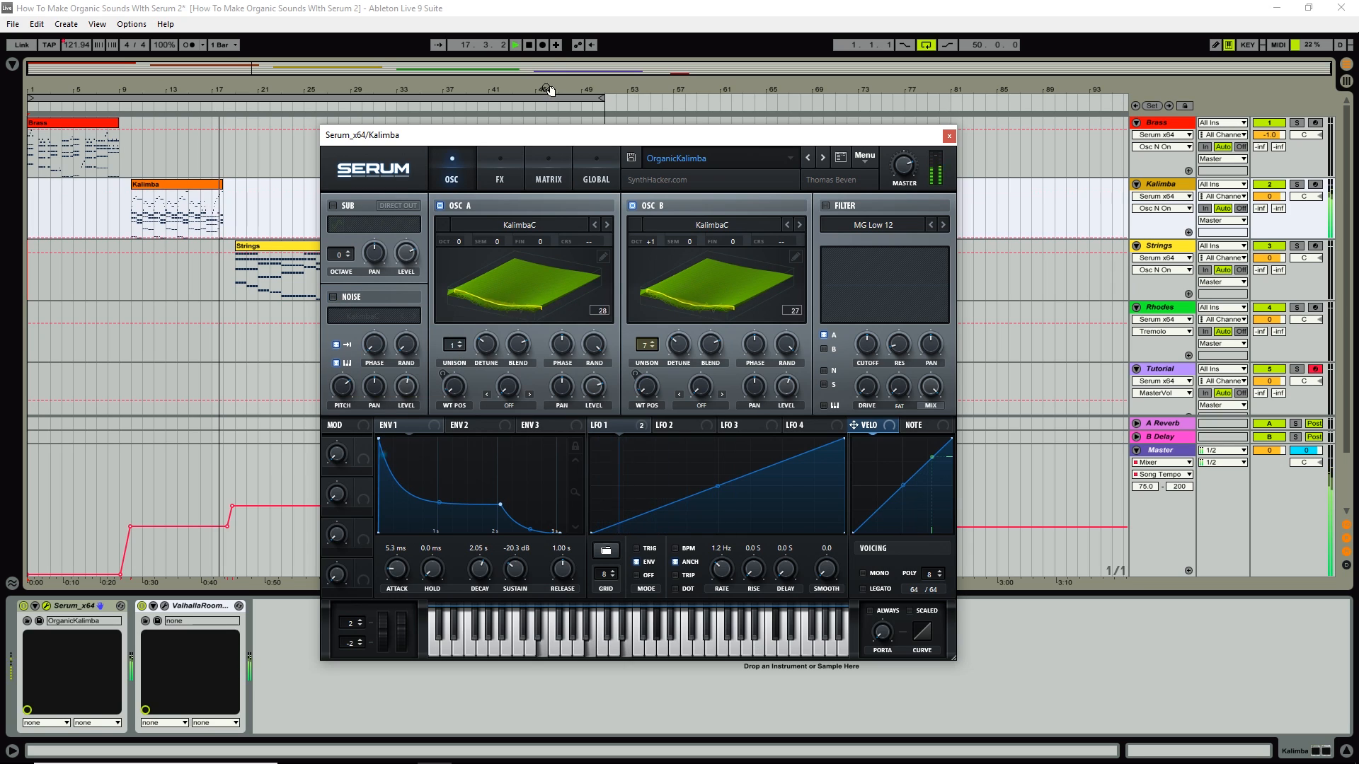
click(530, 46)
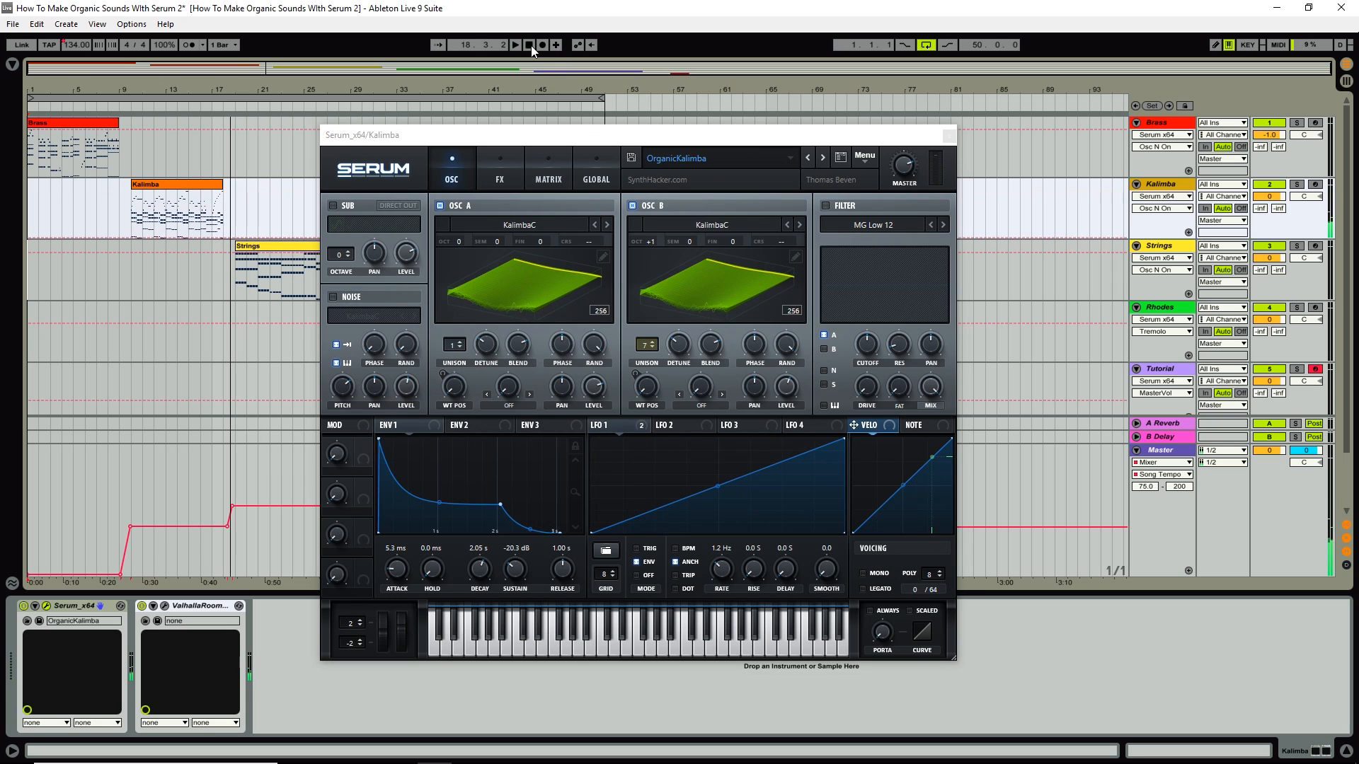
click(333, 297)
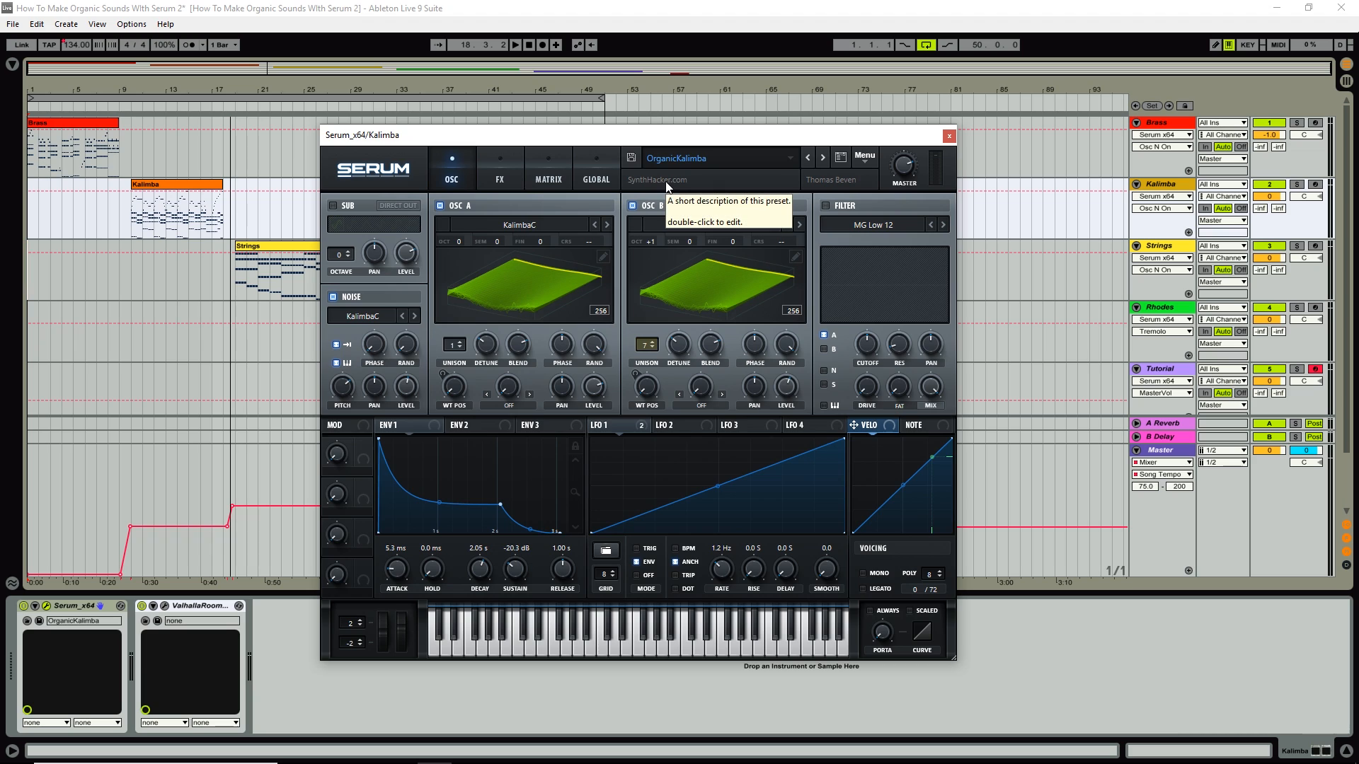
click(949, 137)
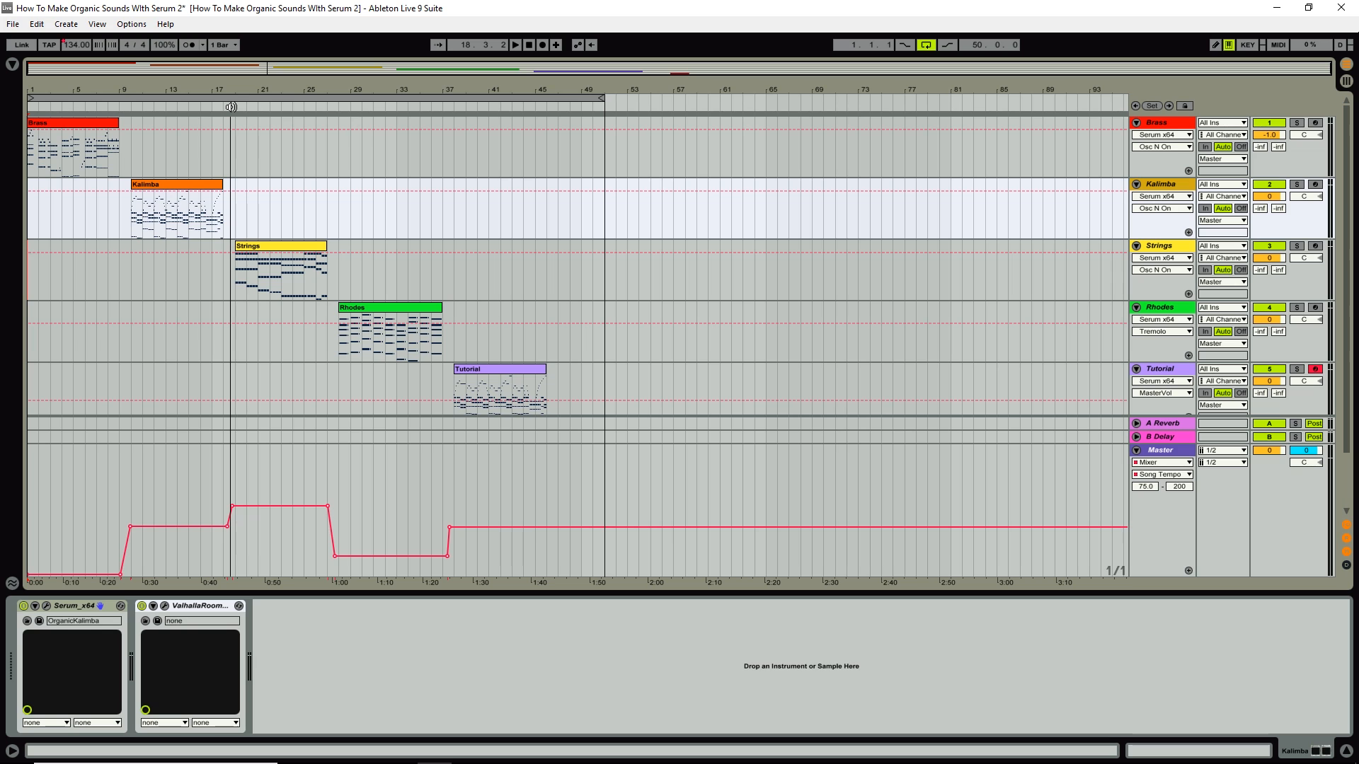
Open the Strings track's Serum, toggle its noise layer off and back on, stop, then close it.
click(916, 279)
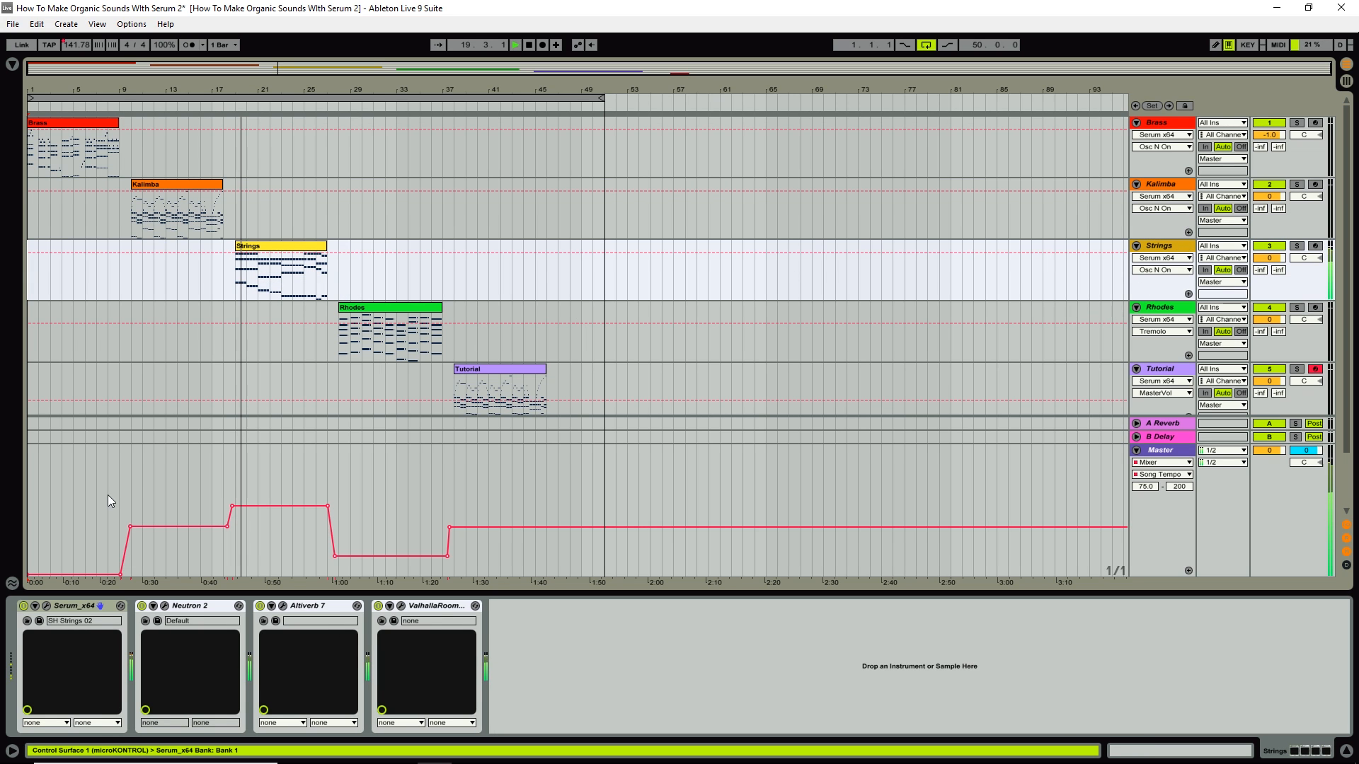
click(46, 606)
drag(365, 101, 739, 104)
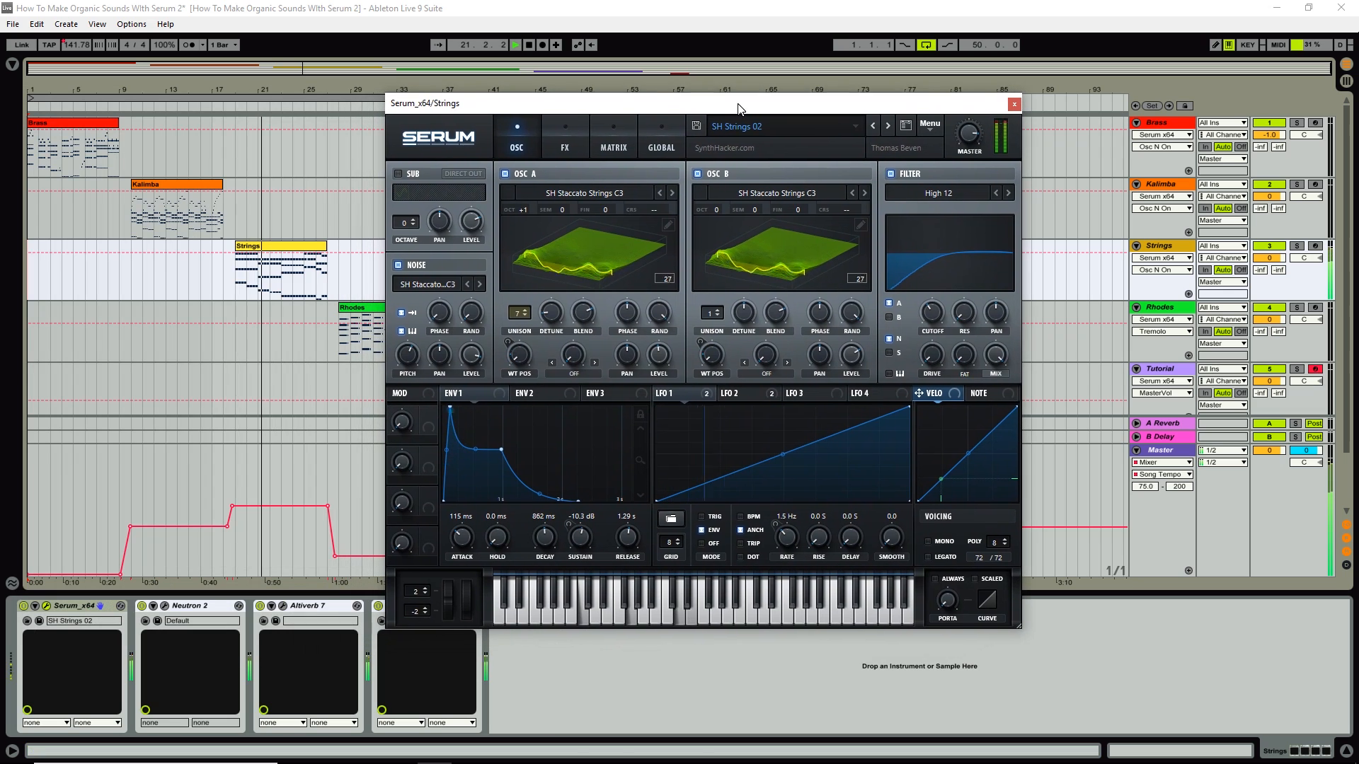
click(397, 262)
click(398, 262)
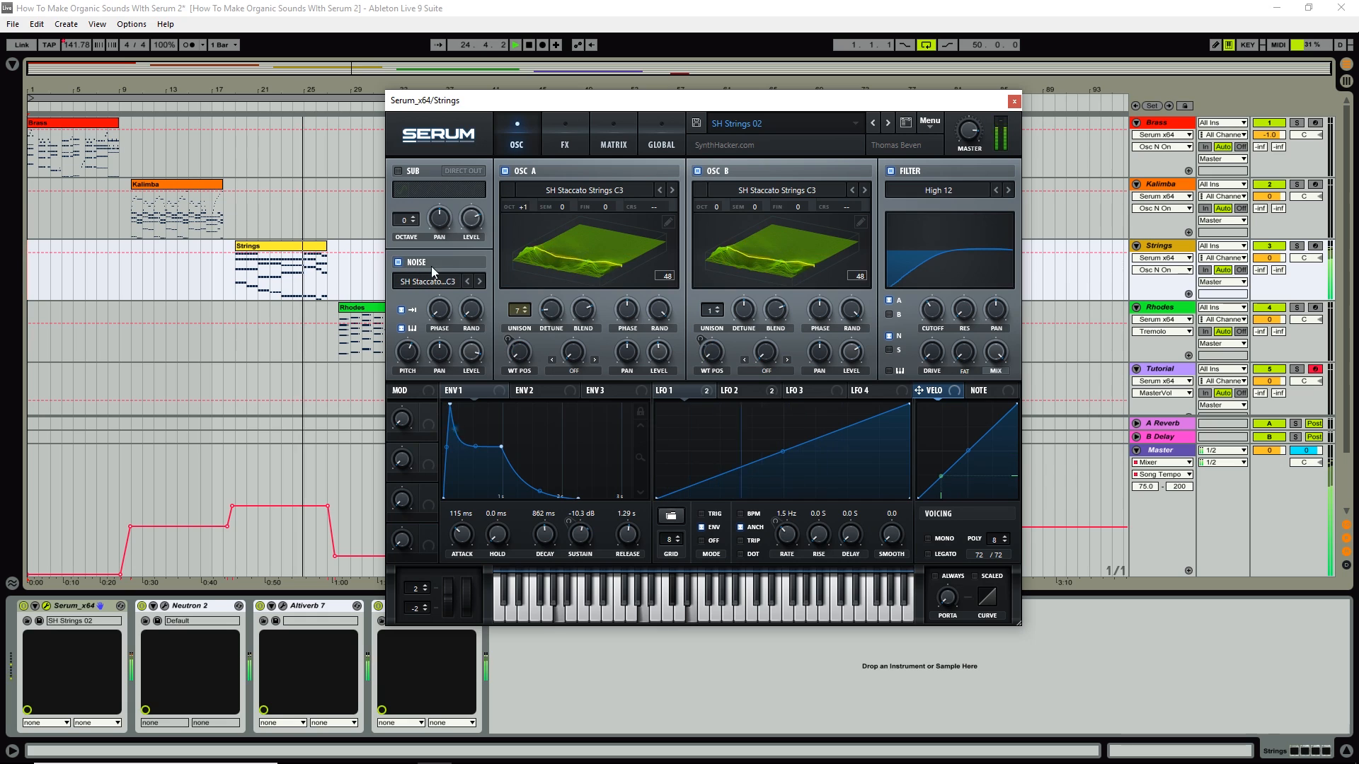
click(528, 44)
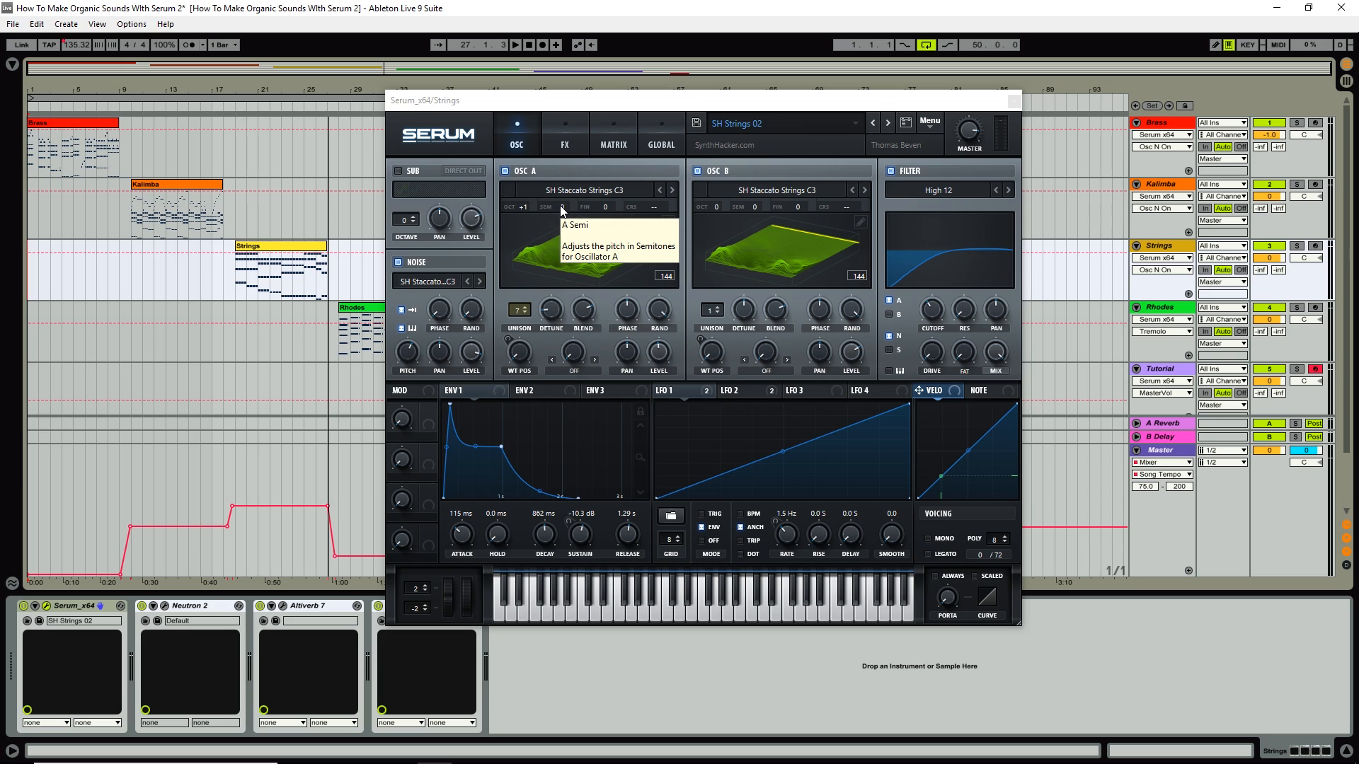
click(1015, 102)
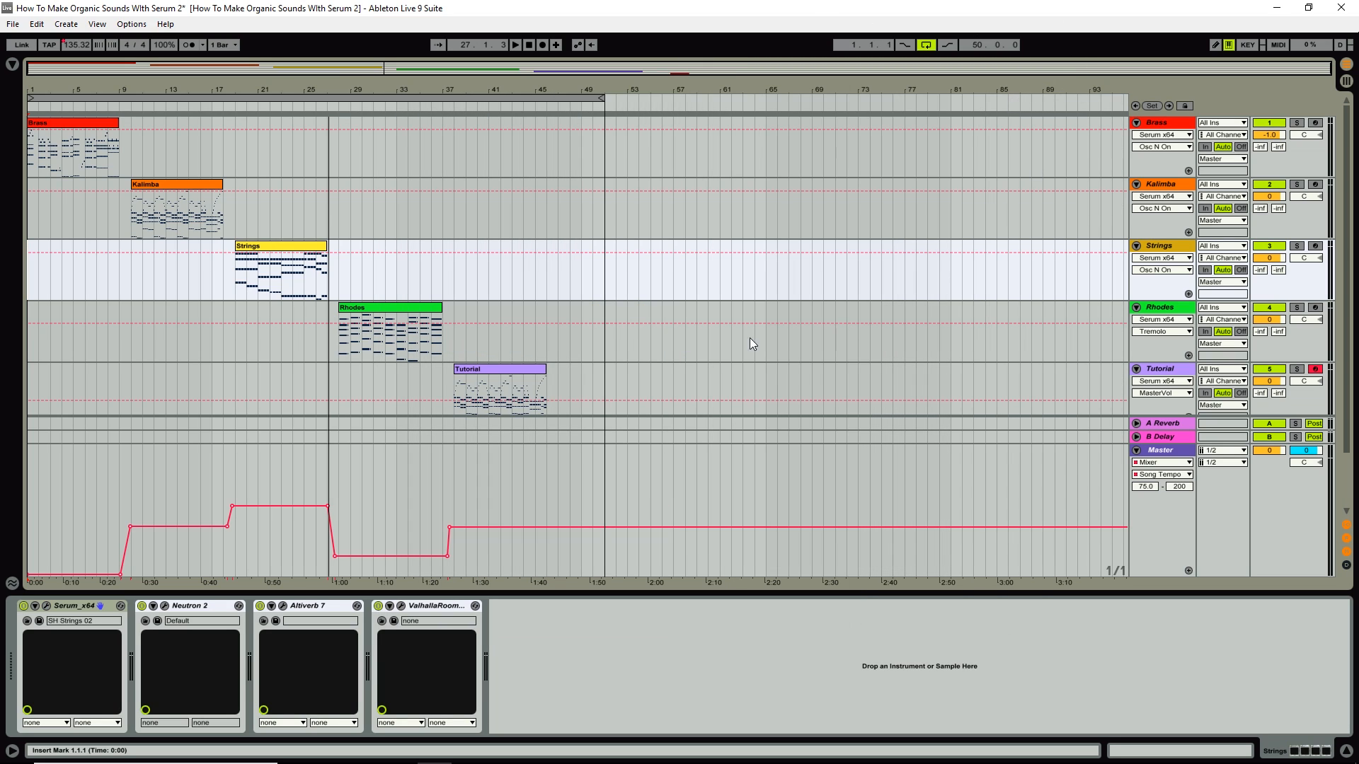
Play from around bar 27 and open the Rhodes track's Serum editor.
click(334, 108)
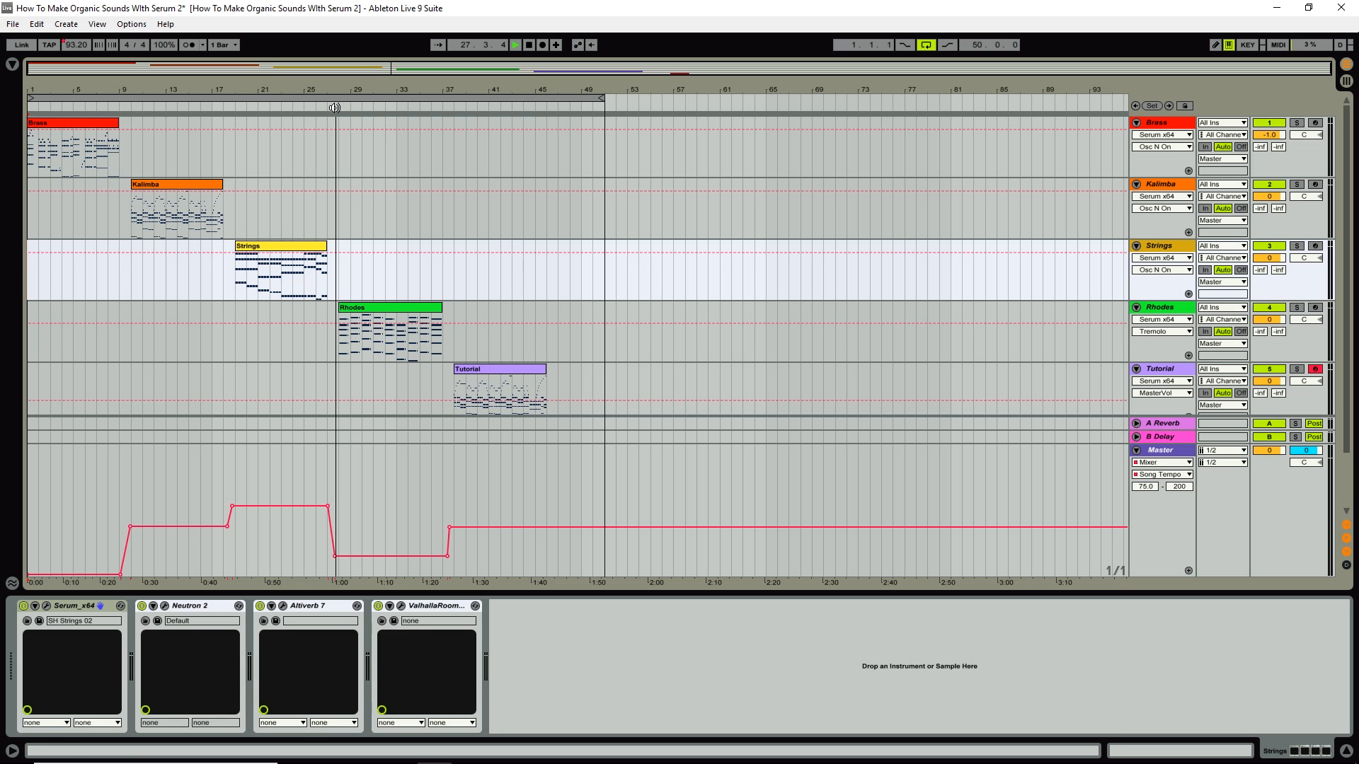
click(1182, 312)
click(46, 607)
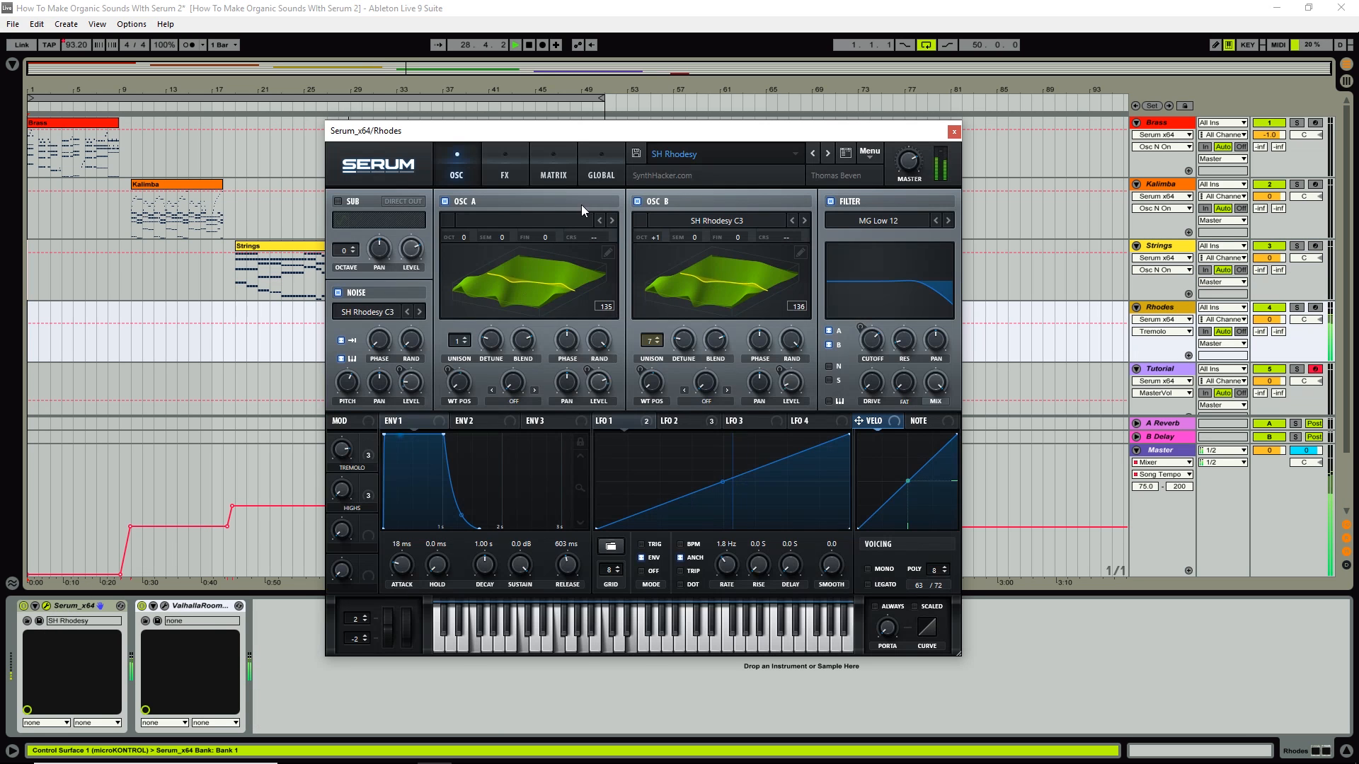
drag(593, 138, 732, 126)
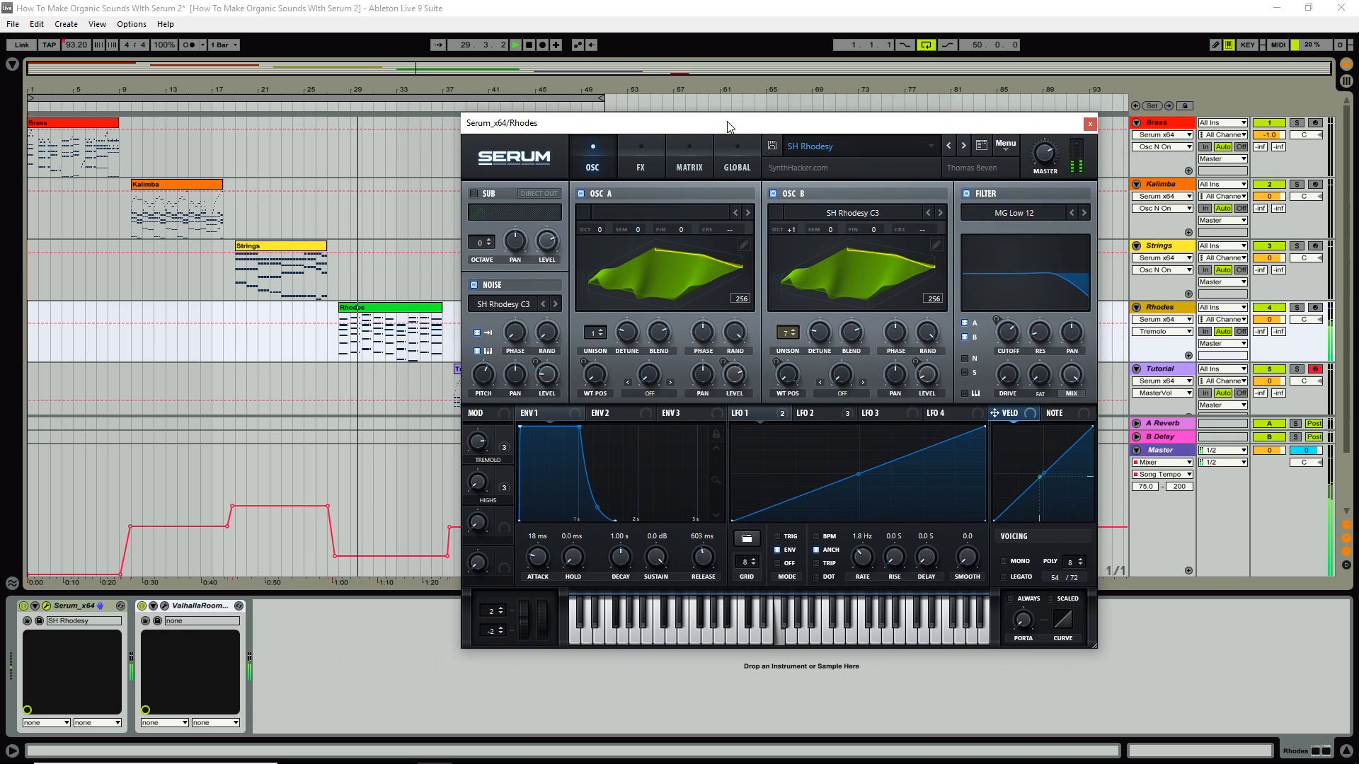
Toggle the SH Rhodesy C3 noise layer off and on and lower the HIGHS macro to 54%.
click(473, 285)
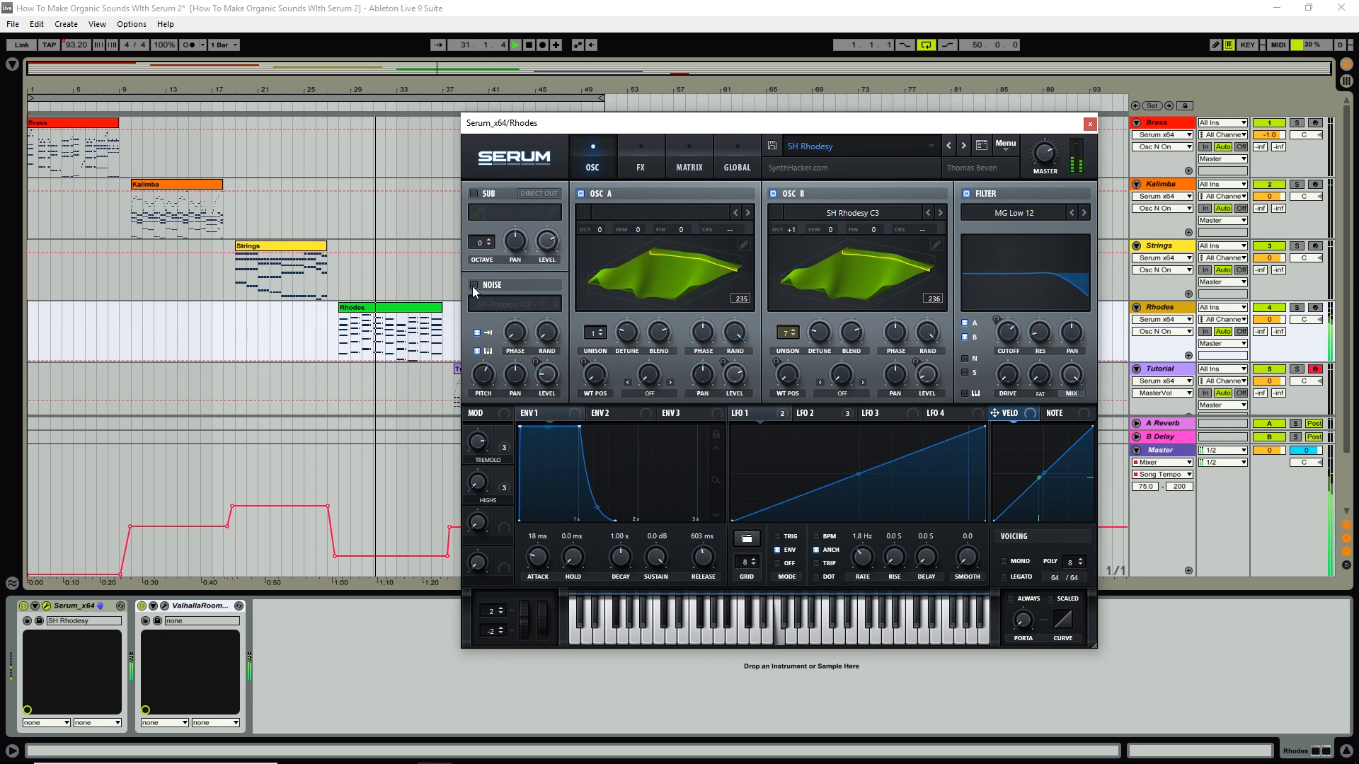
click(484, 489)
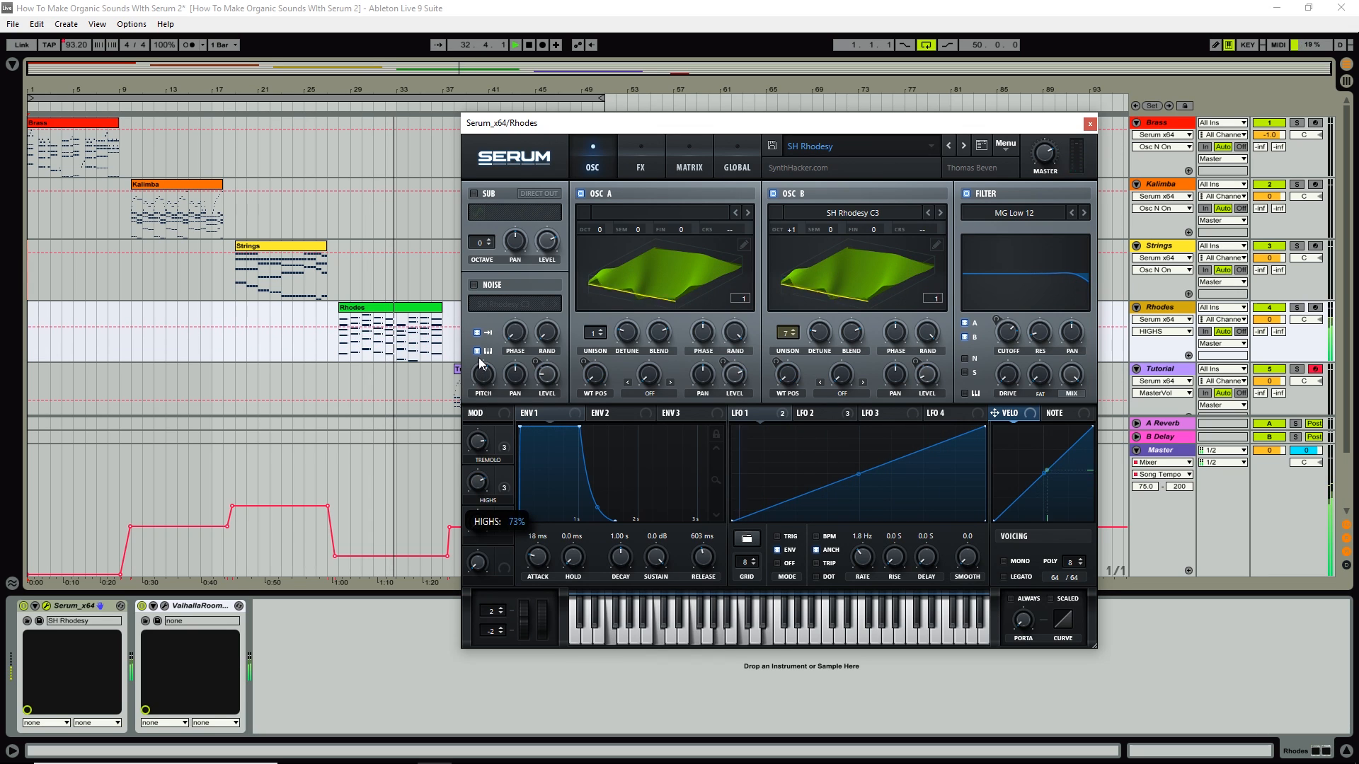
click(475, 284)
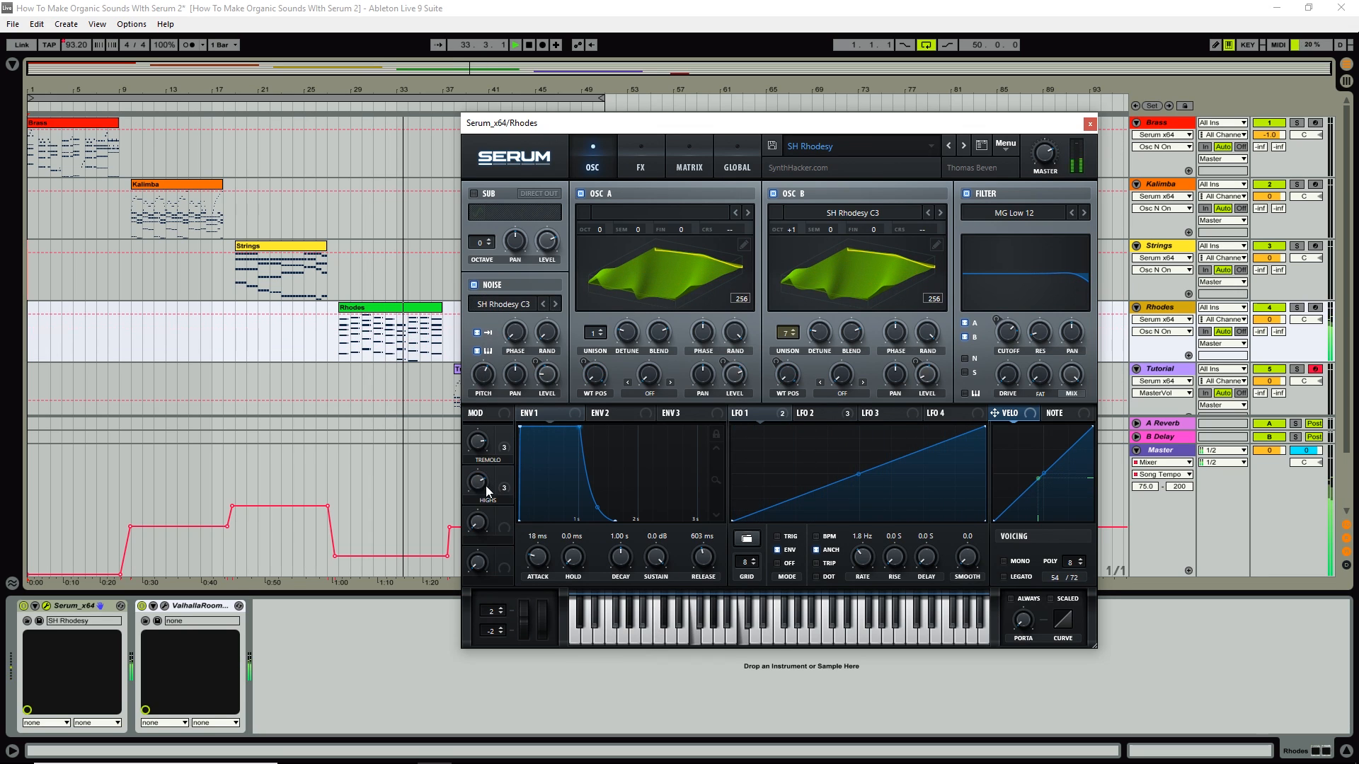
drag(478, 481, 473, 598)
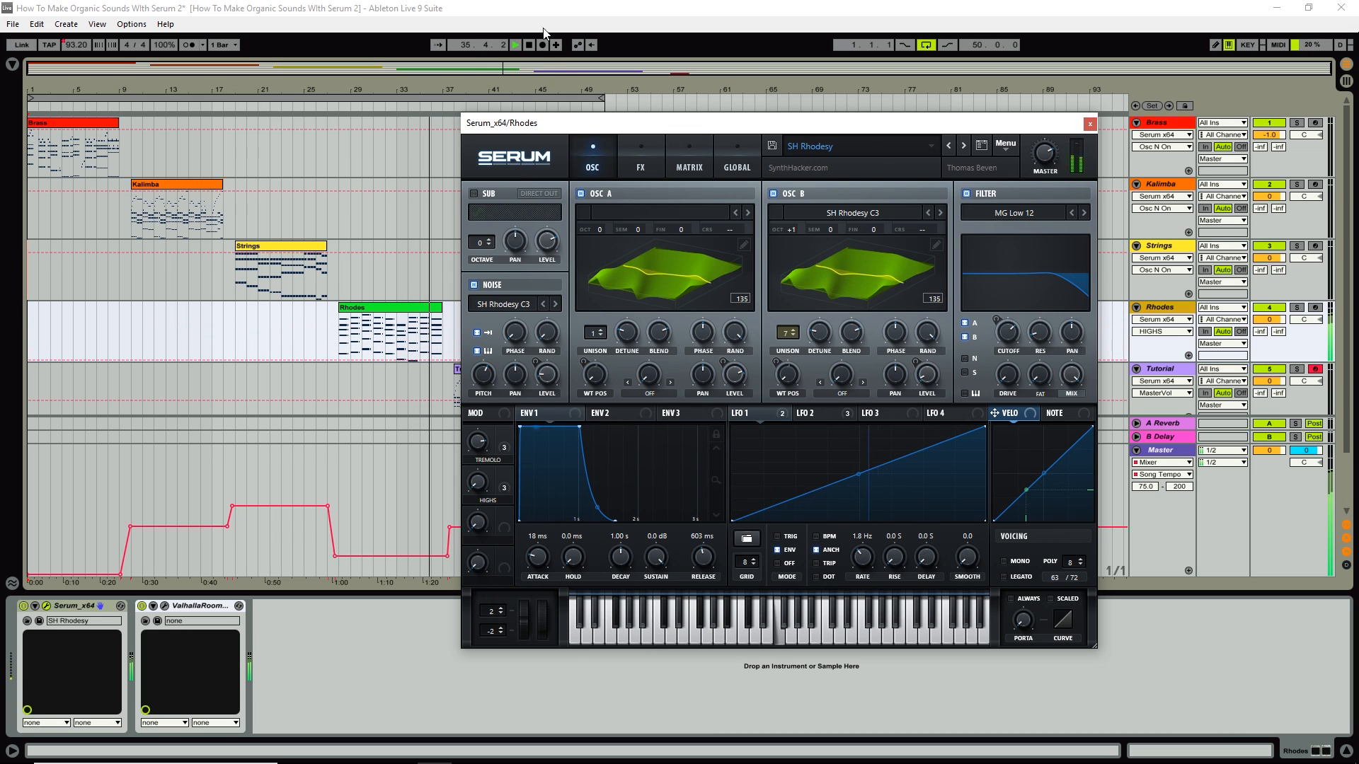
Stop playback and move the Rhodes Serum editor mostly out of view.
drag(639, 130, 528, 140)
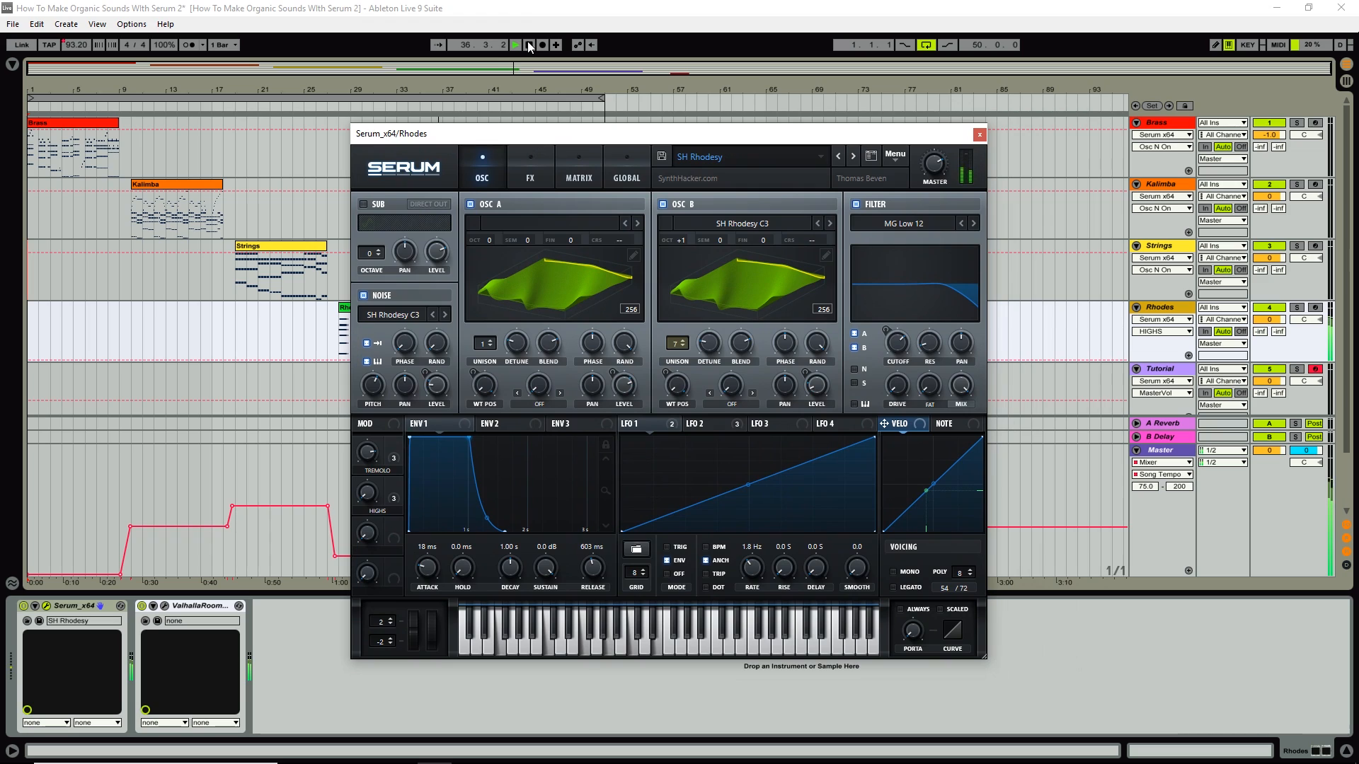
click(528, 45)
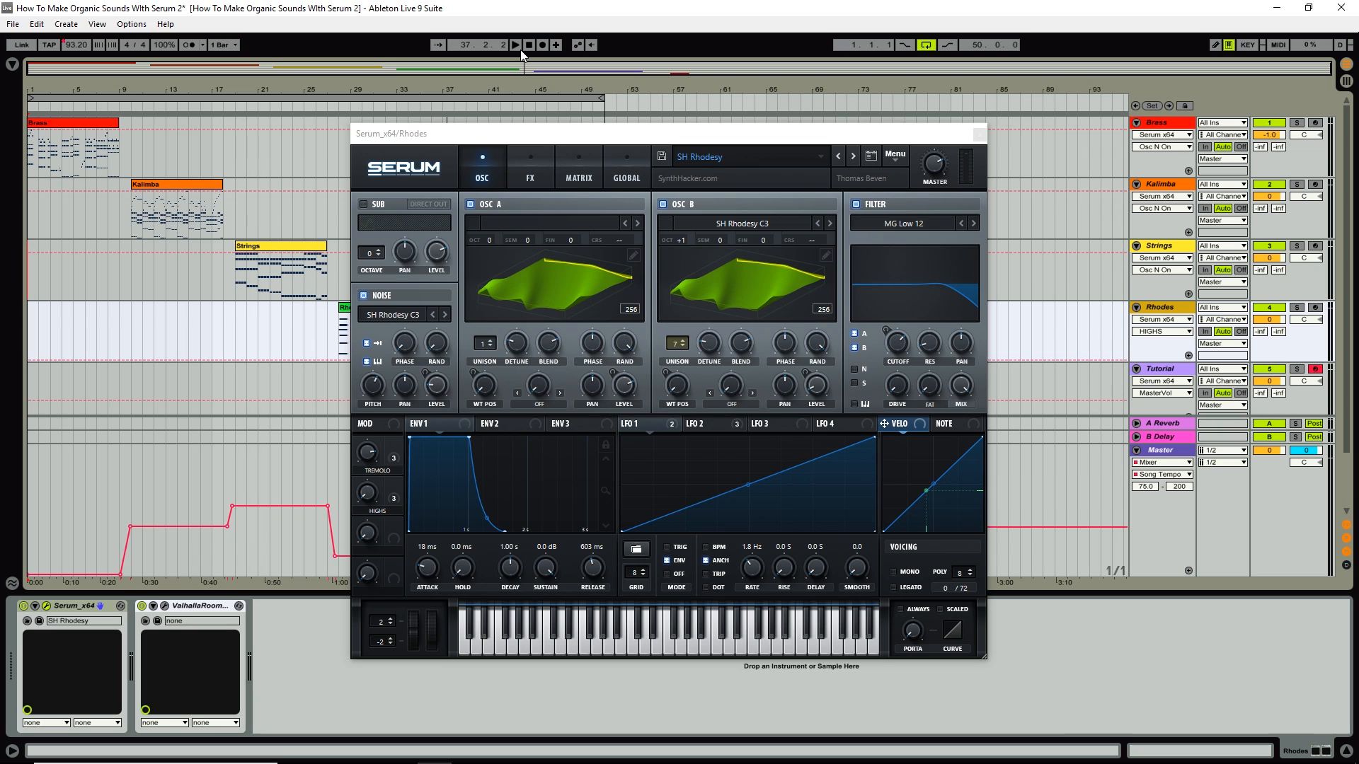
drag(741, 138, 256, 103)
scroll(1025, 310, down, 3)
Close the Serum window, play the arrangement from around bar 47, then stop.
click(438, 82)
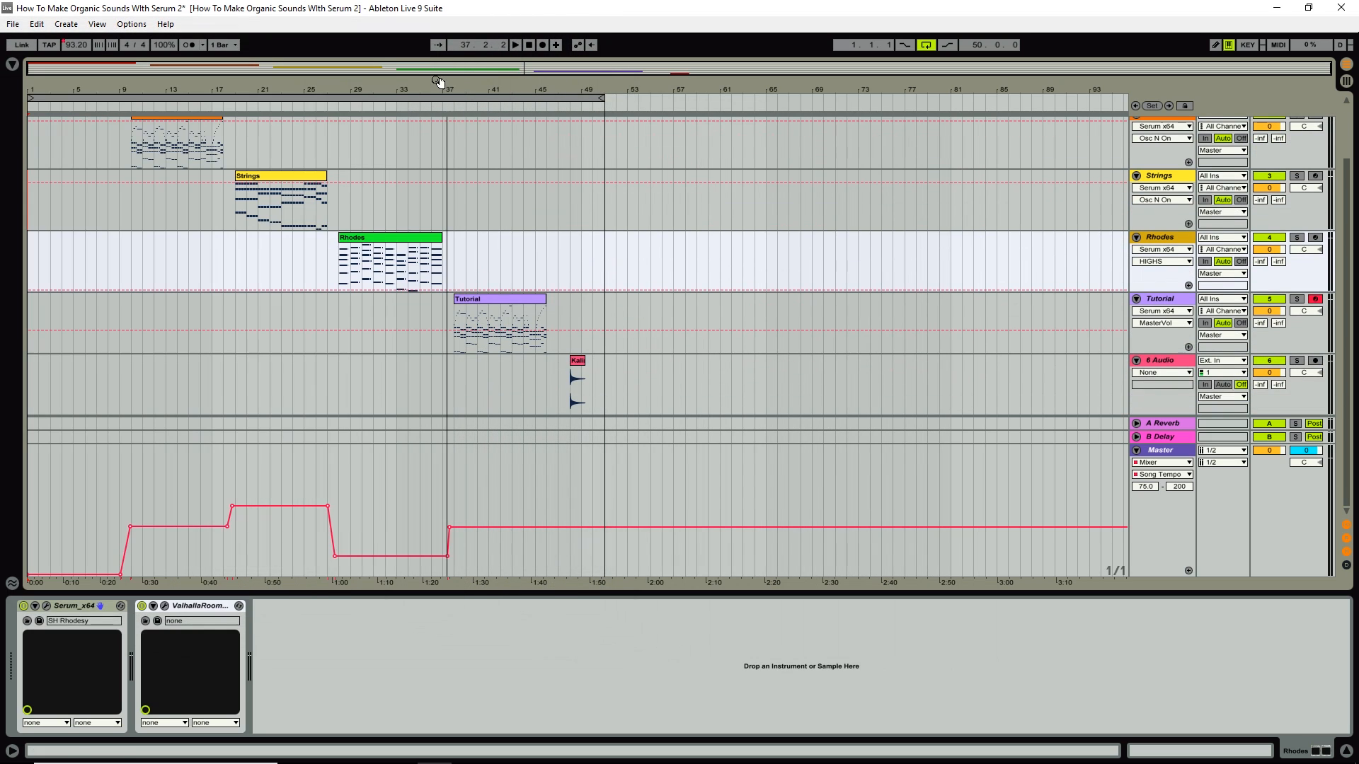
click(563, 110)
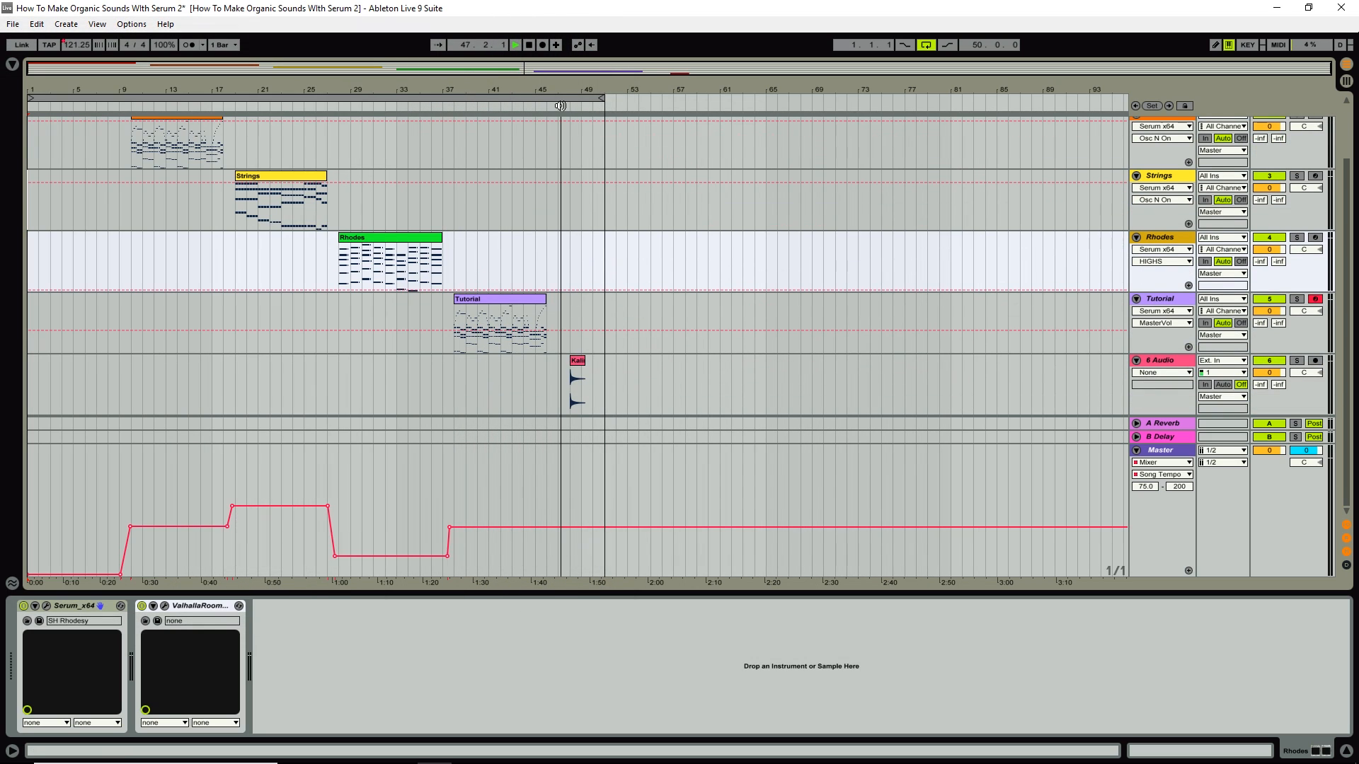
click(530, 46)
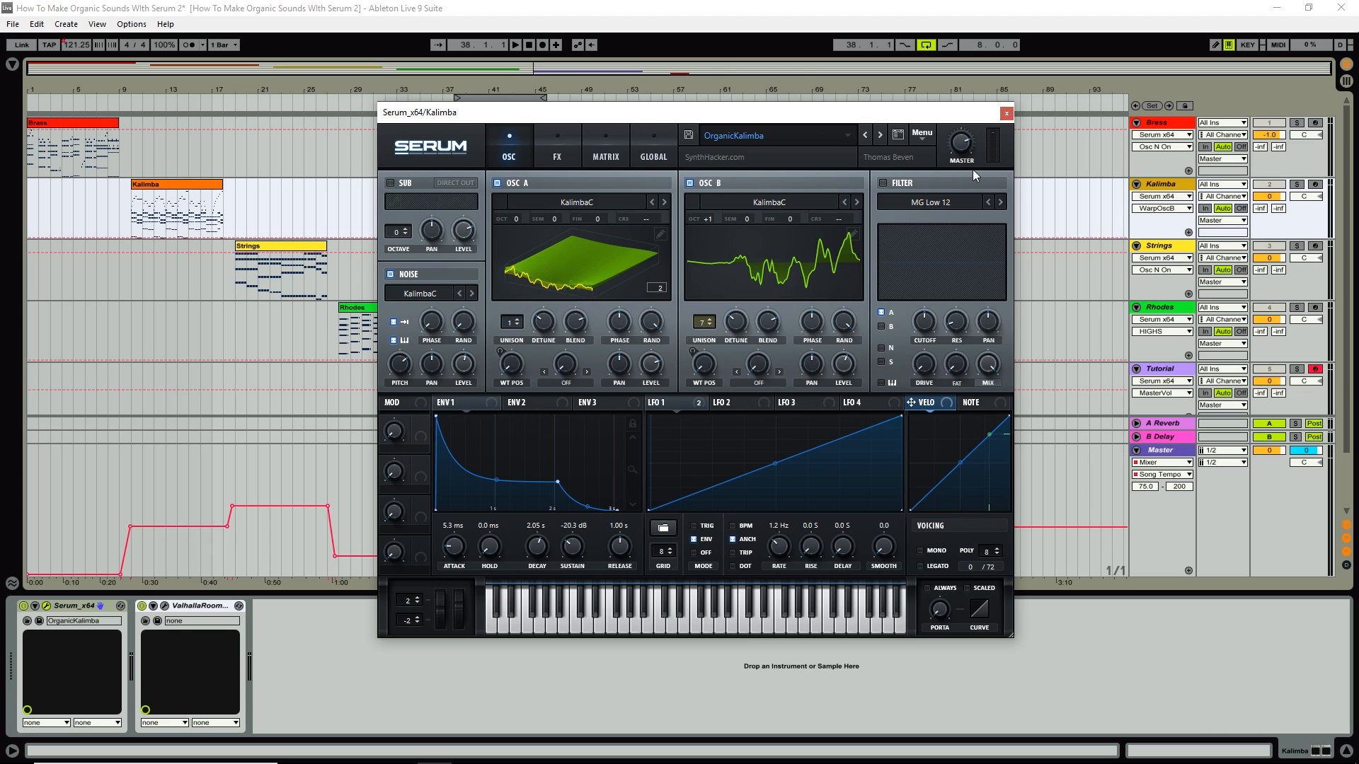
Select the Tutorial track, loop over its clip, audition the Kali sample, then solo Tutorial.
click(1005, 113)
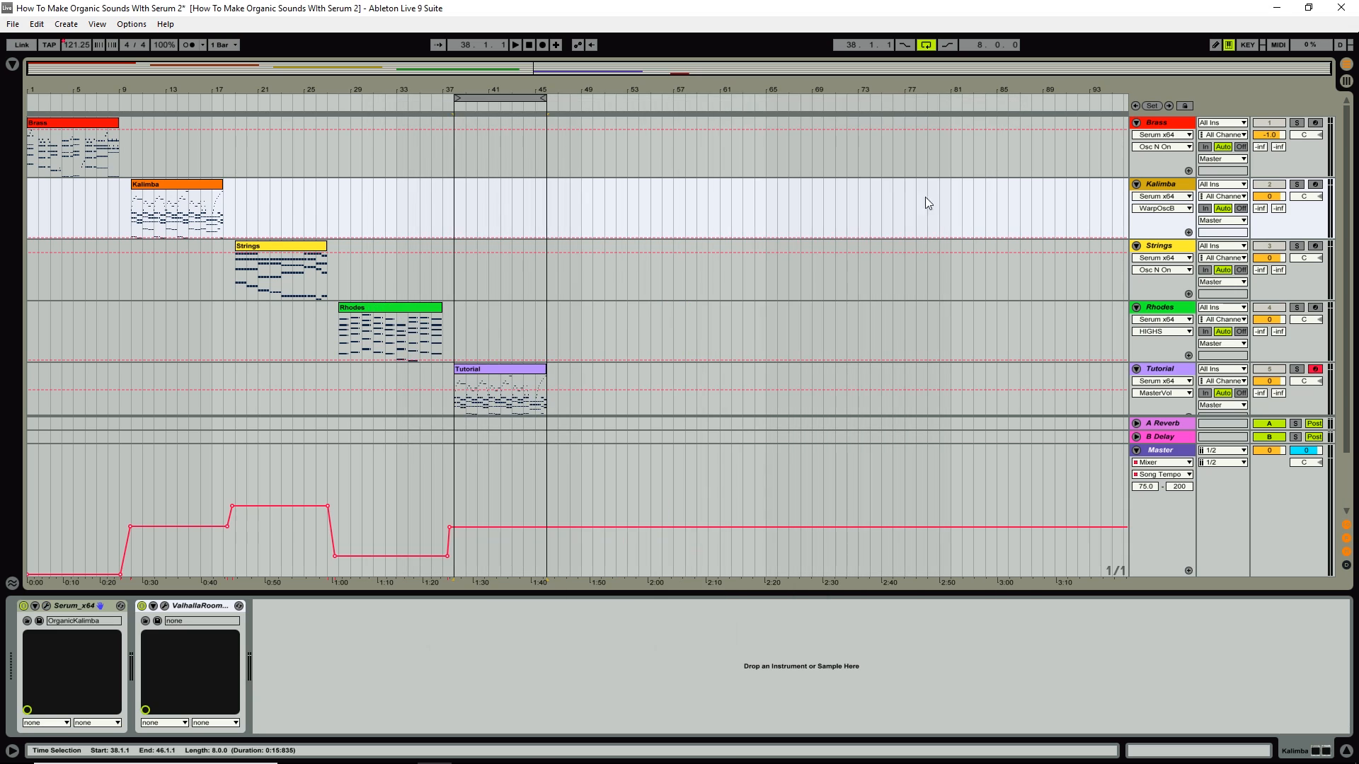
click(1185, 374)
click(512, 98)
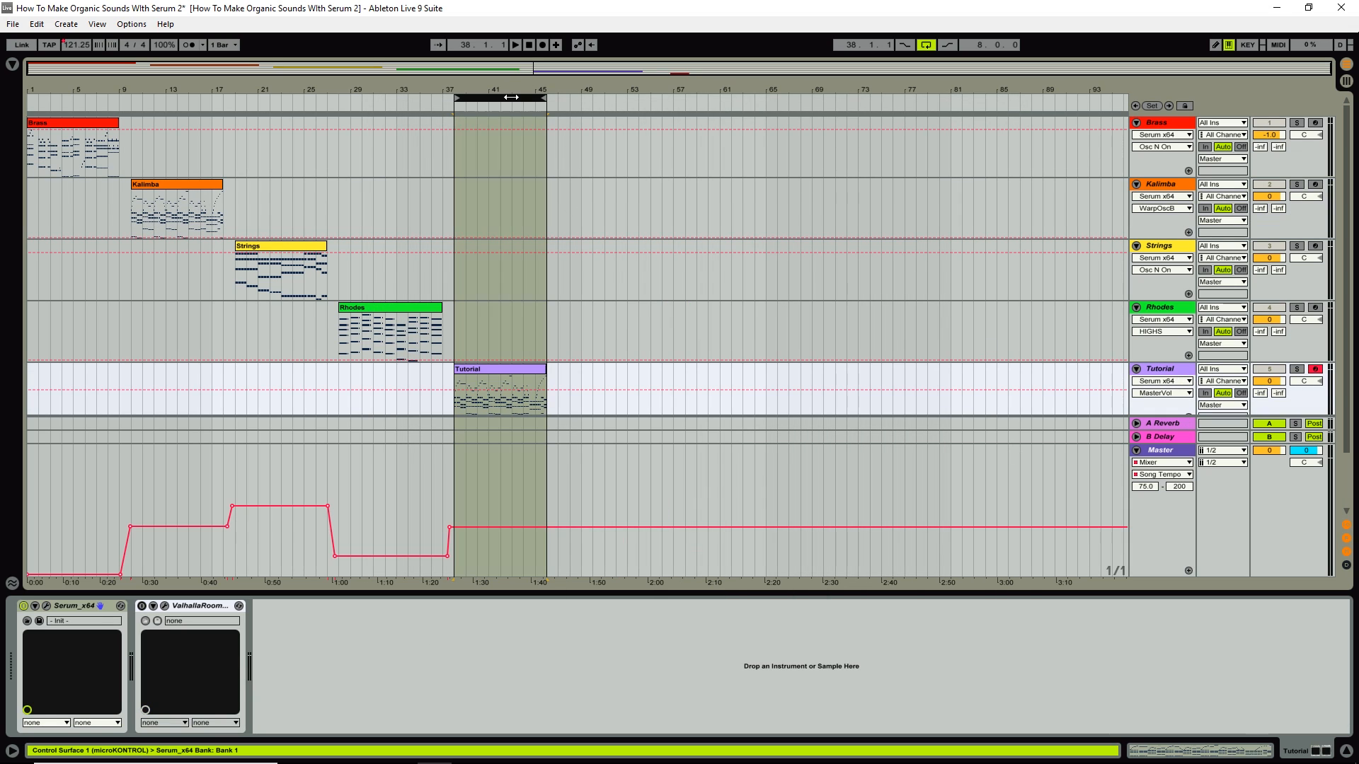
scroll(788, 240, down, 2)
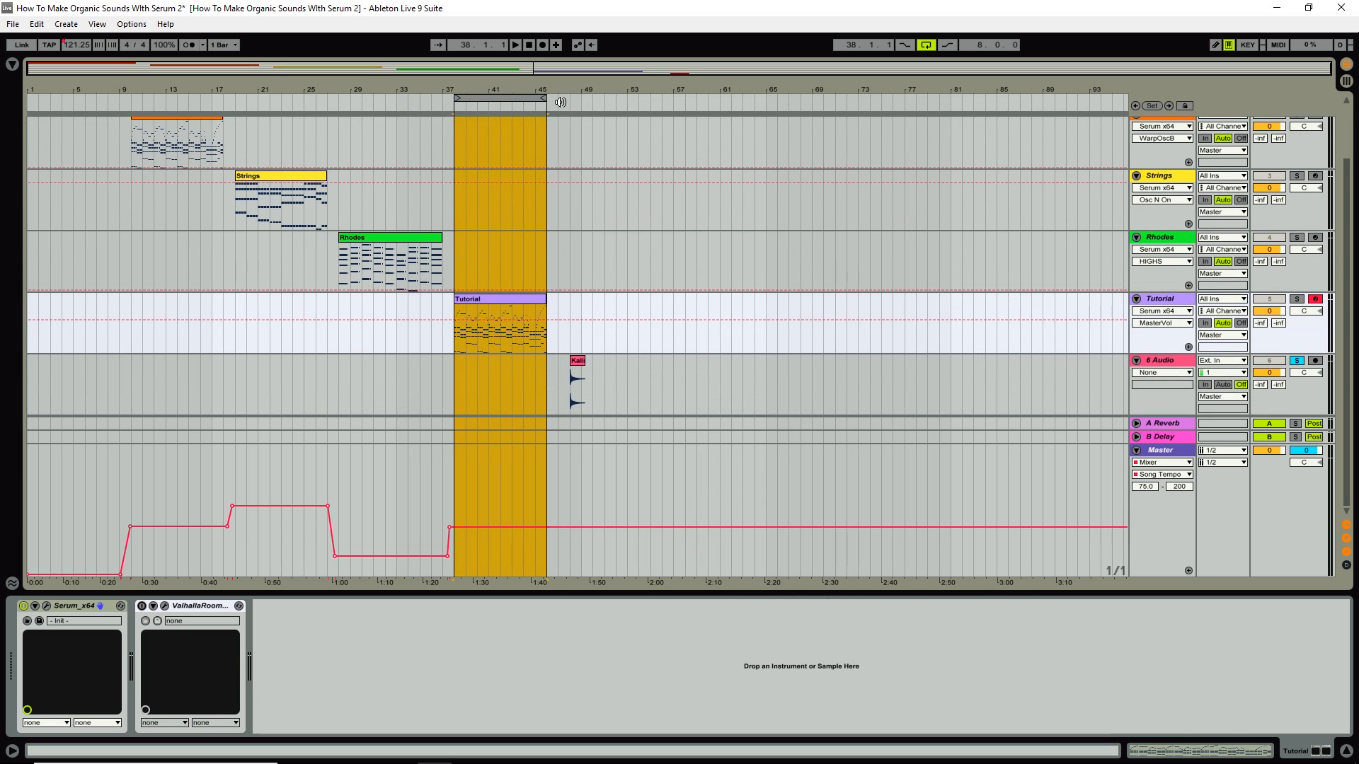
click(565, 103)
click(529, 45)
click(1295, 298)
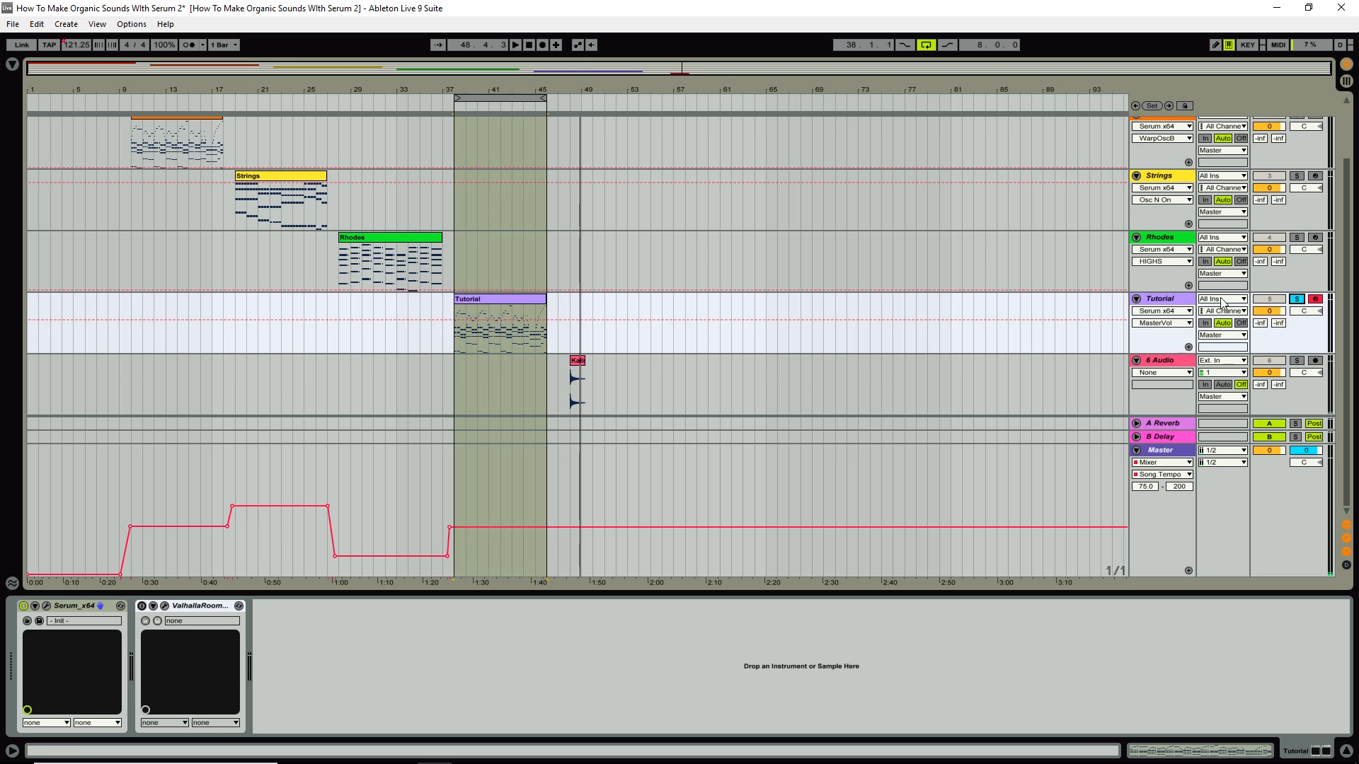
Open the Tutorial track's Serum and reset the patch with Init Preset.
click(47, 605)
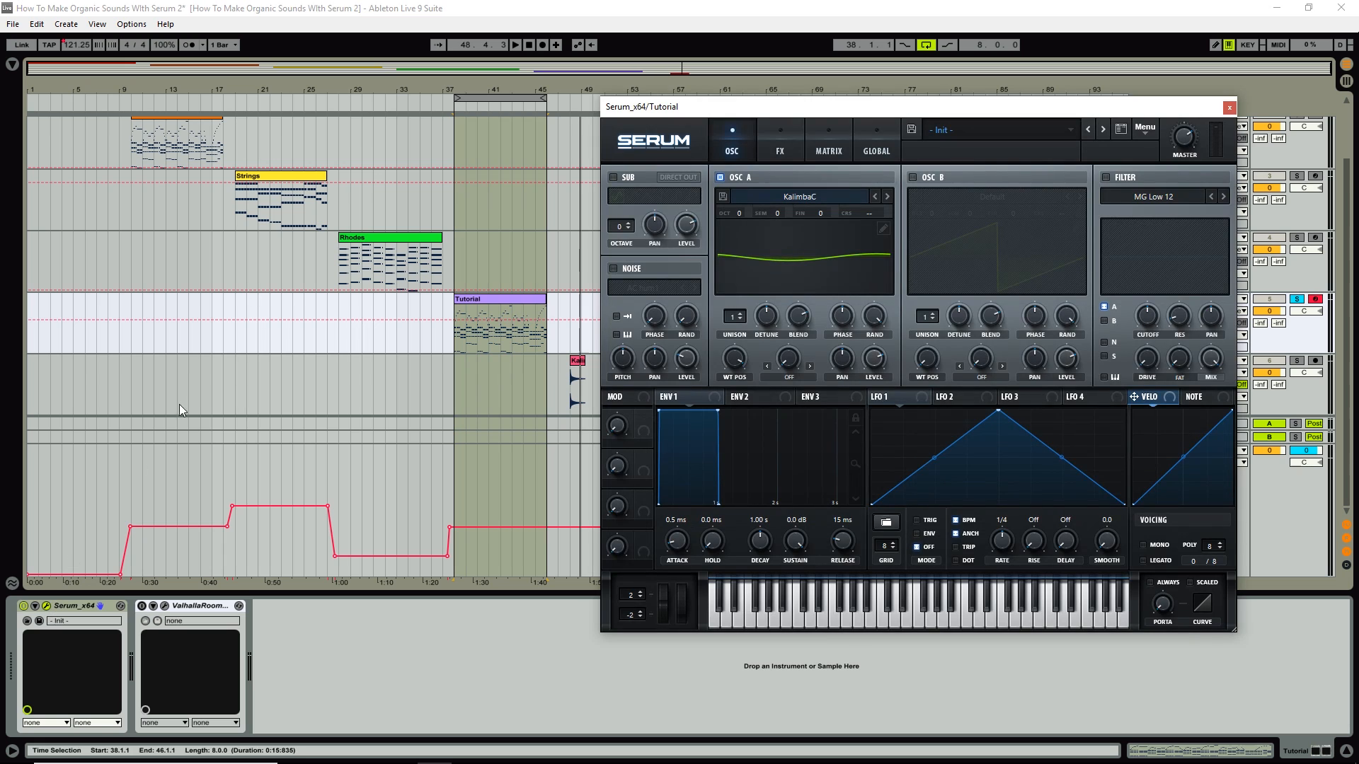
drag(819, 110, 632, 123)
click(956, 139)
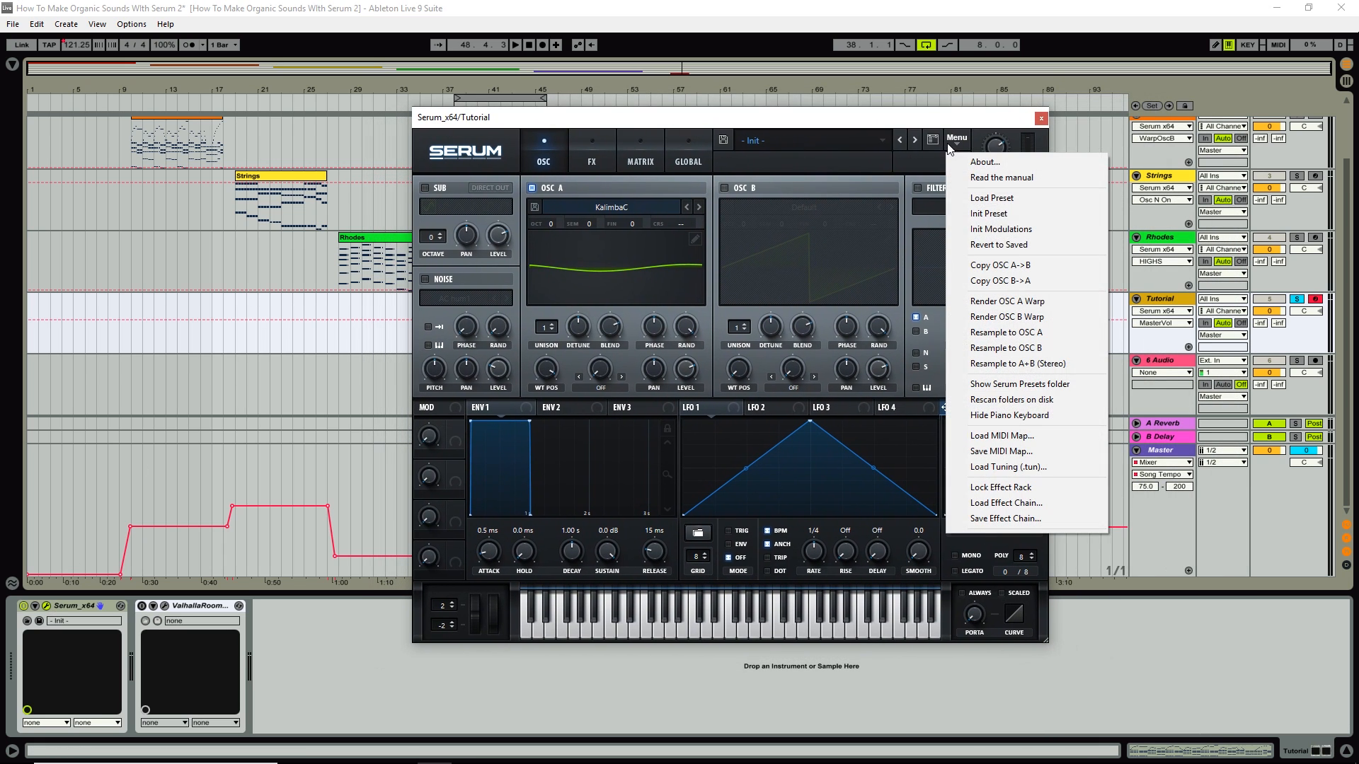
click(1004, 213)
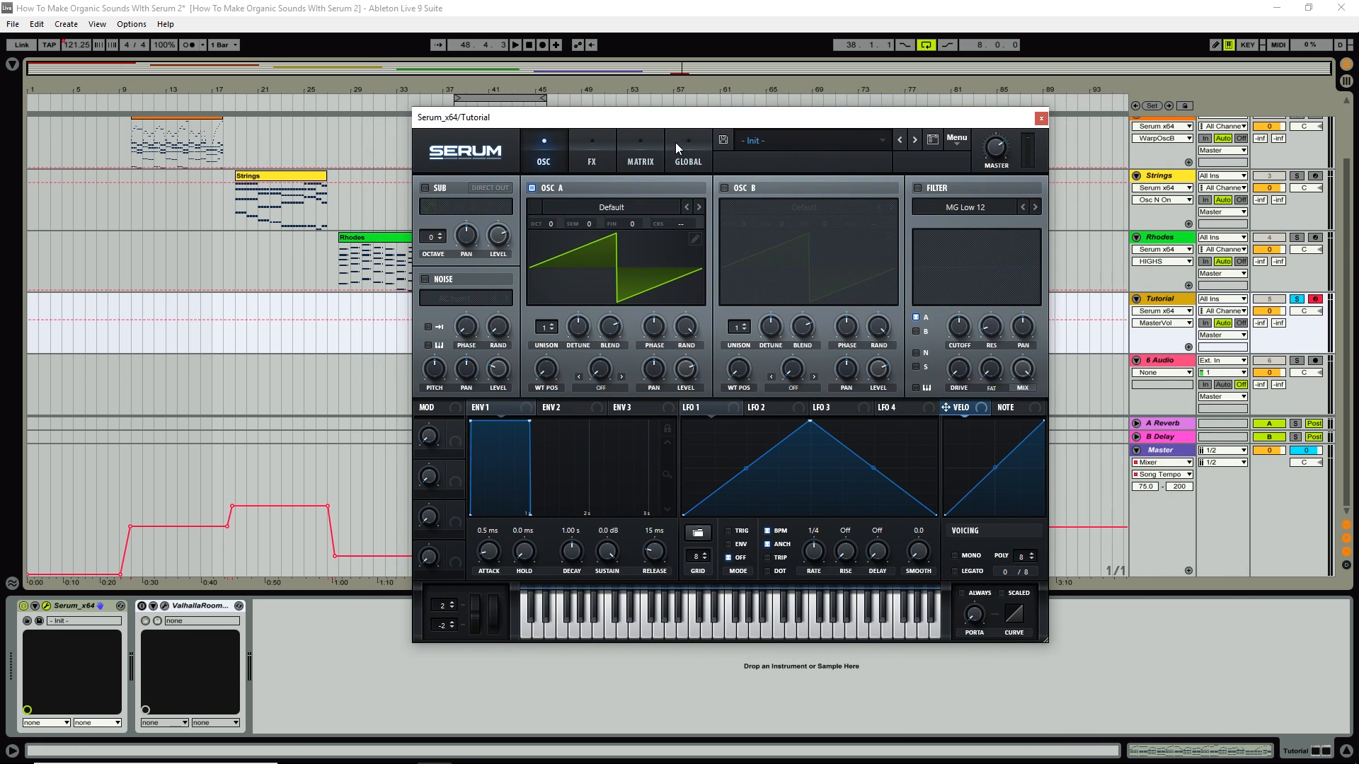
drag(692, 124, 873, 111)
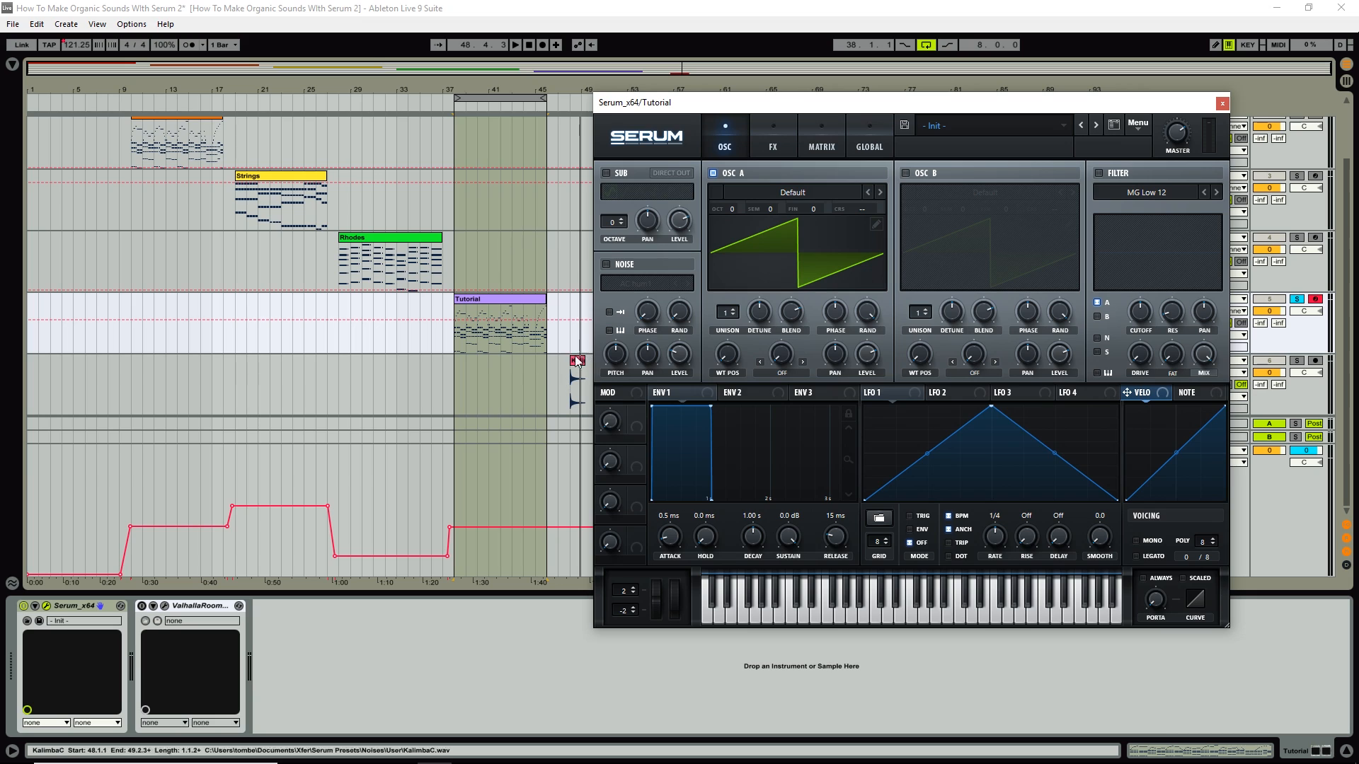
Drag the Kali audio clip into Osc A, importing it as constant framesize (pitch avg).
drag(577, 360, 785, 263)
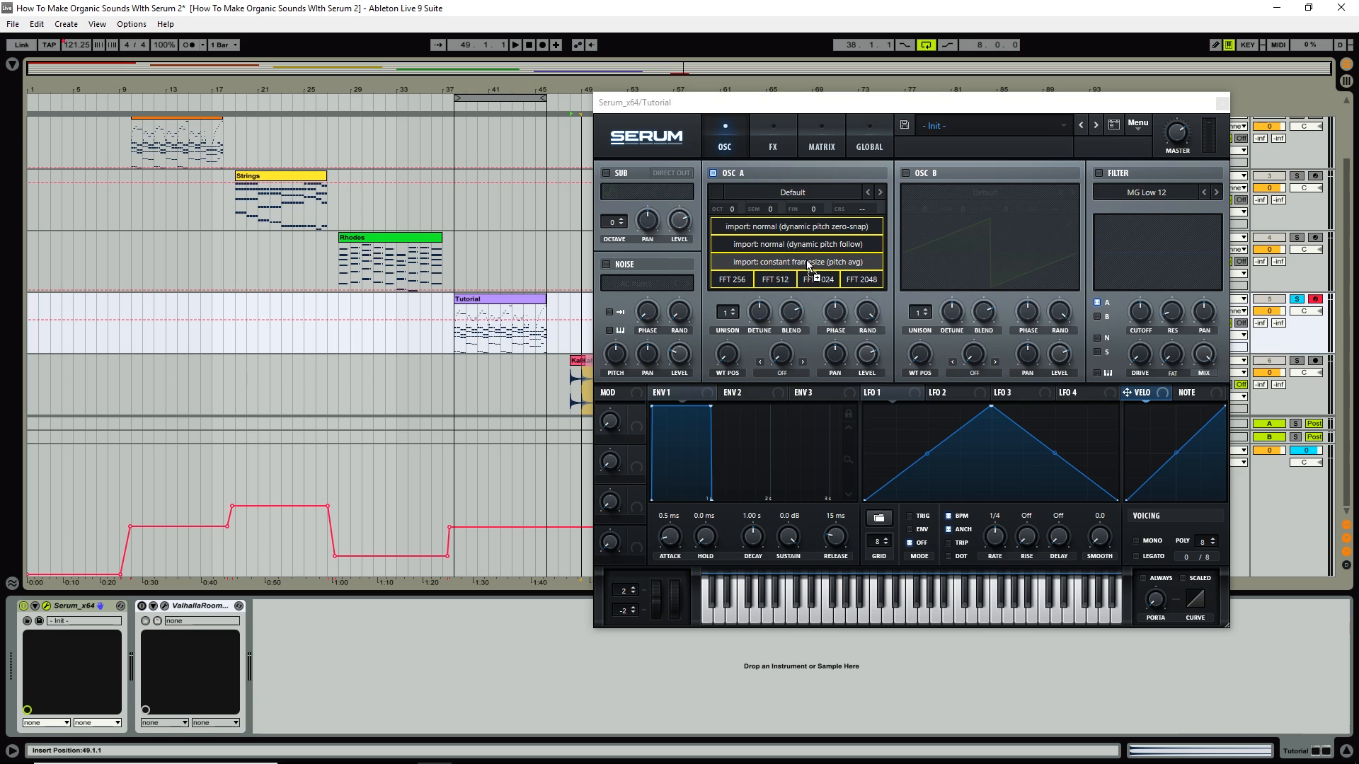
drag(805, 261, 805, 261)
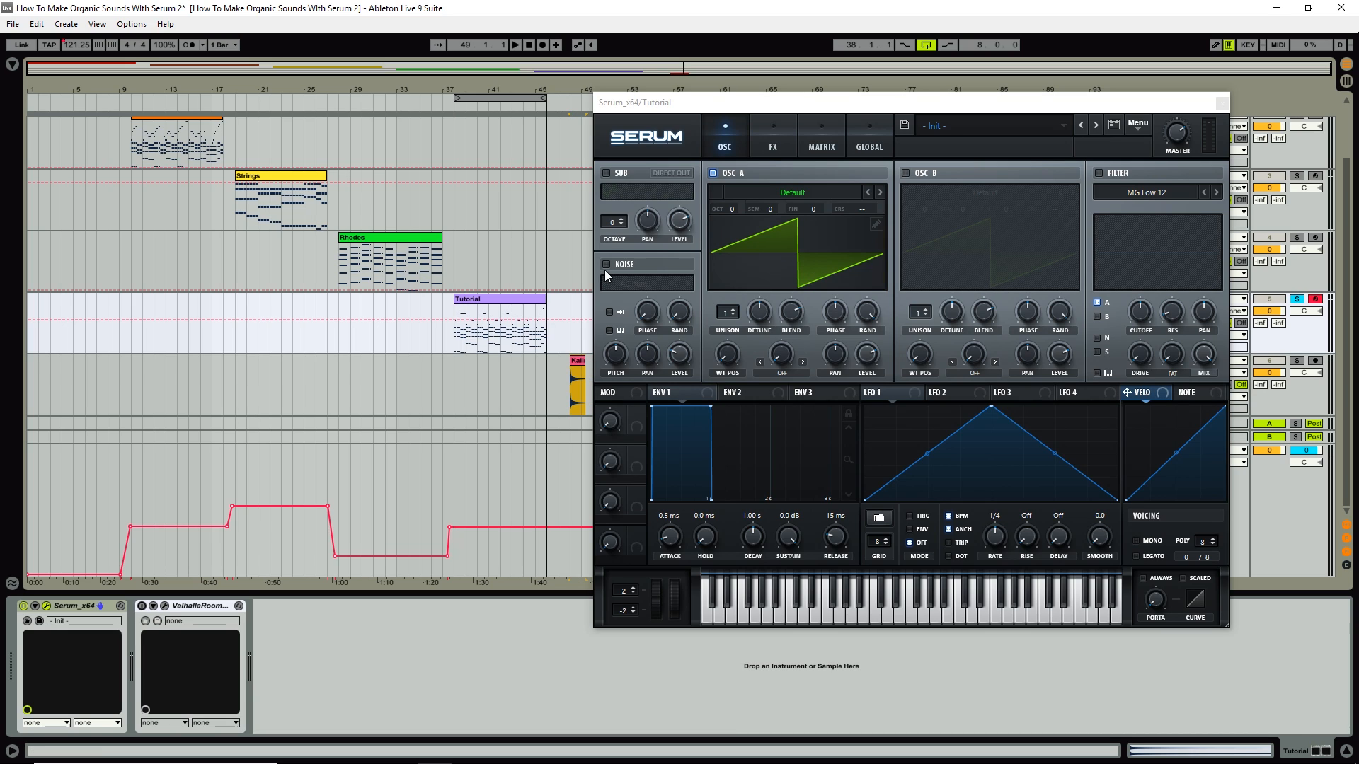
Open Osc A's wavetable editor and inspect frames 2 through 16, then 256 and 252.
click(877, 224)
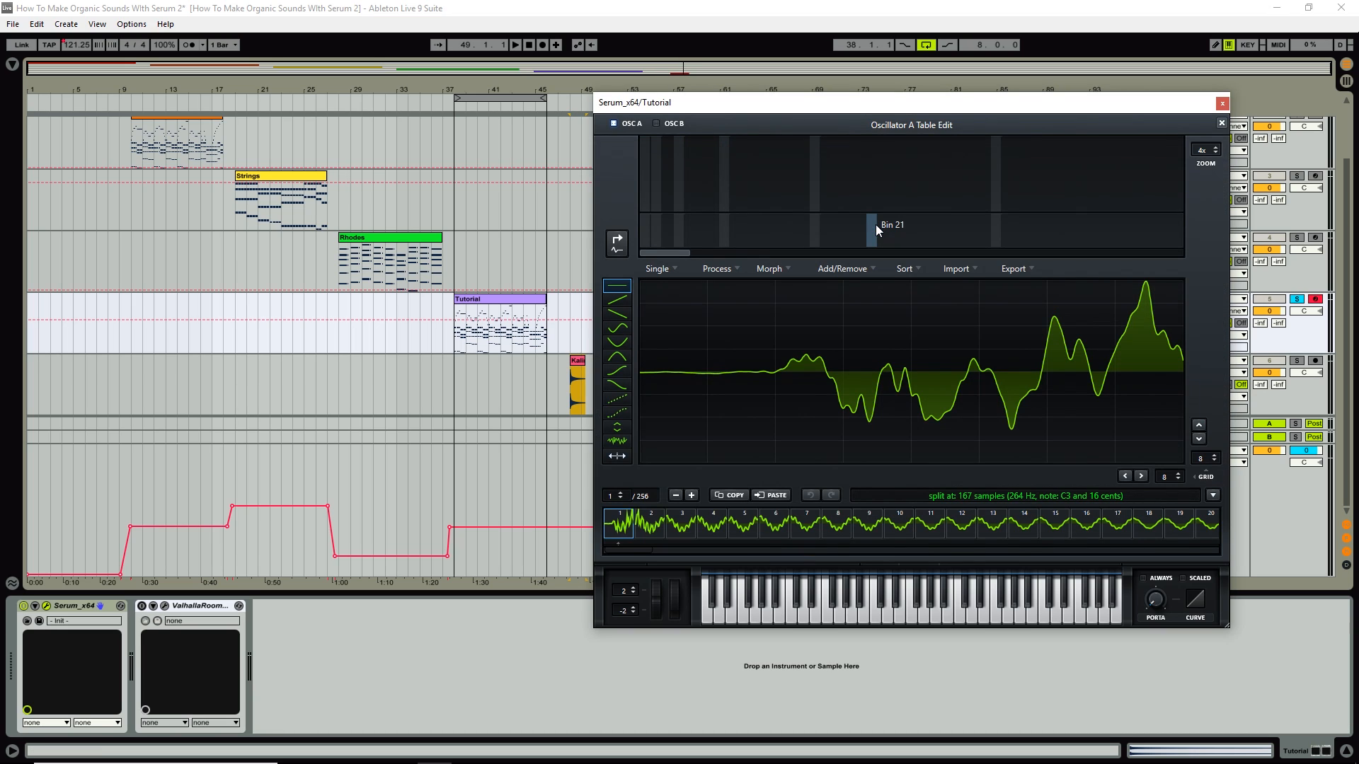
click(644, 530)
click(682, 526)
click(713, 526)
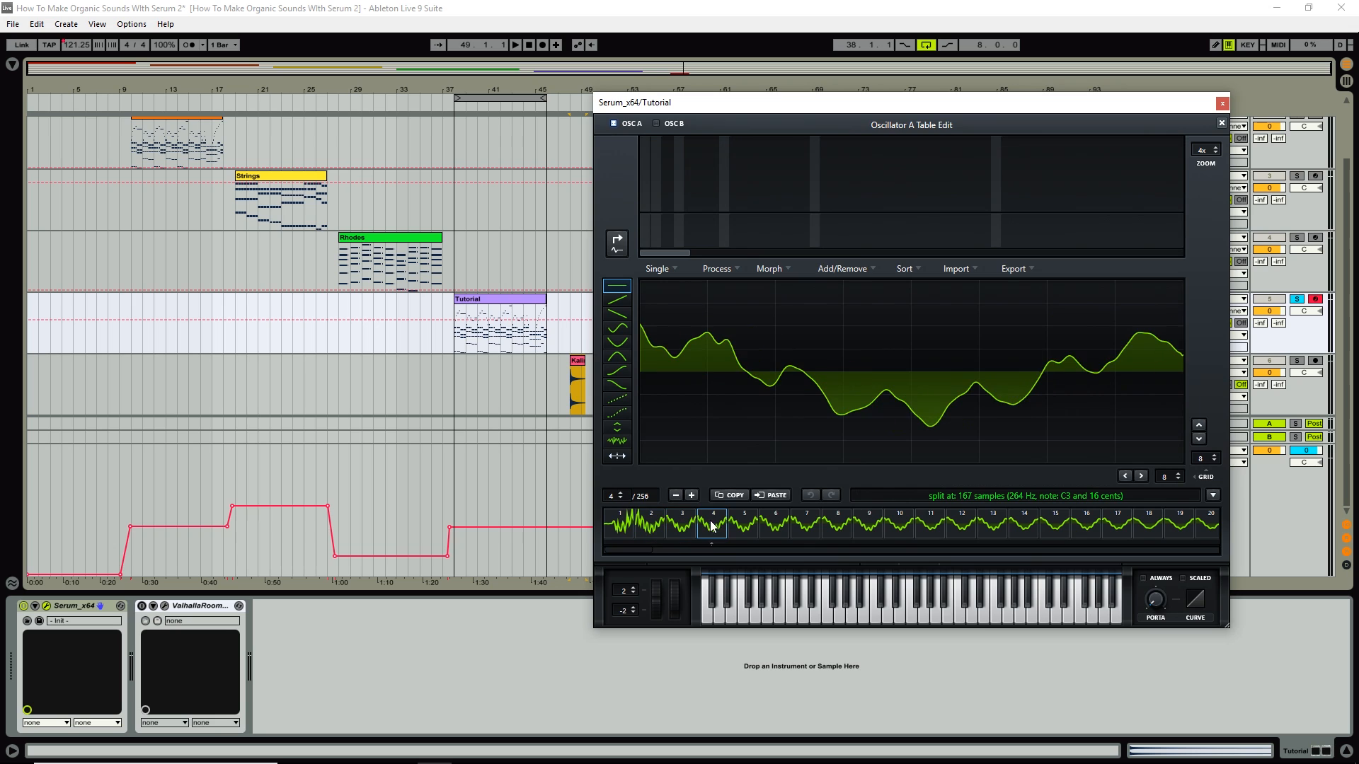
click(740, 527)
click(773, 527)
click(804, 528)
click(833, 529)
click(872, 529)
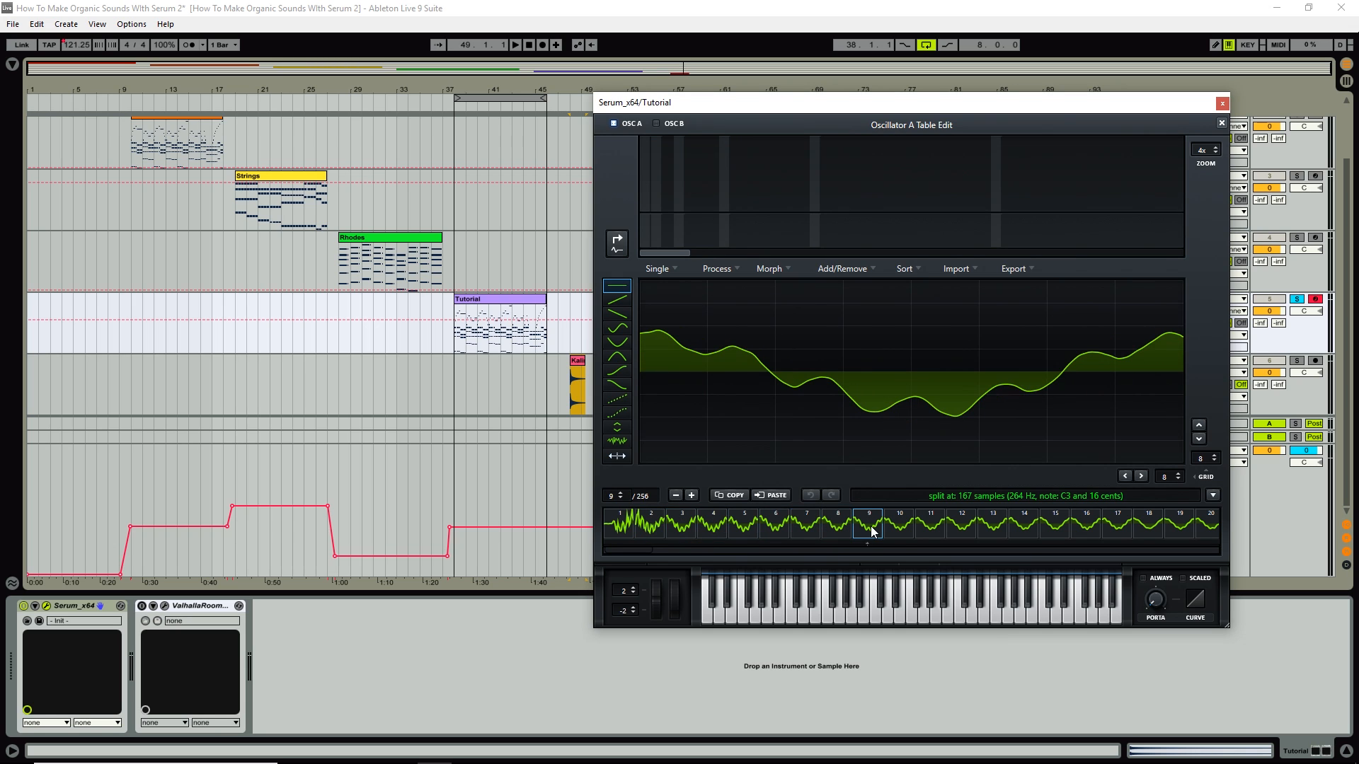
click(907, 530)
click(930, 529)
click(959, 529)
click(993, 529)
click(1024, 529)
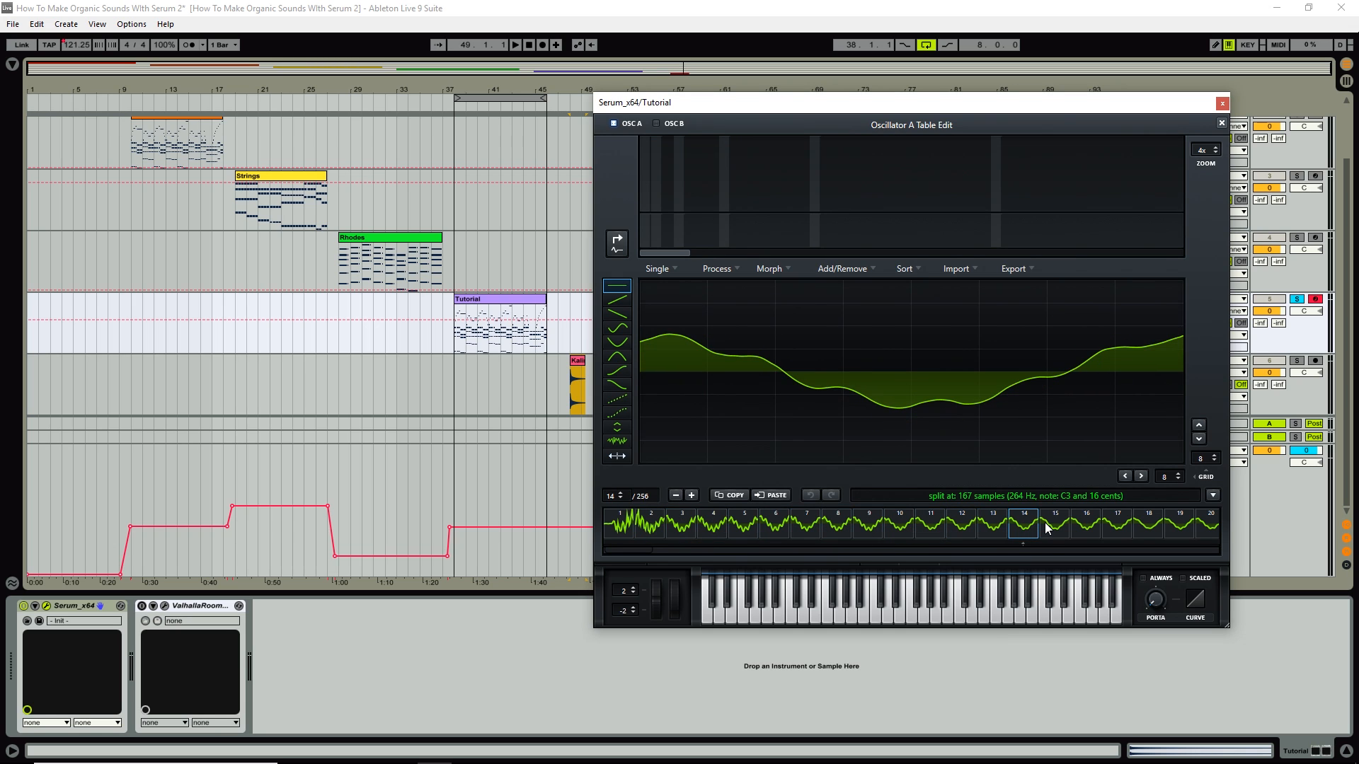
click(1055, 529)
click(1087, 529)
drag(702, 549, 1216, 546)
click(1210, 525)
key(Left)
key(Left)
key(Left)
key(Left)
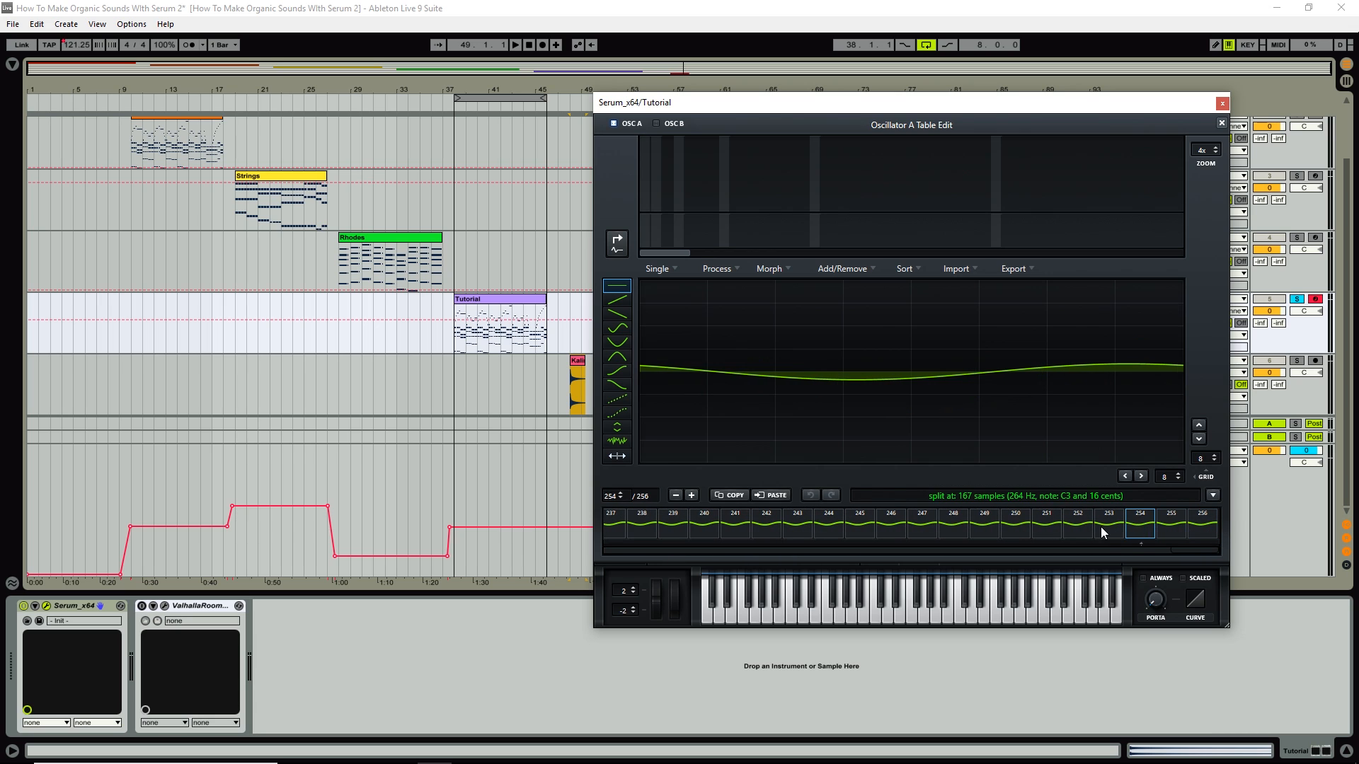
drag(1183, 549, 588, 543)
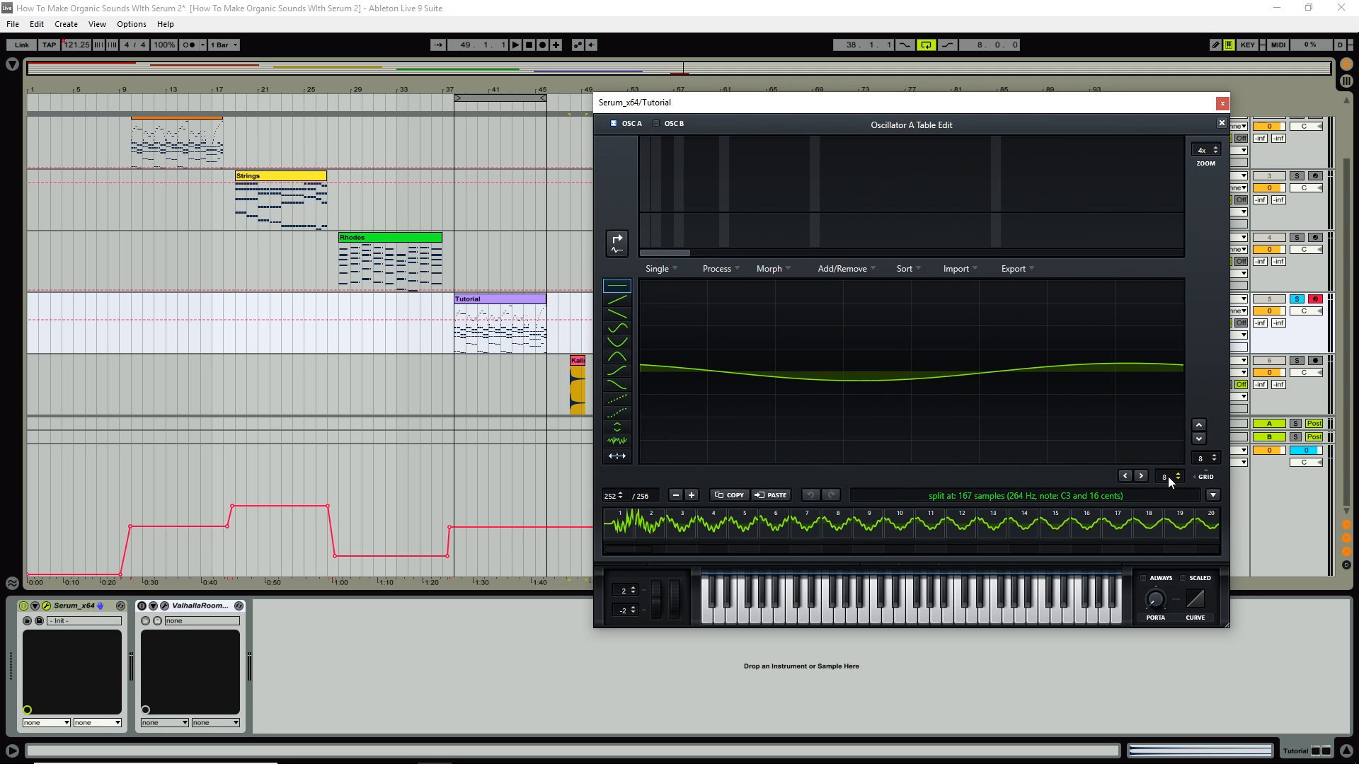
Set GRID to 64, apply X-Fade Edges (grid size), and check the resulting frames.
drag(1203, 457, 1223, 389)
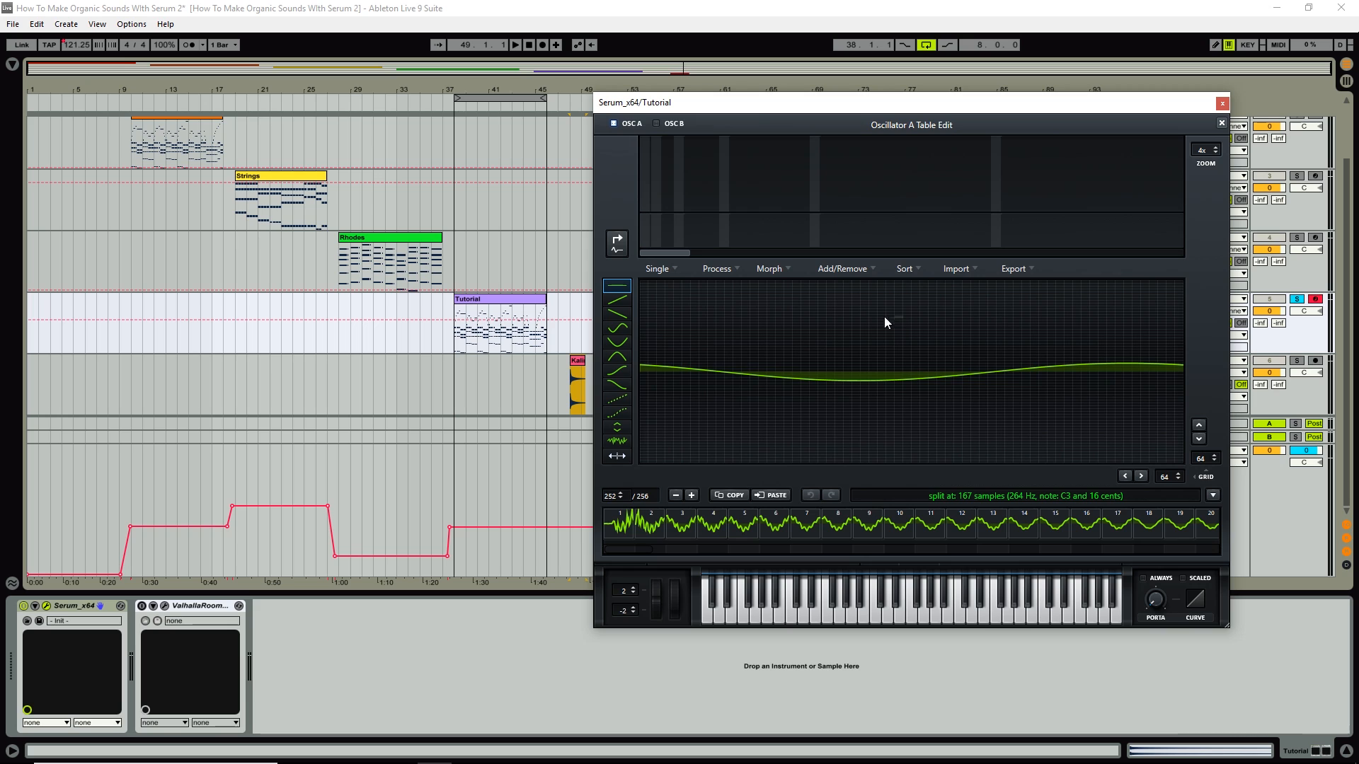
click(732, 271)
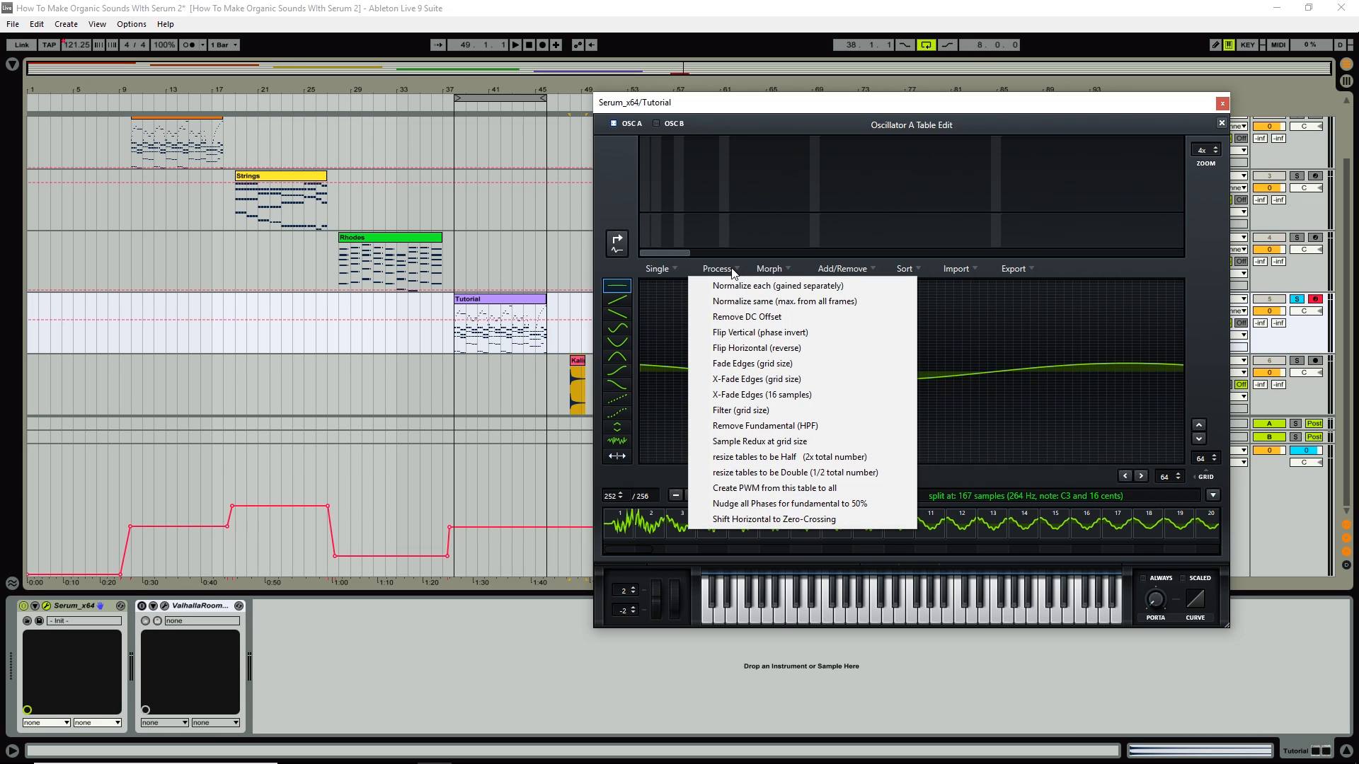
click(781, 379)
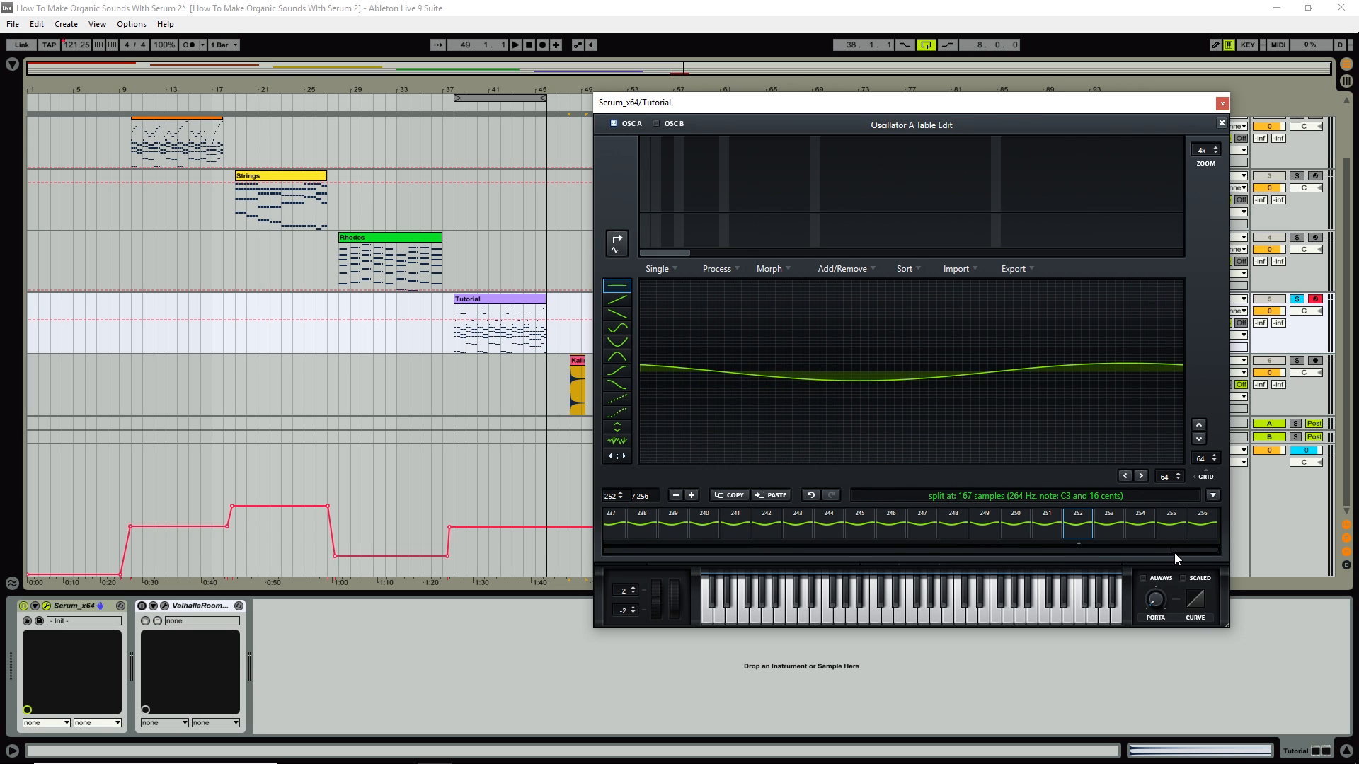
drag(1175, 555, 658, 552)
click(690, 529)
click(712, 529)
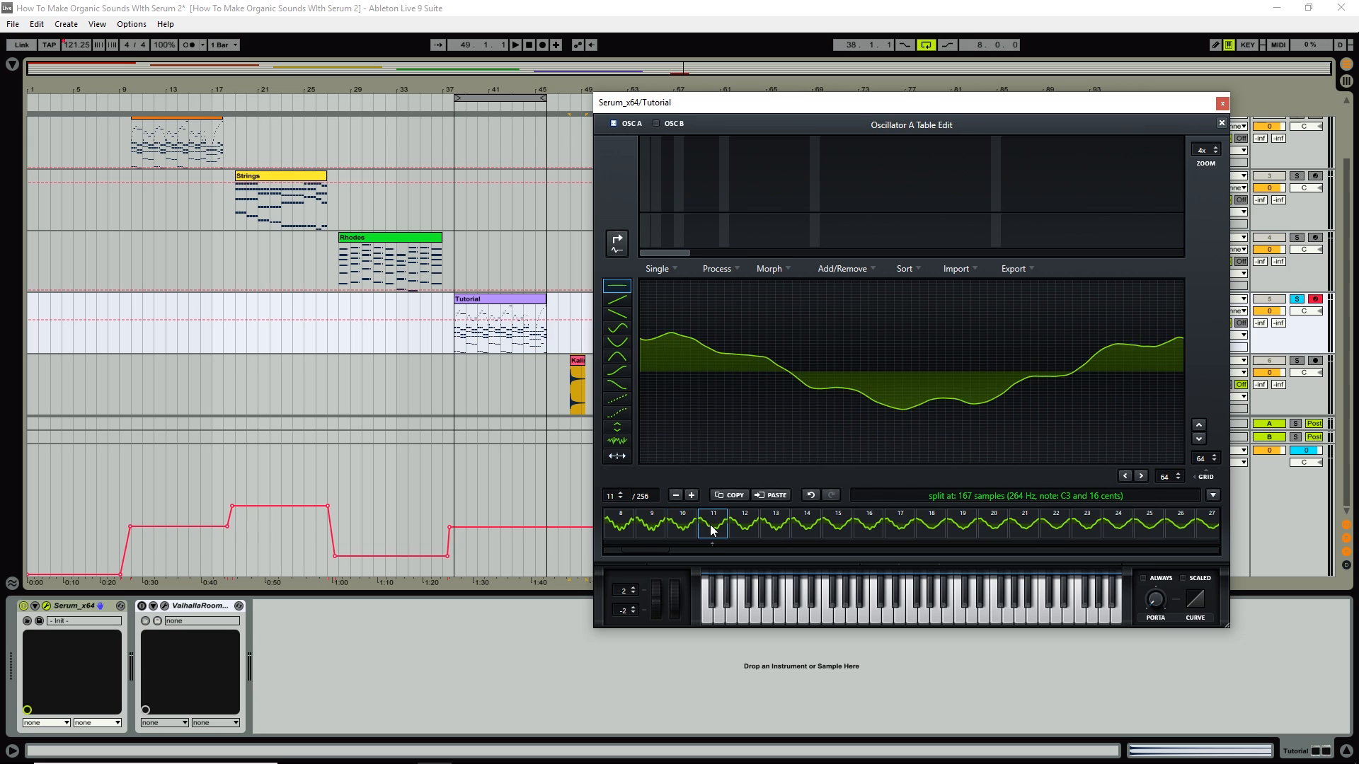
click(744, 529)
click(777, 529)
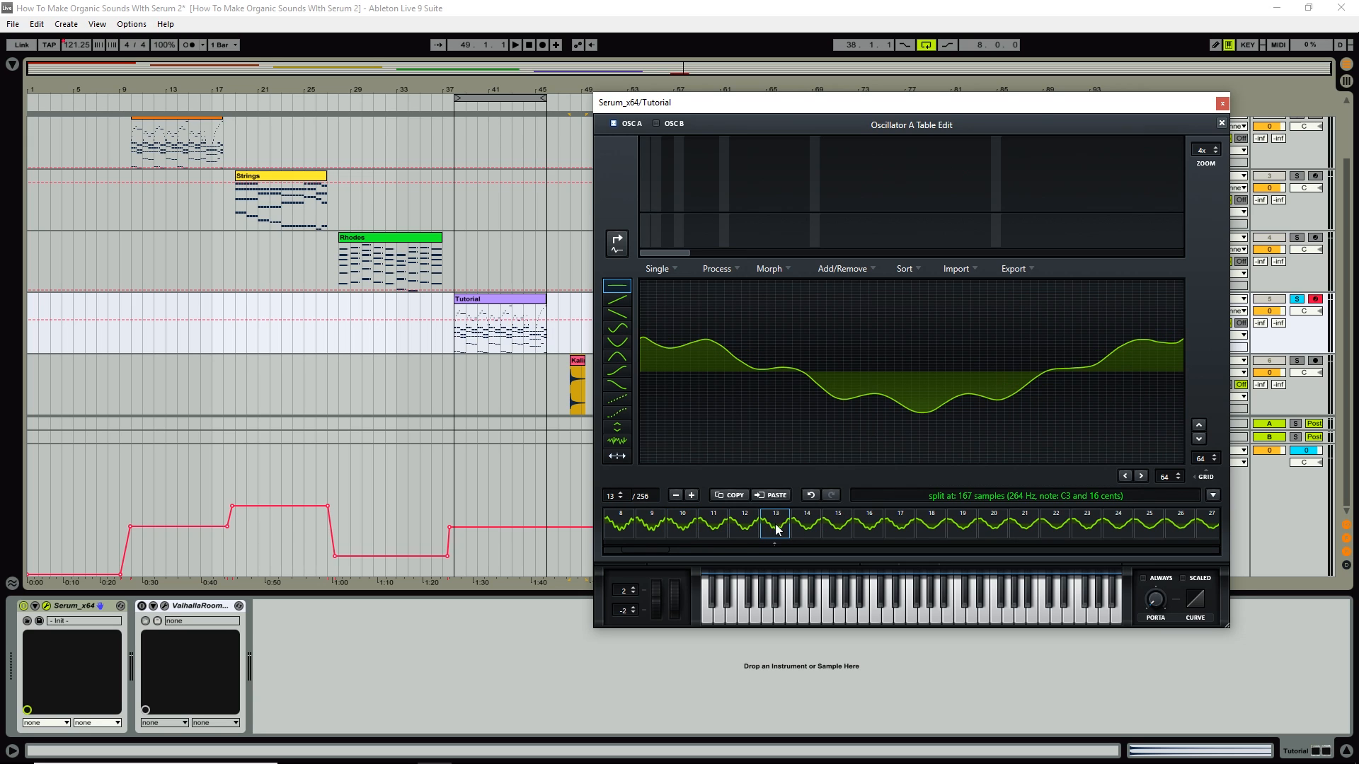
click(756, 529)
click(771, 530)
click(800, 529)
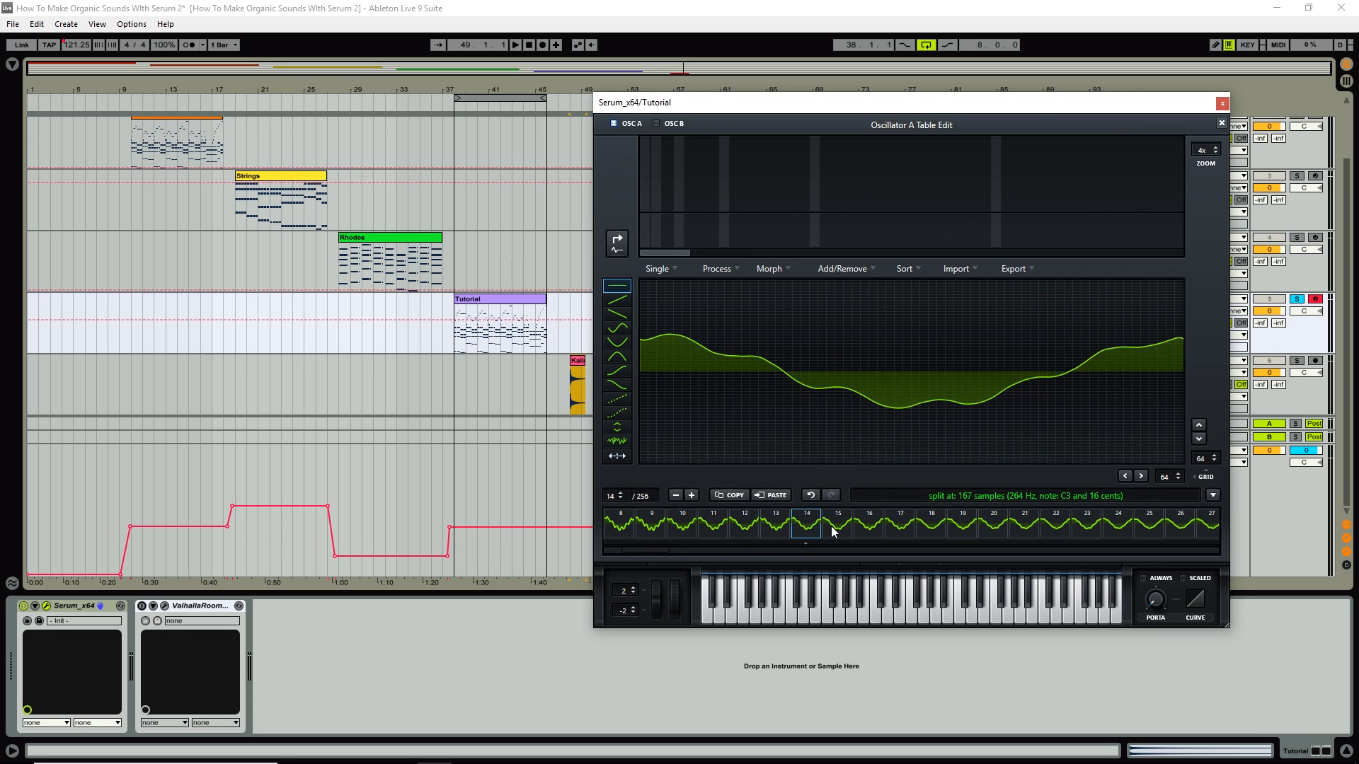
click(835, 531)
click(866, 531)
drag(656, 550, 633, 551)
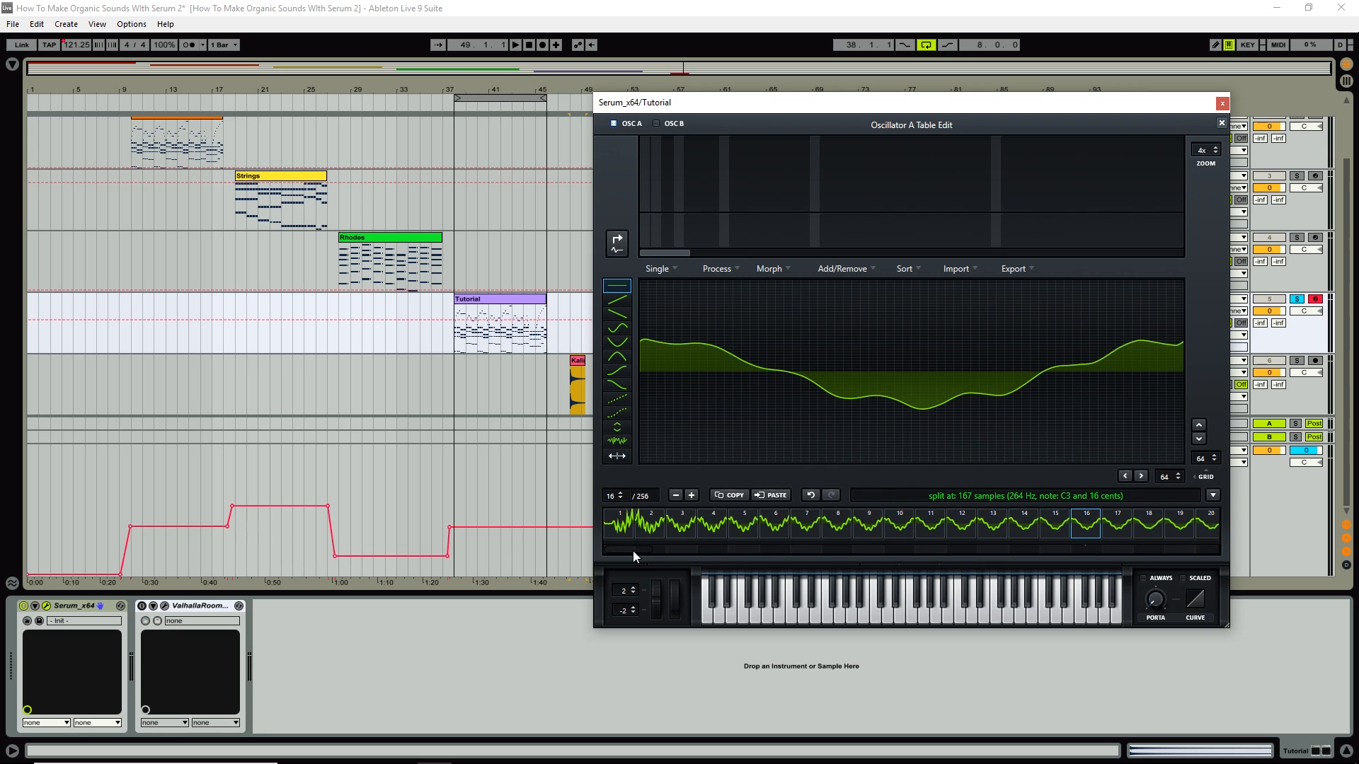
click(675, 526)
click(708, 527)
click(739, 526)
click(779, 527)
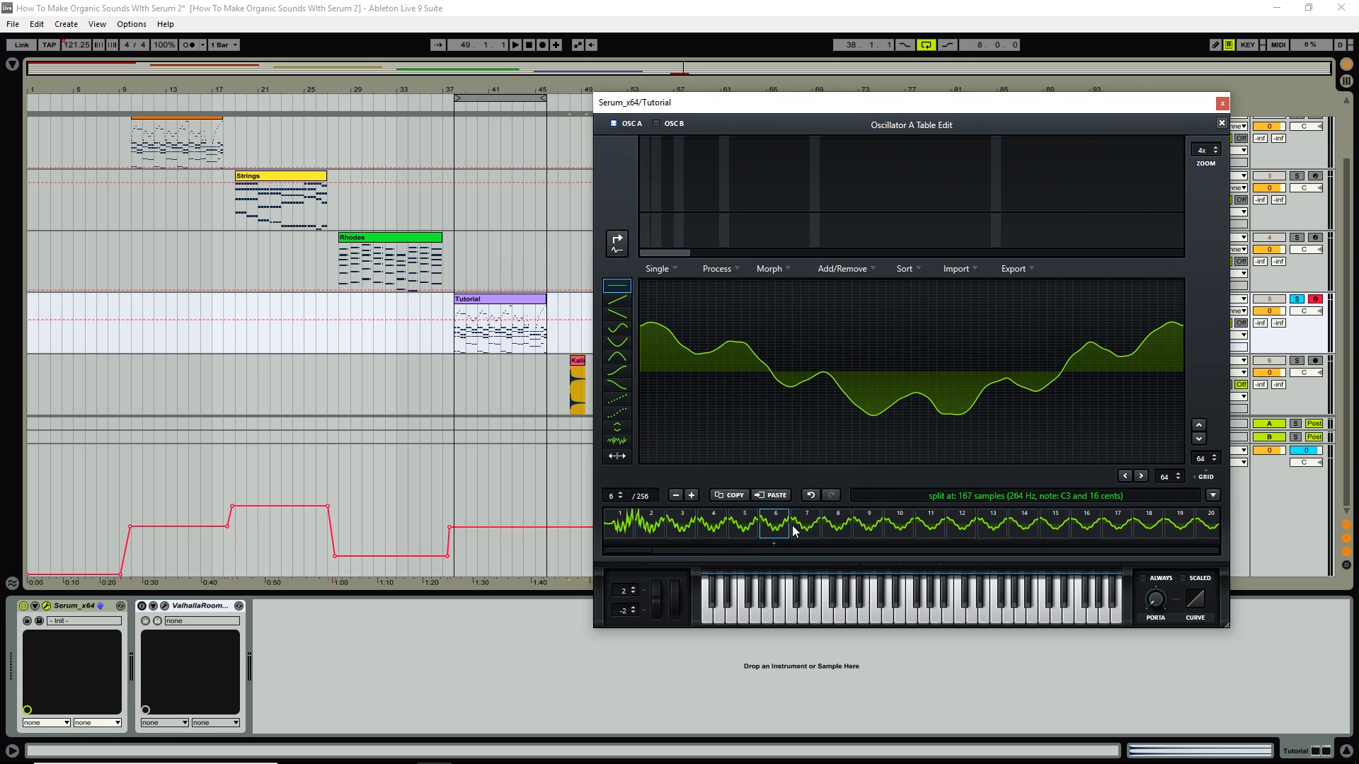
click(807, 529)
click(841, 529)
click(868, 531)
click(908, 530)
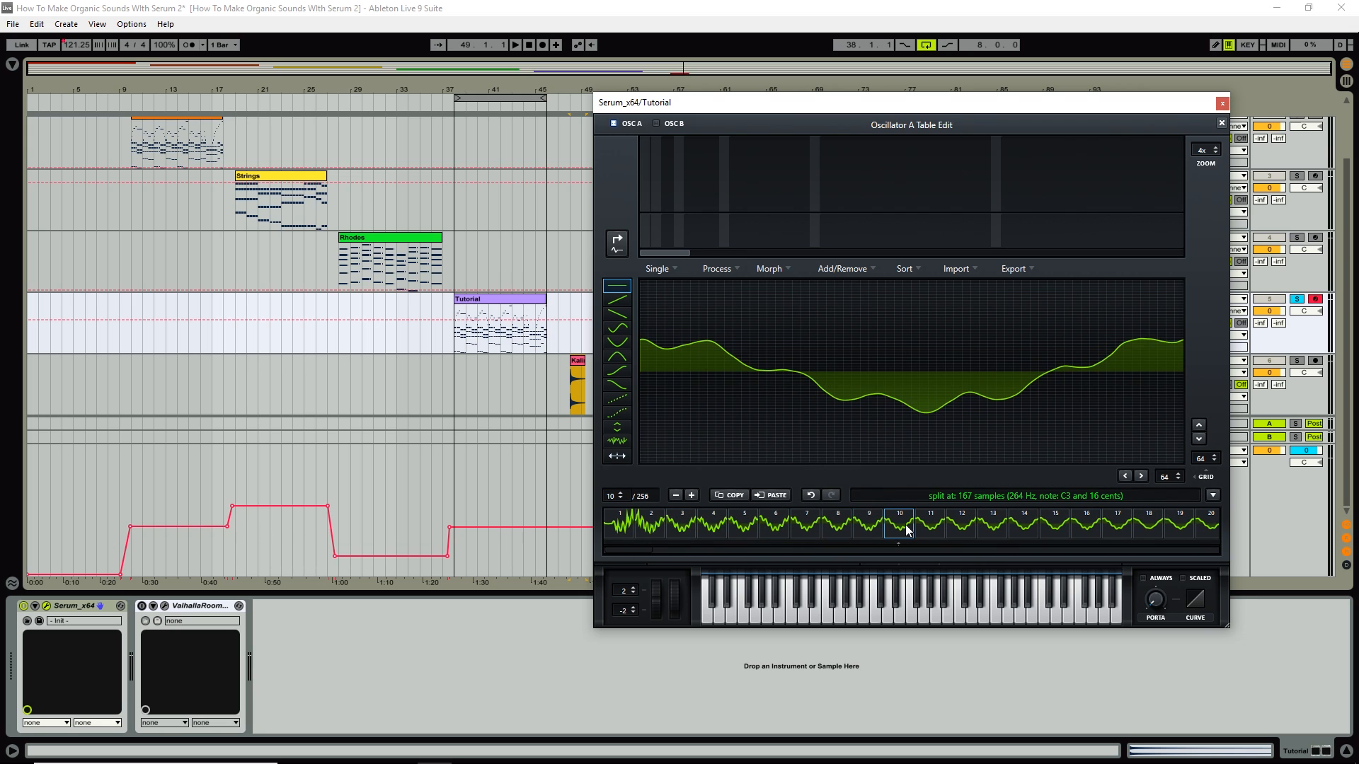
click(931, 529)
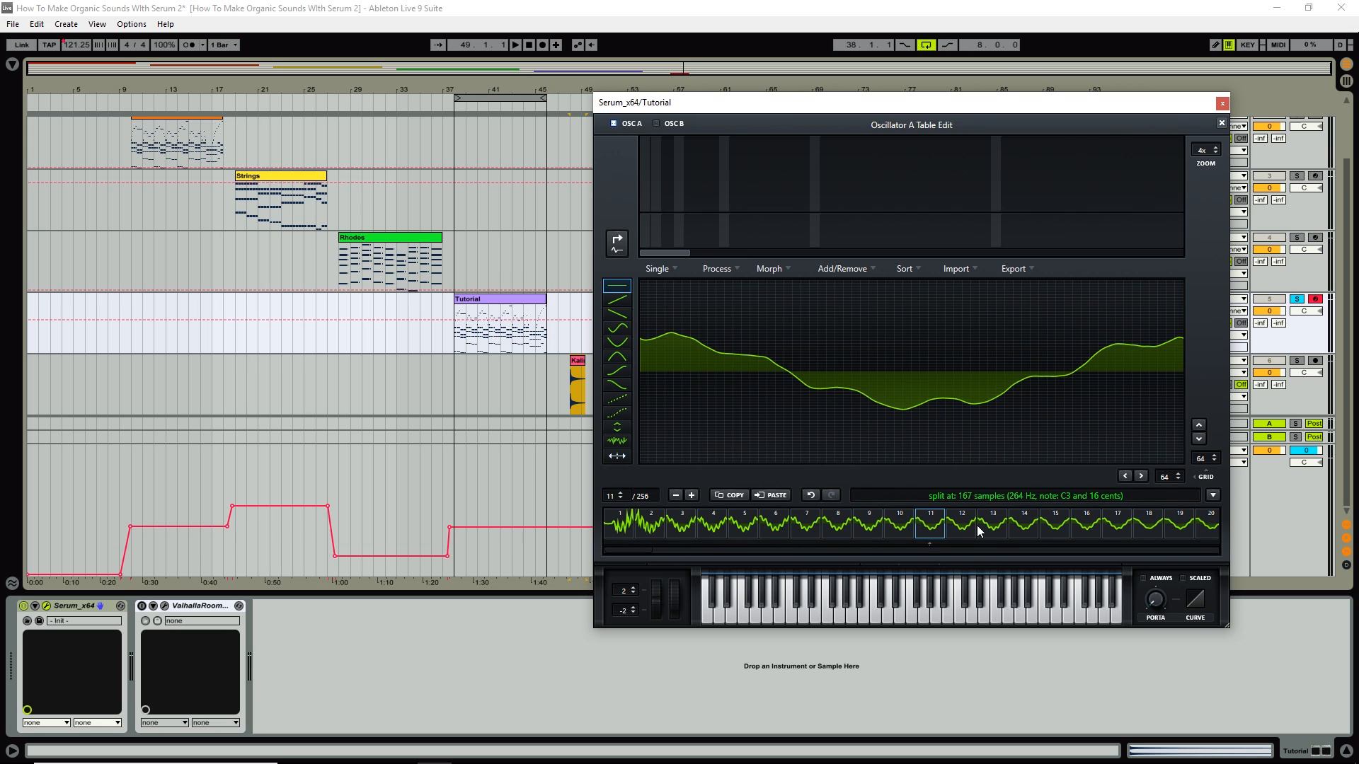
Apply Remove DC Offset to the wavetable and close the editor.
click(728, 274)
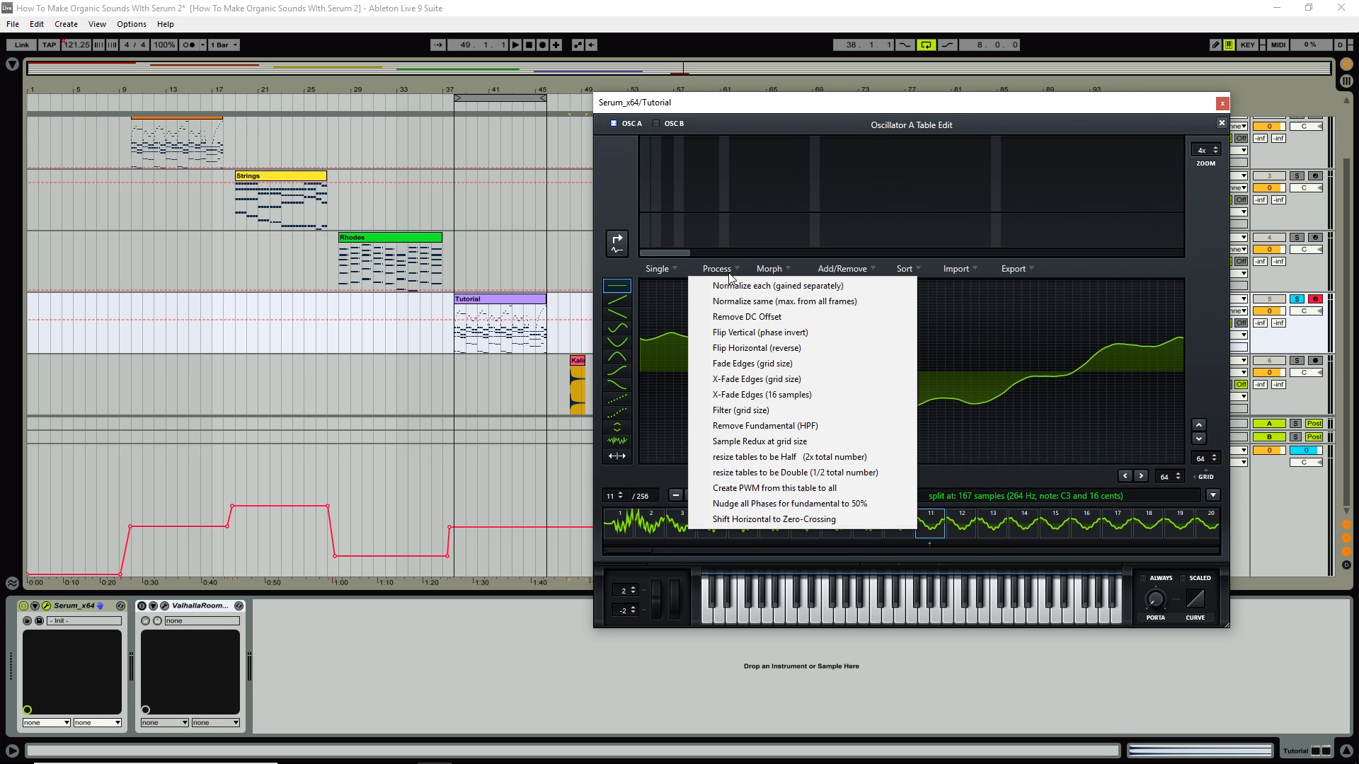
click(750, 318)
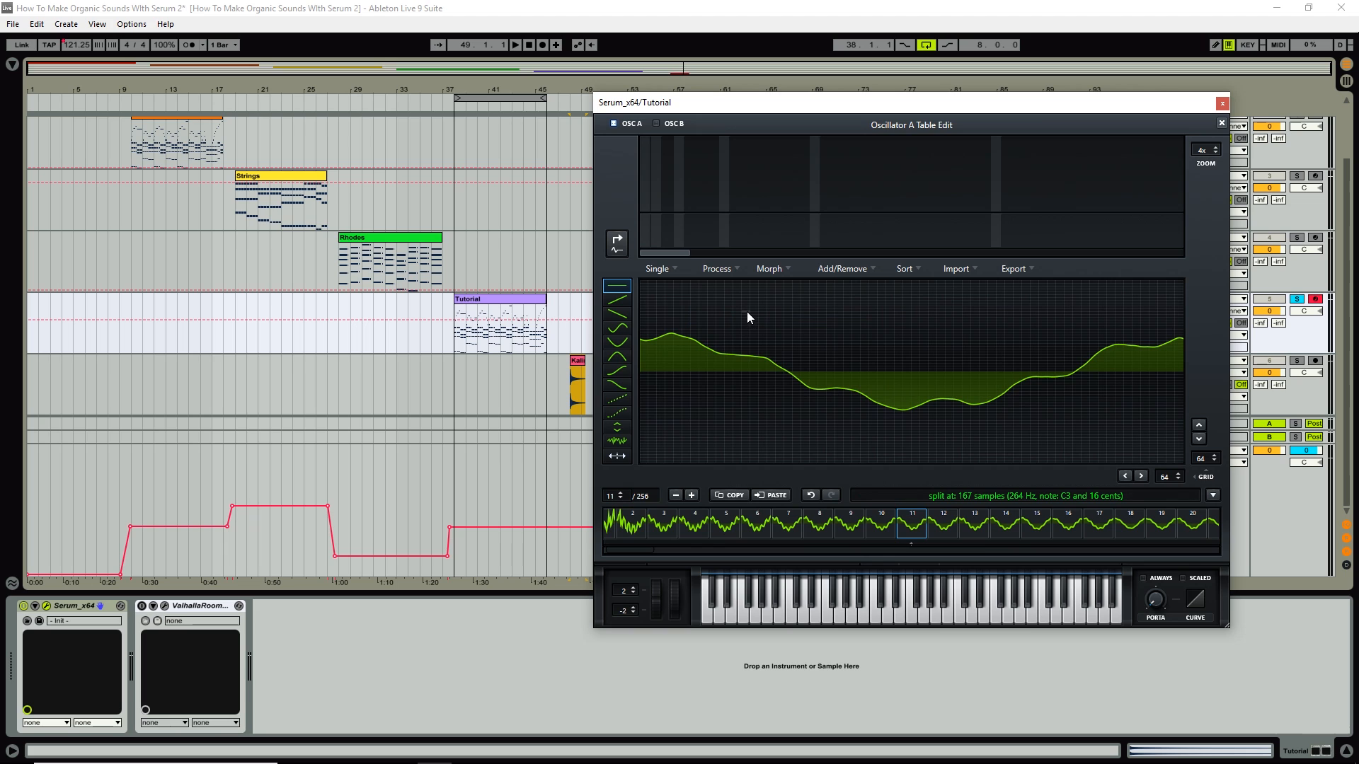
click(1221, 124)
Make LFO 1 an unsynced 1.3 Hz envelope, route it to Osc A's WT POS, and audition.
drag(728, 354, 736, 423)
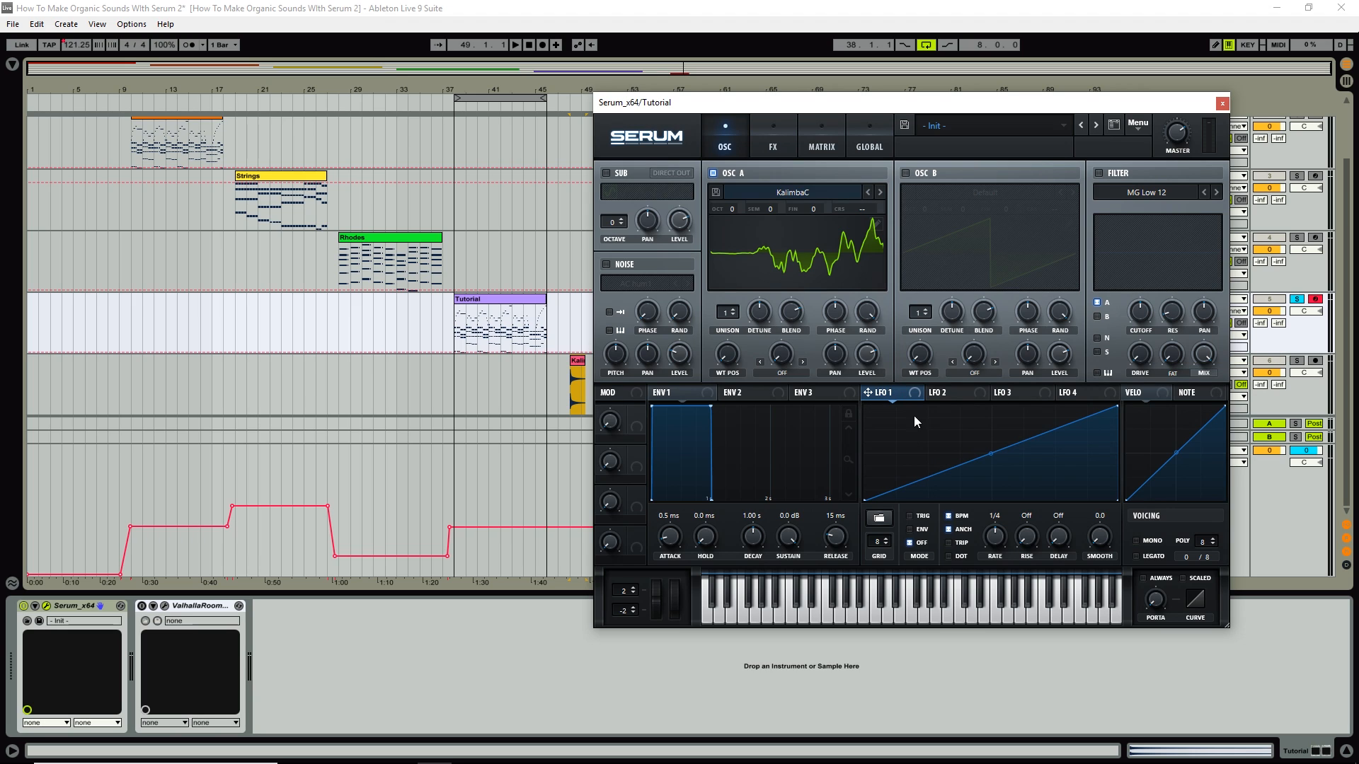
mouse_move(728, 361)
mouse_down()
mouse_move(758, 252)
mouse_move(737, 372)
mouse_up()
click(949, 517)
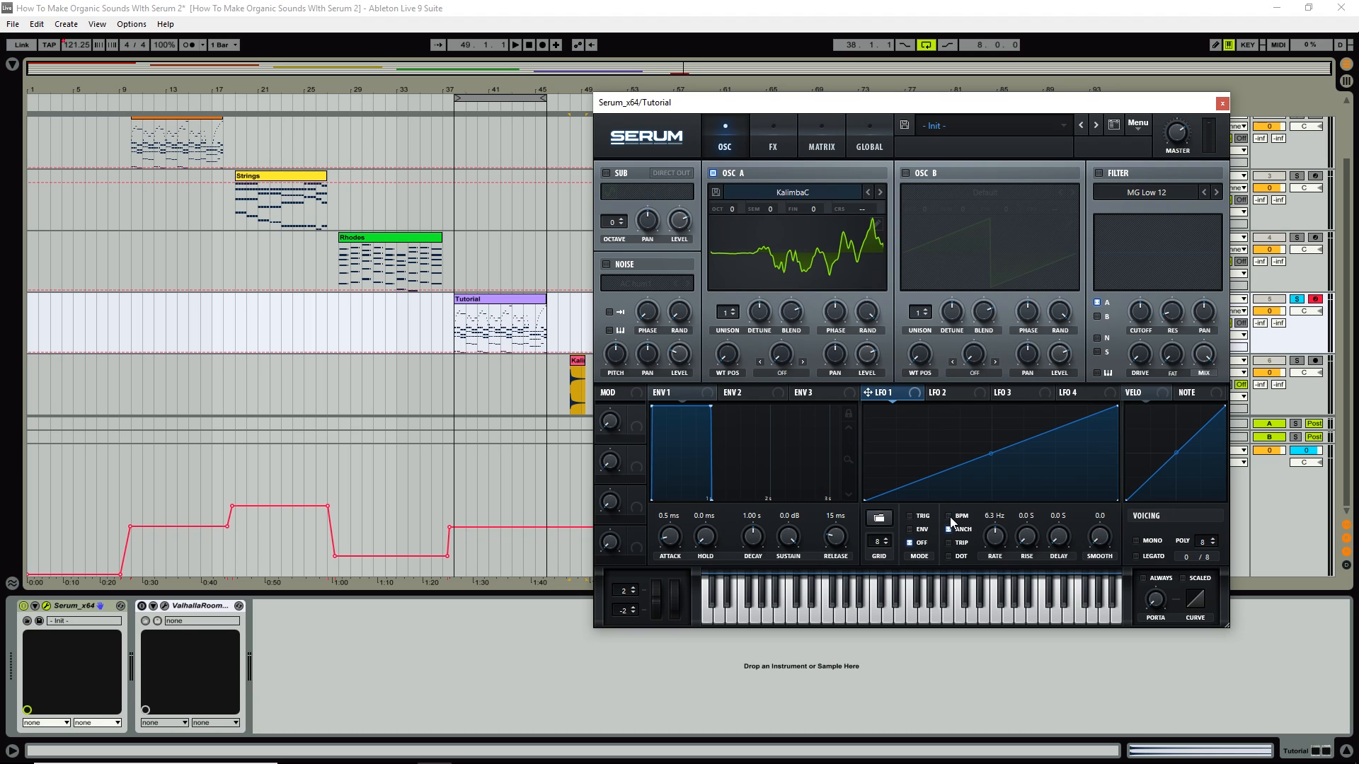
click(910, 529)
drag(1005, 538, 987, 551)
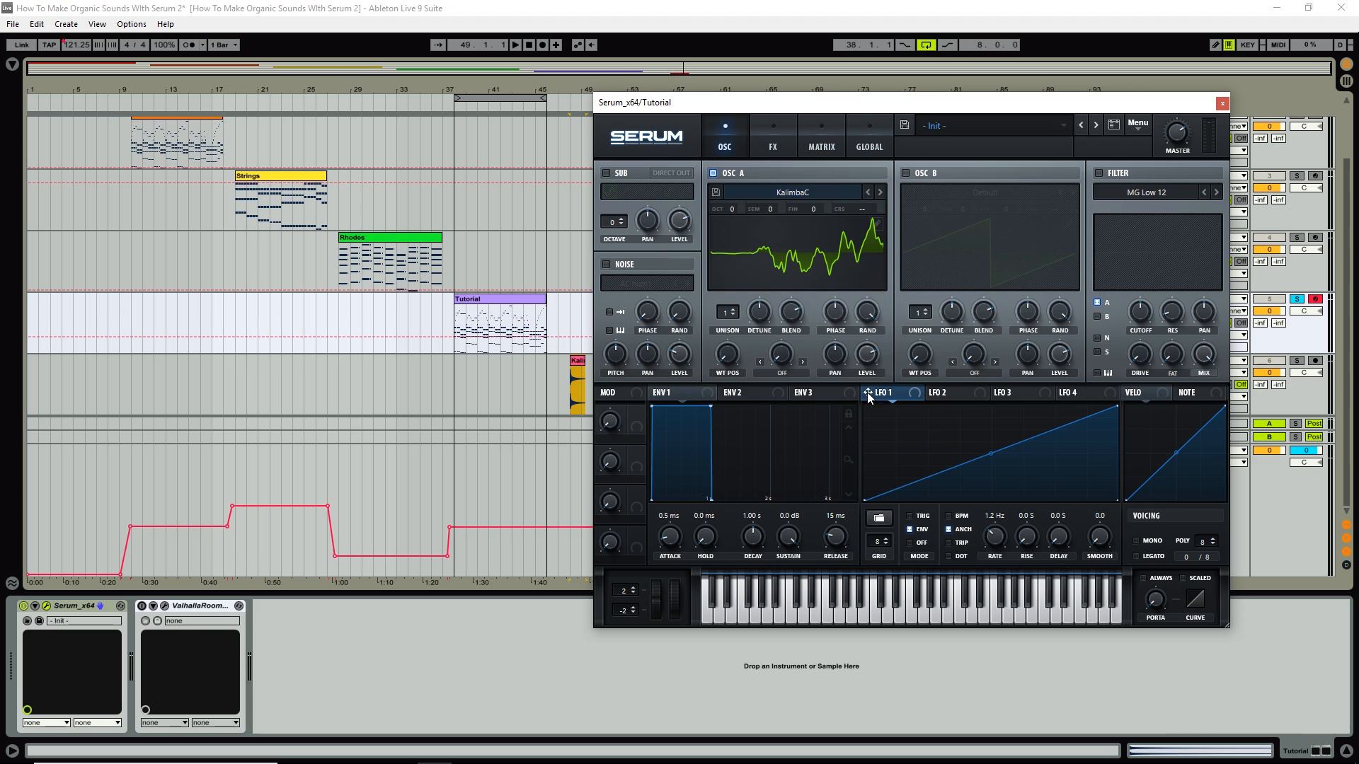
drag(868, 392, 726, 354)
key(a)
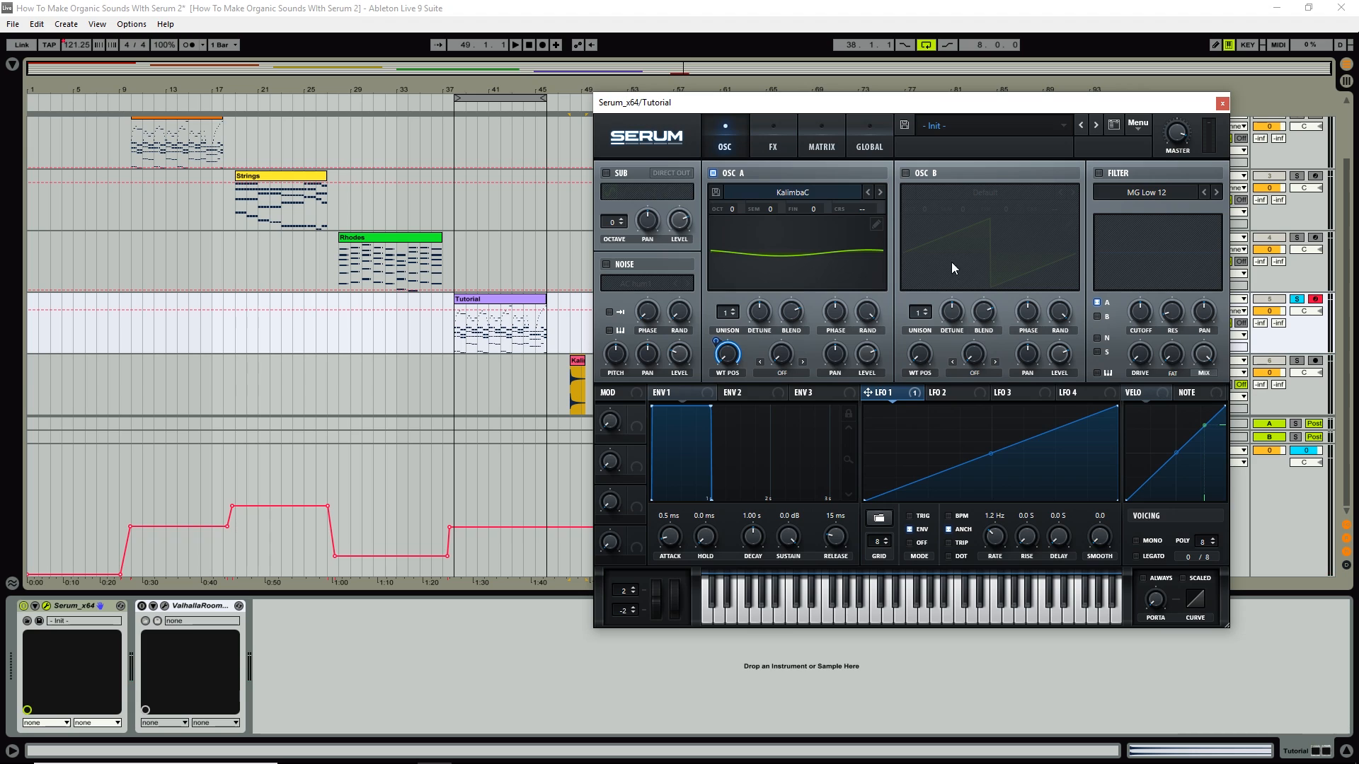
Show Osc A in 3D and shape Env 1: 29 ms attack, 2.13 s decay, -18.1 dB sustain, 381 ms release.
click(823, 271)
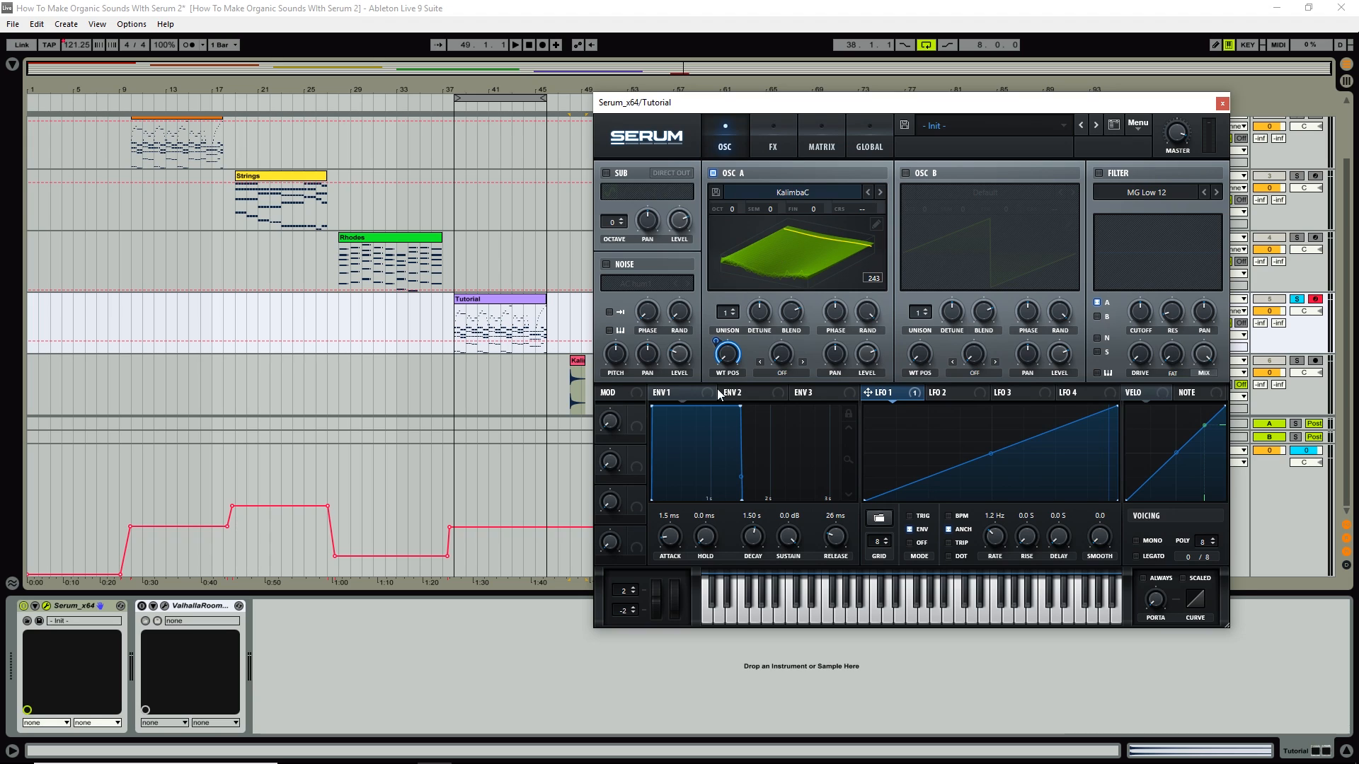
drag(740, 405, 770, 473)
drag(837, 544, 838, 516)
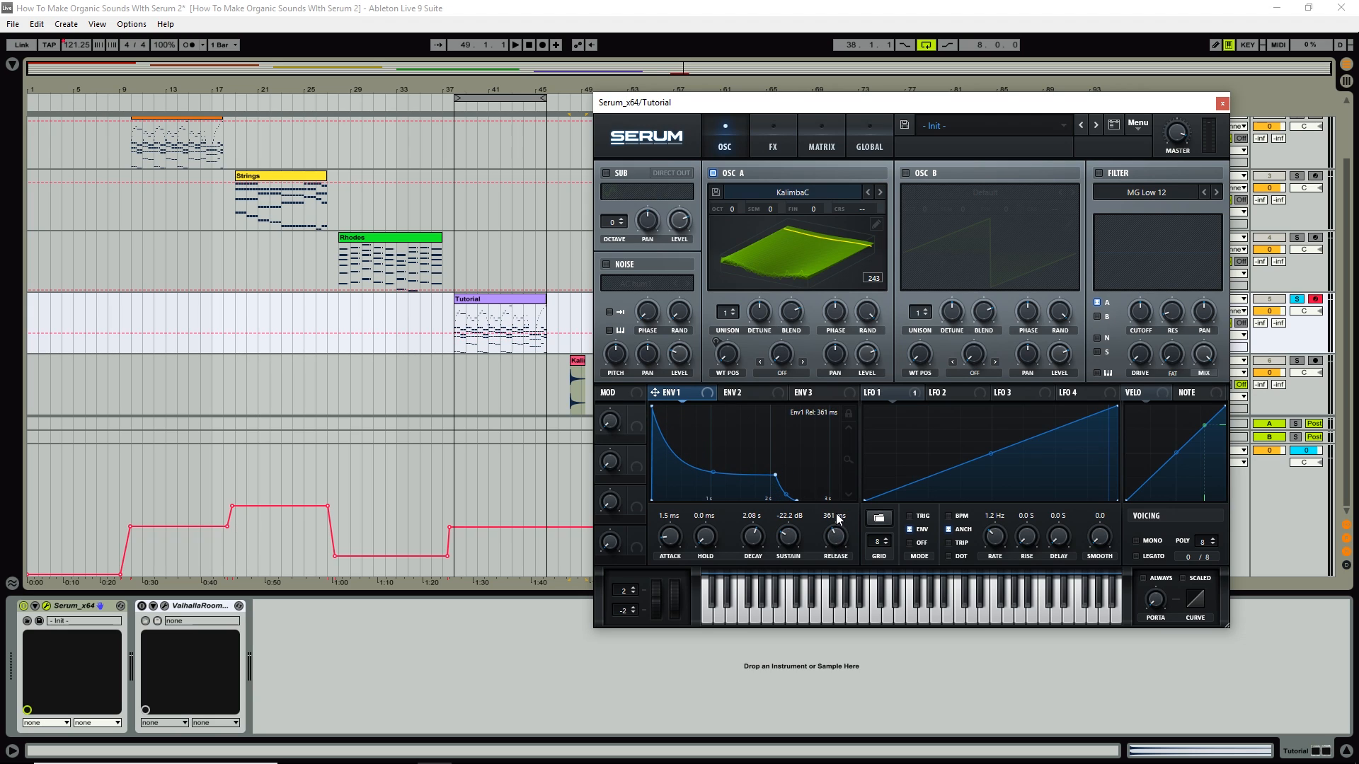
drag(774, 476, 778, 468)
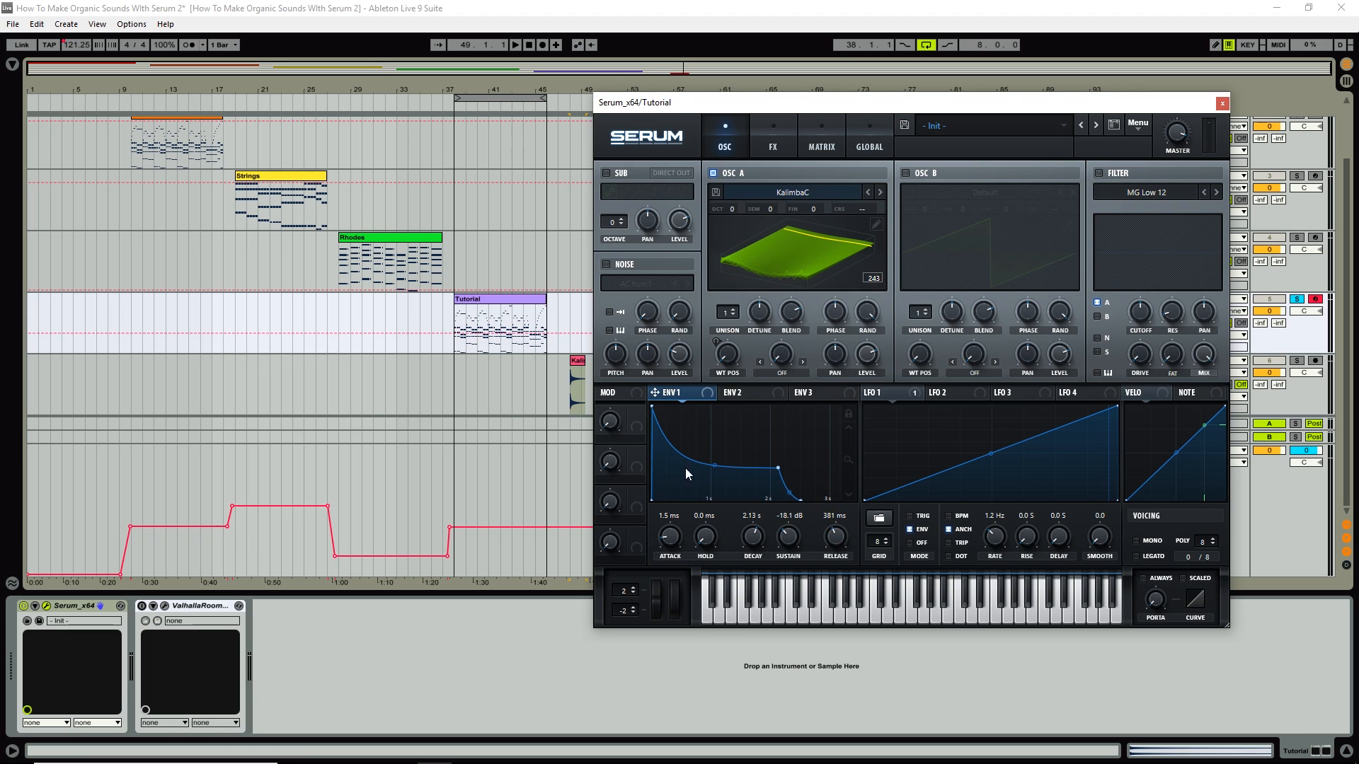
drag(666, 537, 667, 520)
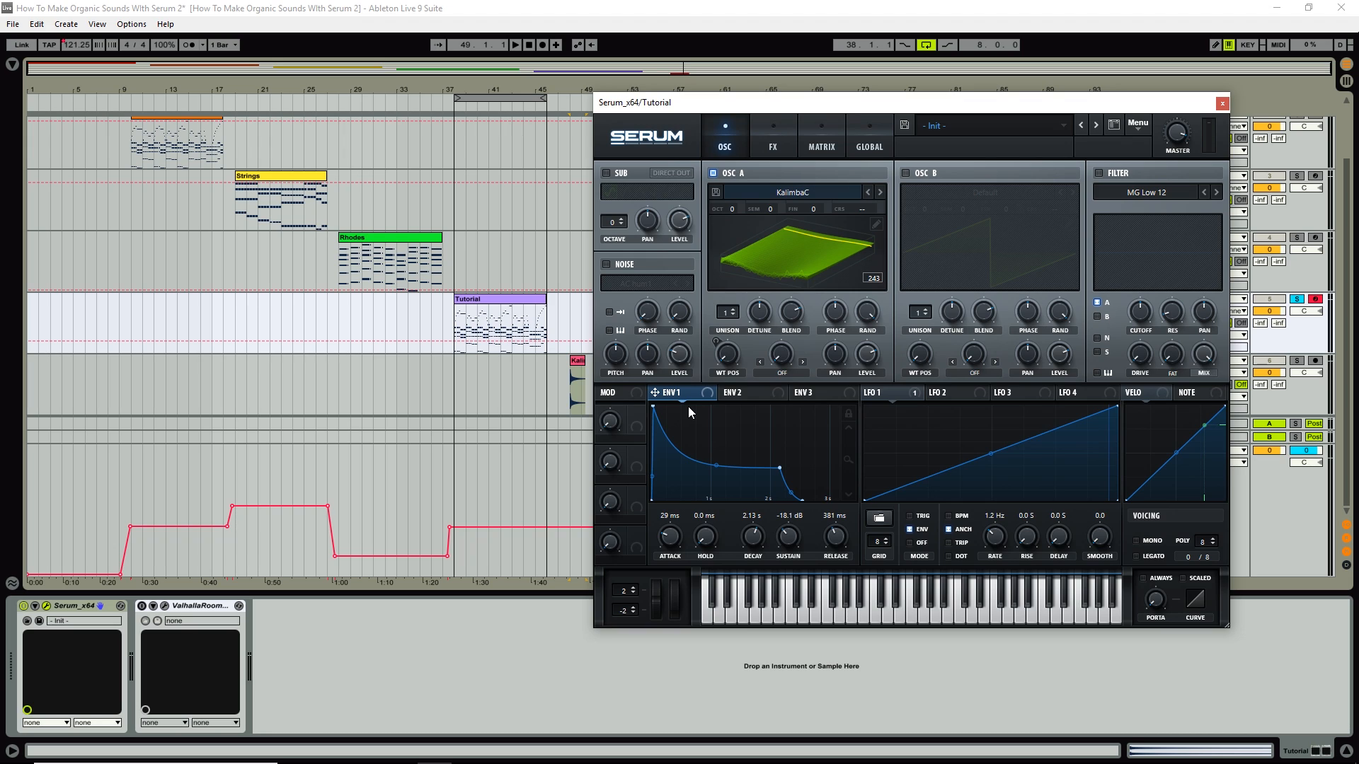
Play a few notes, then shorten Envelope 1 attack from 29 ms to 6.1 ms.
key(a)
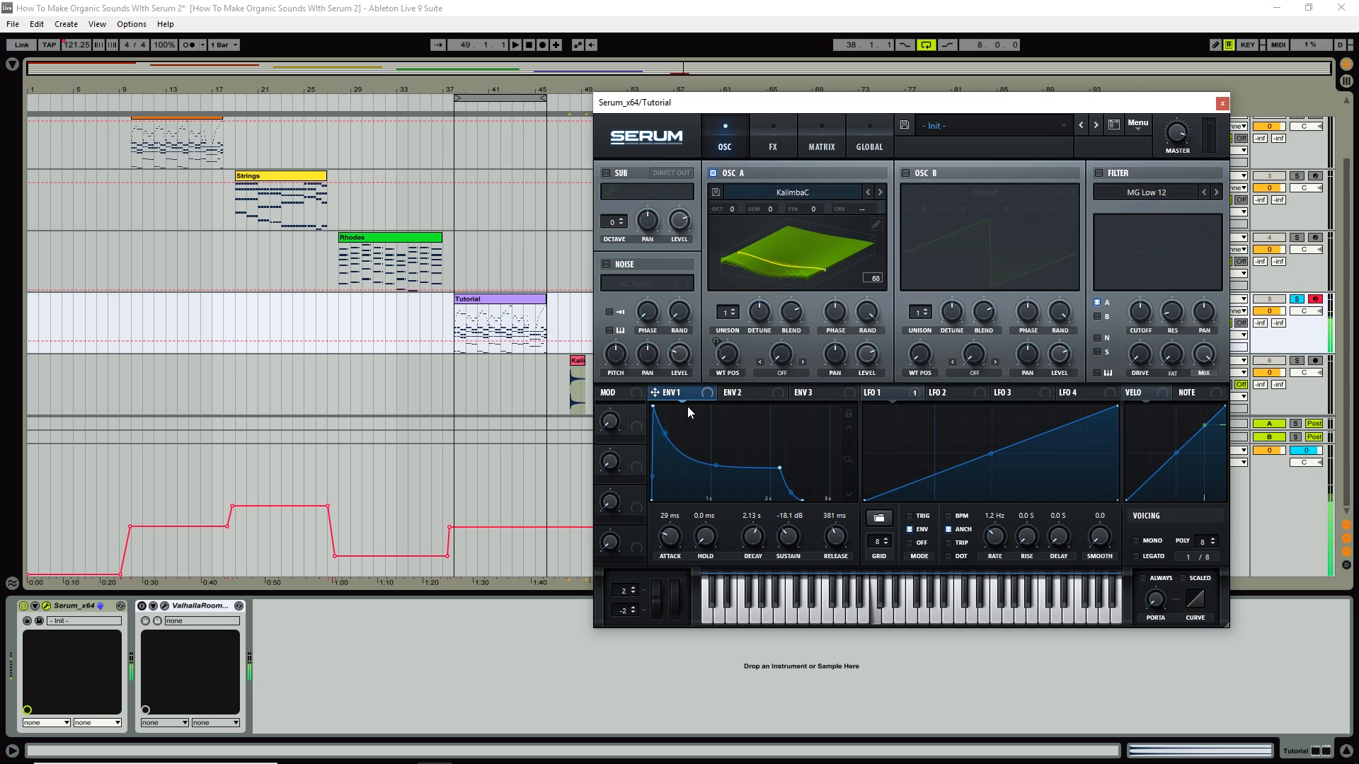
key(s)
key(d)
drag(675, 538, 669, 544)
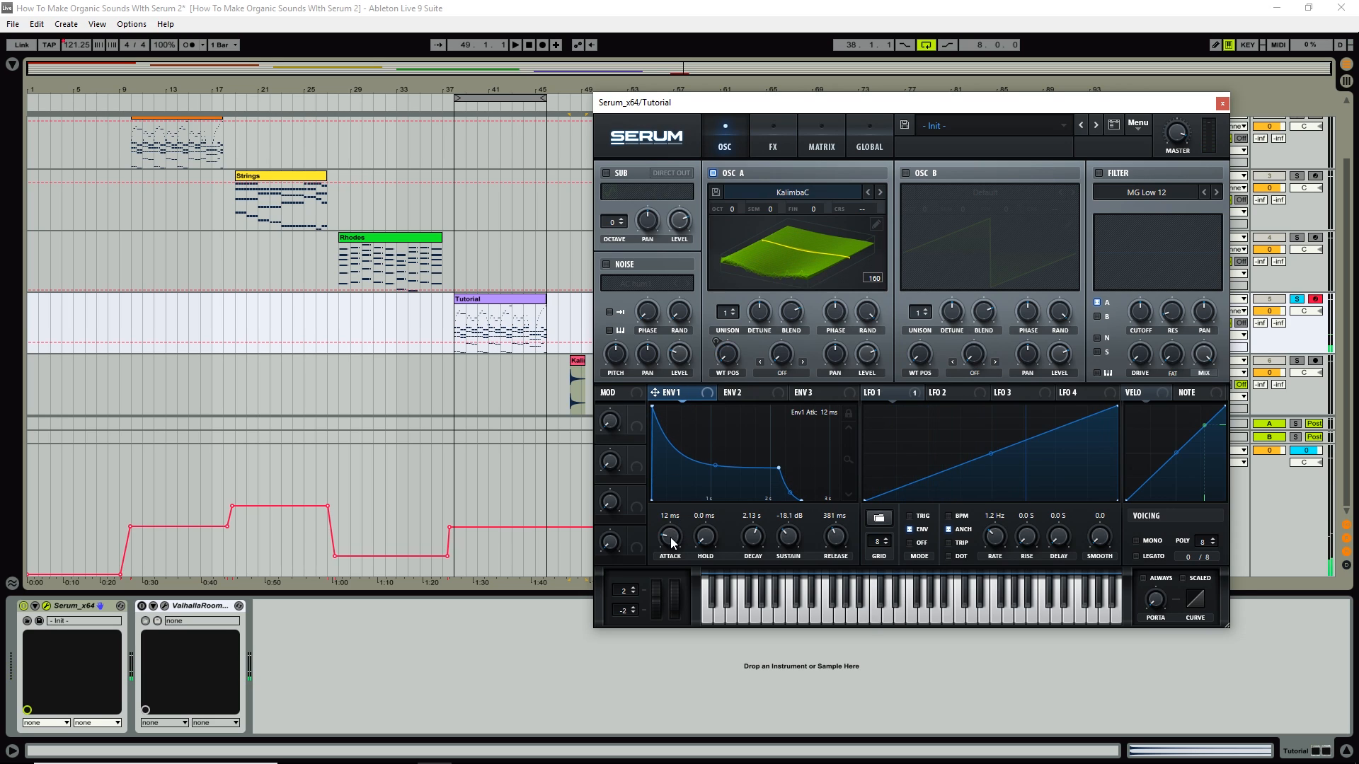
key(a)
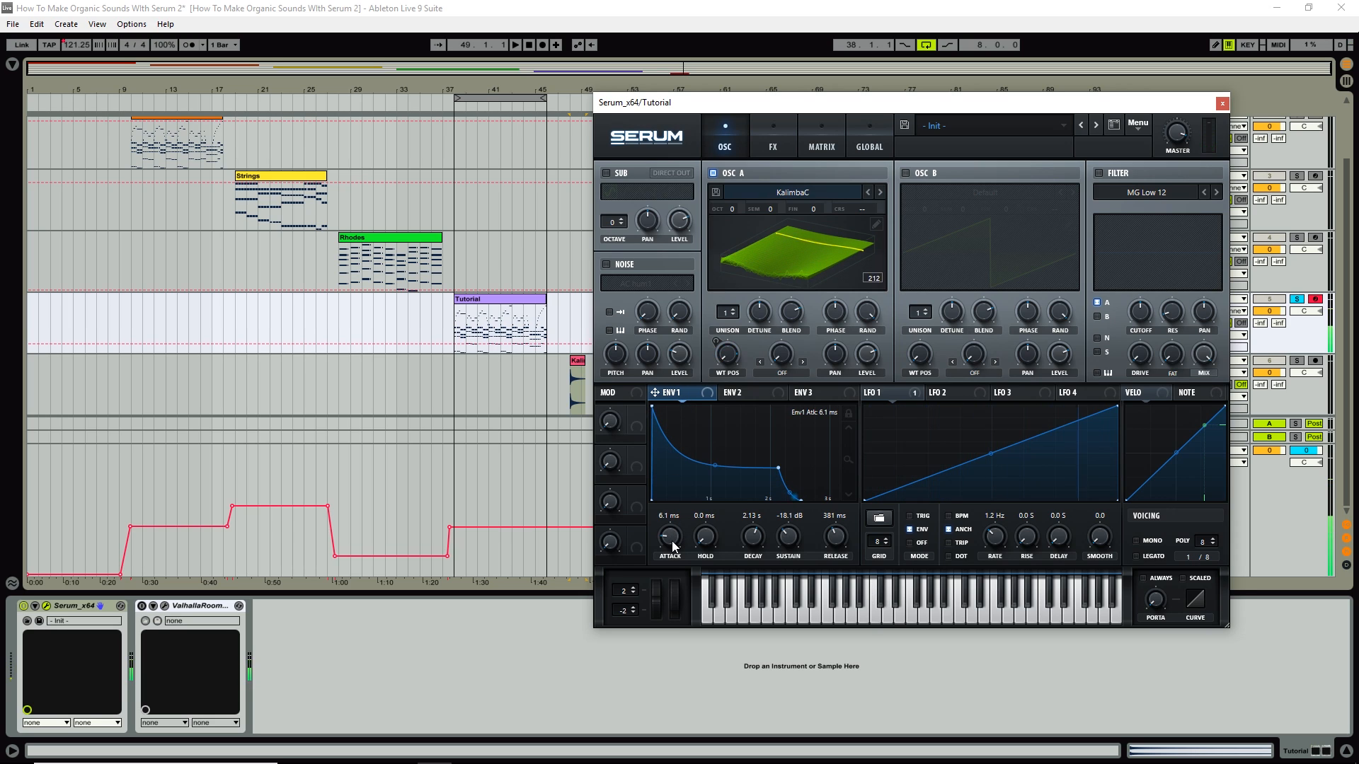
key(a)
key(s)
Play a melody and chords on the computer keyboard to audition the quicker kalimba attack.
key(h)
key(j)
key(d)
key(f)
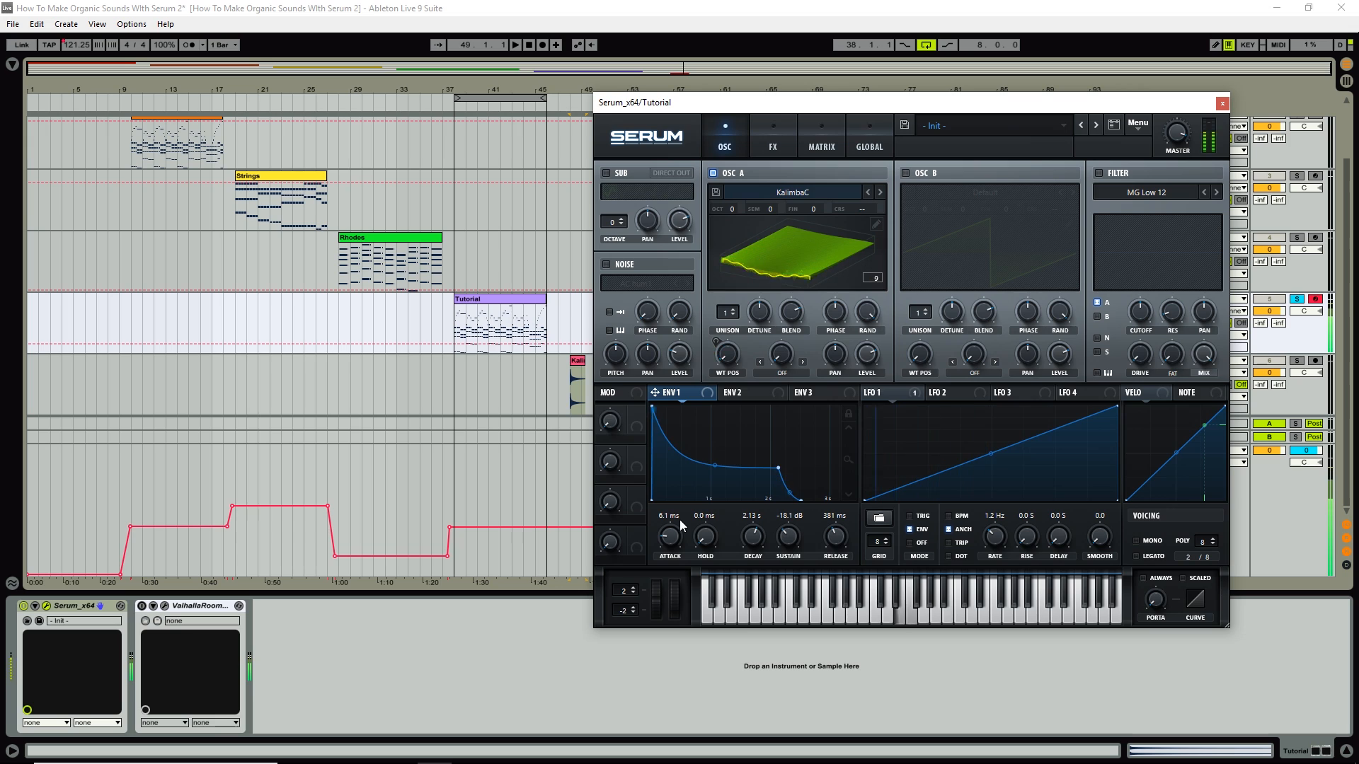
key(k)
key(a)
key(g)
key(g)
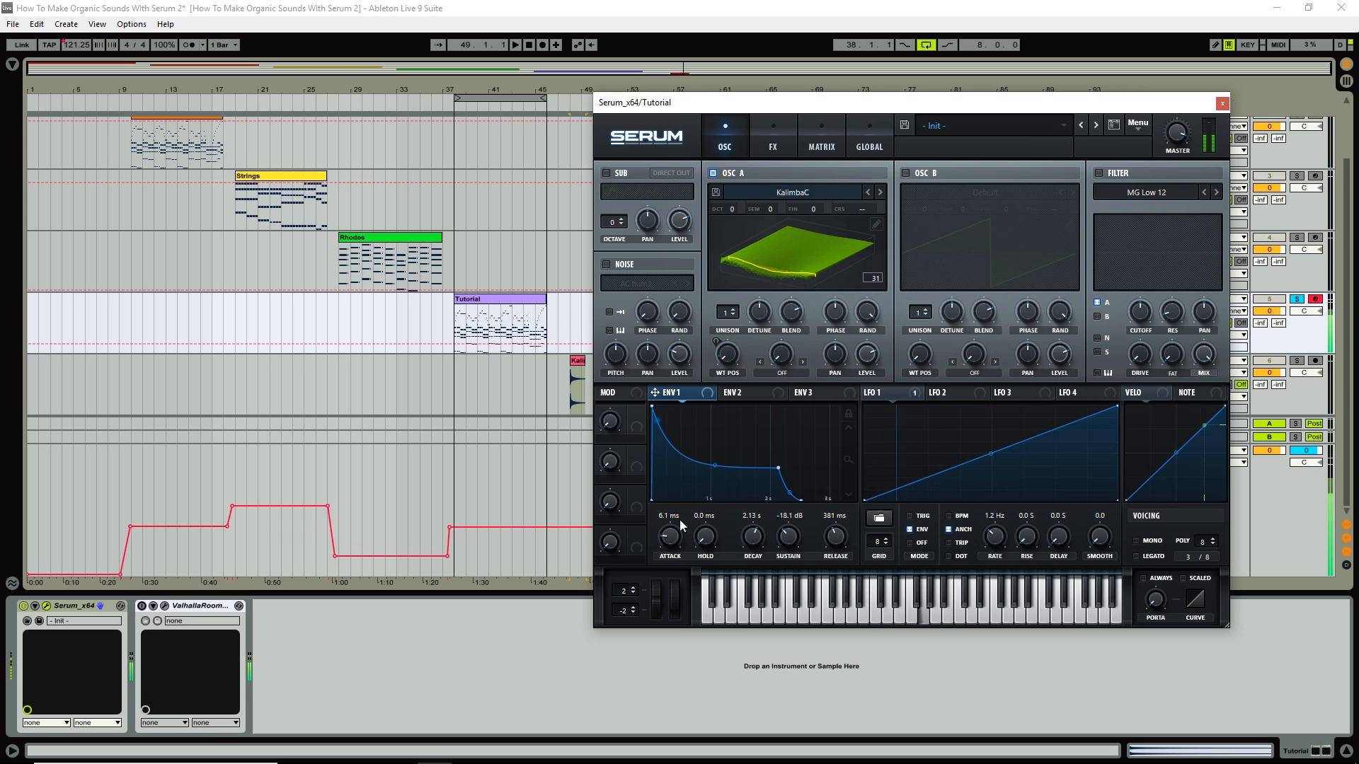
key(a)
key(j)
key(d)
key(g)
key(a)
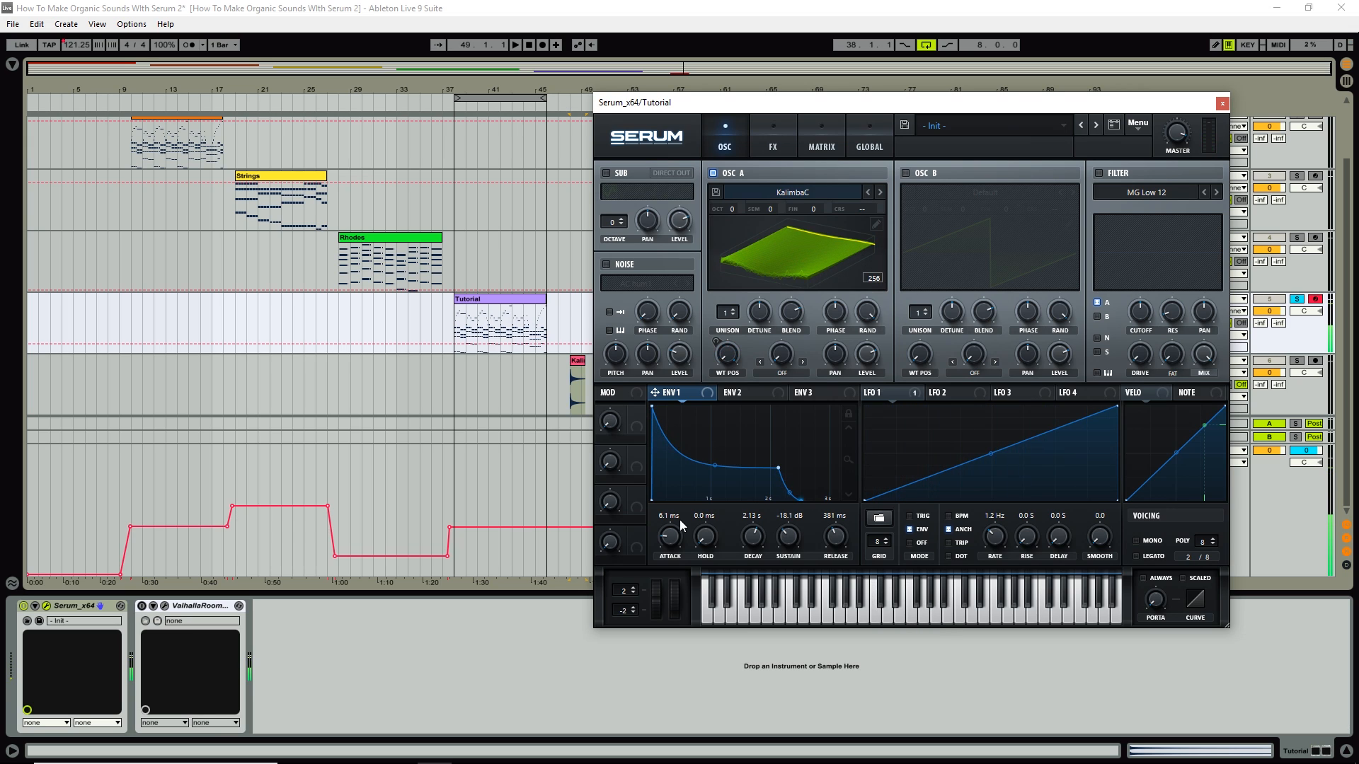
key(g)
key(e)
key(u)
key(g)
key(a)
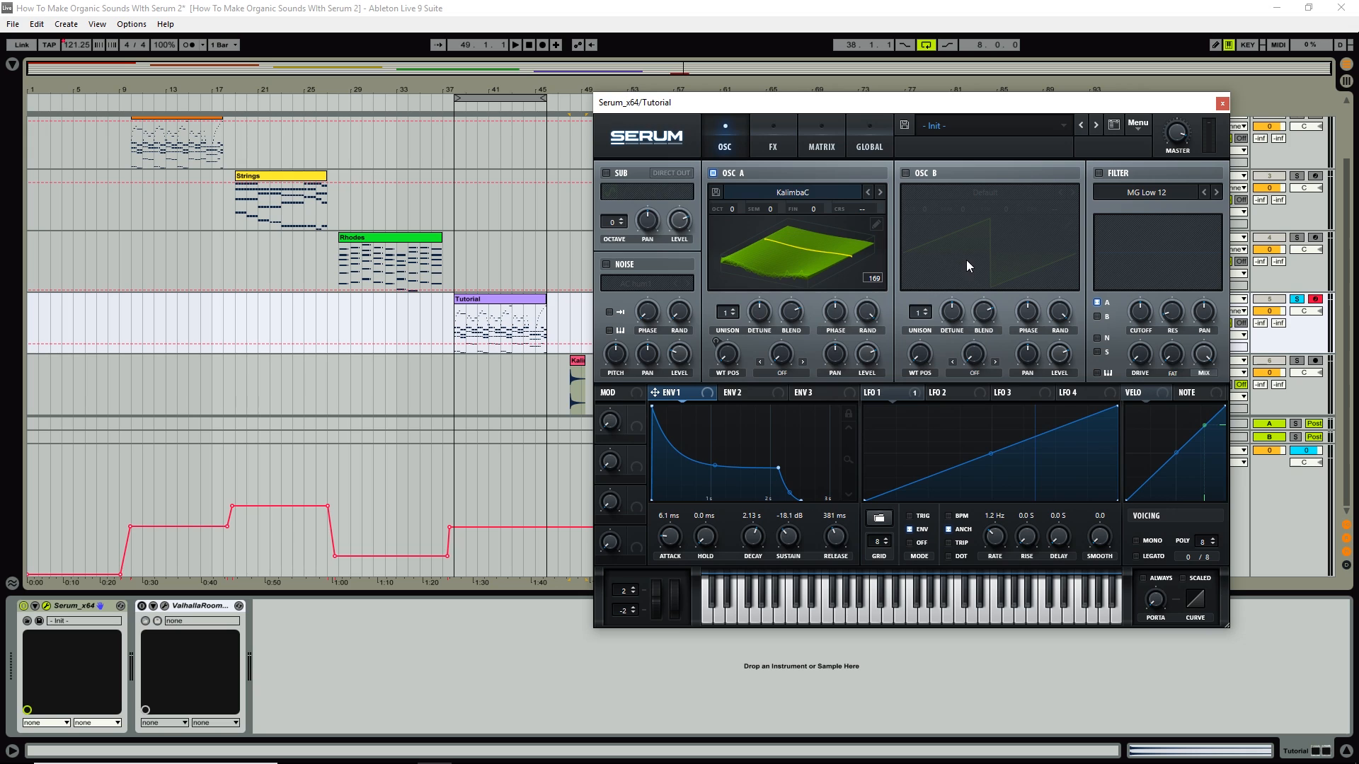
Enable the noise oscillator with User > KalimbaC, one-shot and keytracked, and mute Osc A.
click(607, 264)
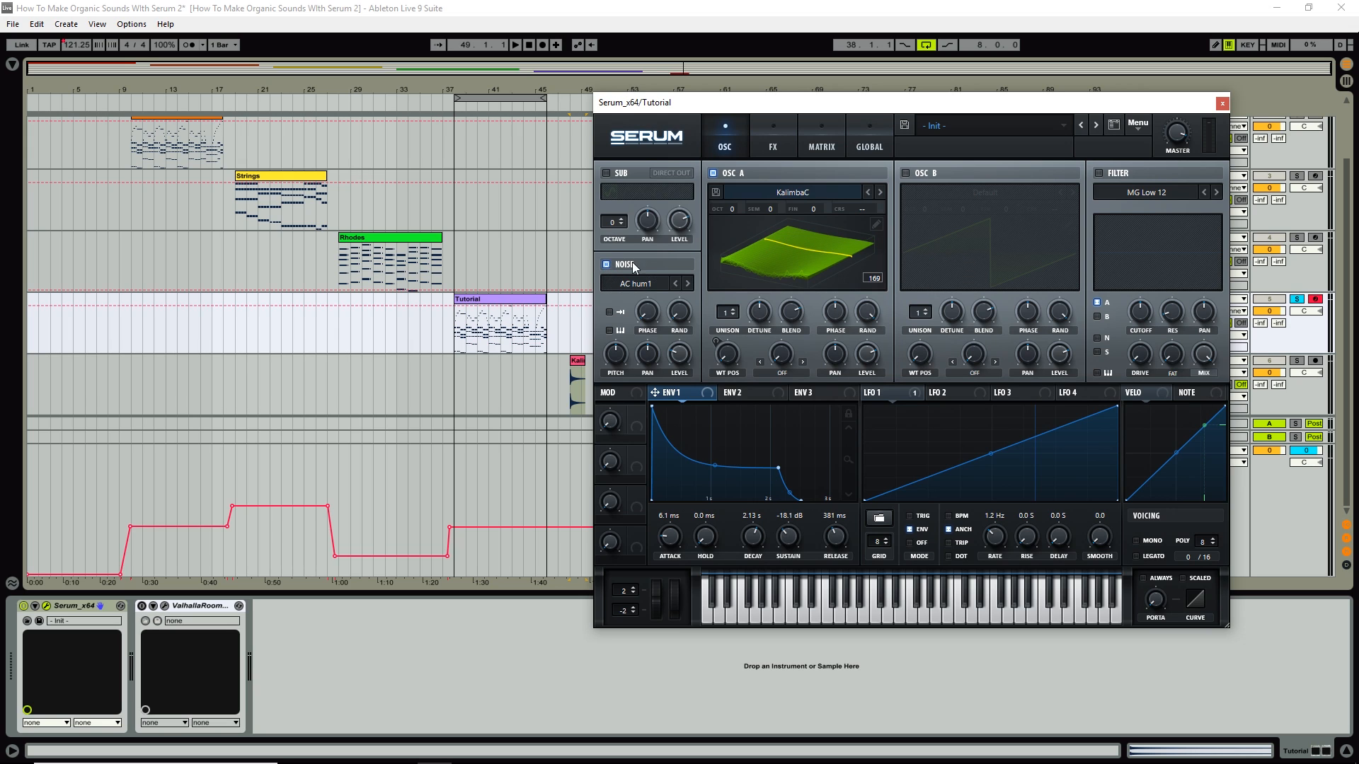
click(635, 283)
mouse_move(662, 418)
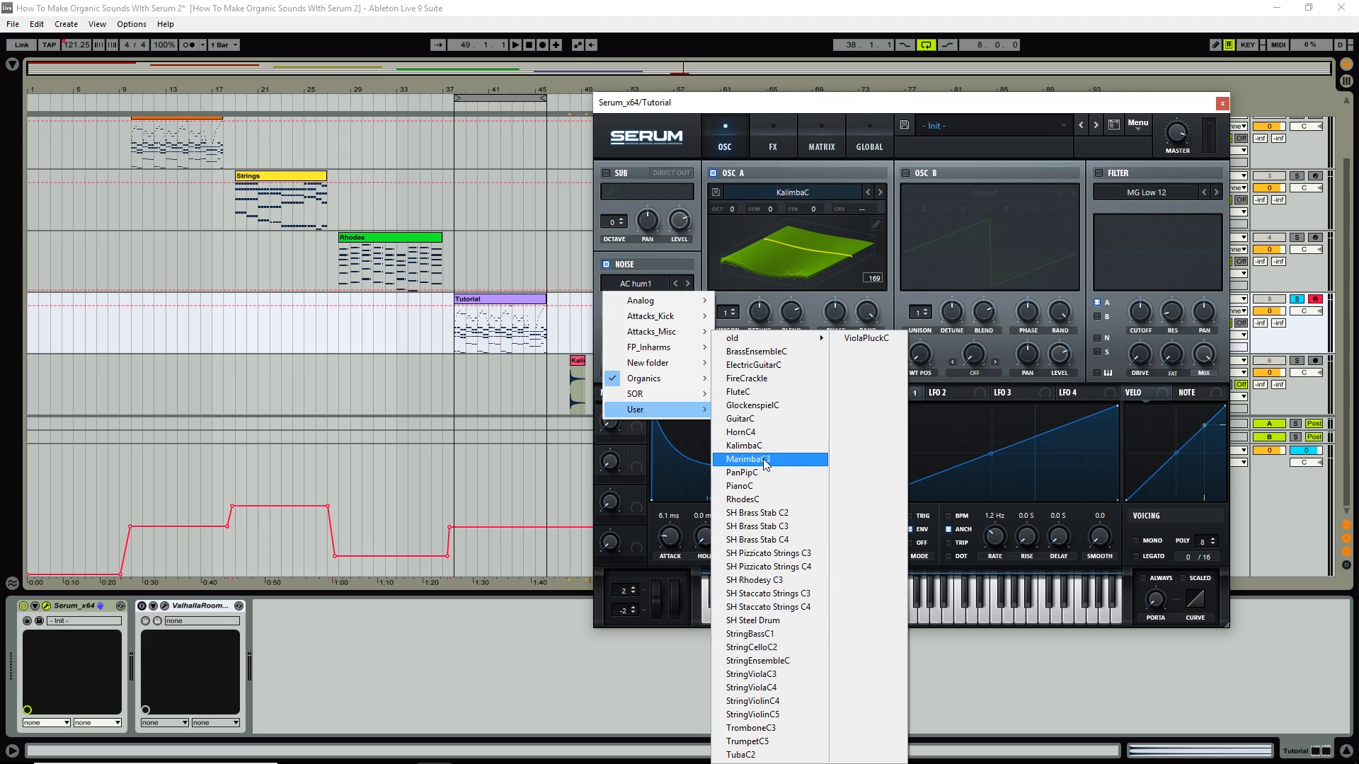
click(742, 445)
click(713, 172)
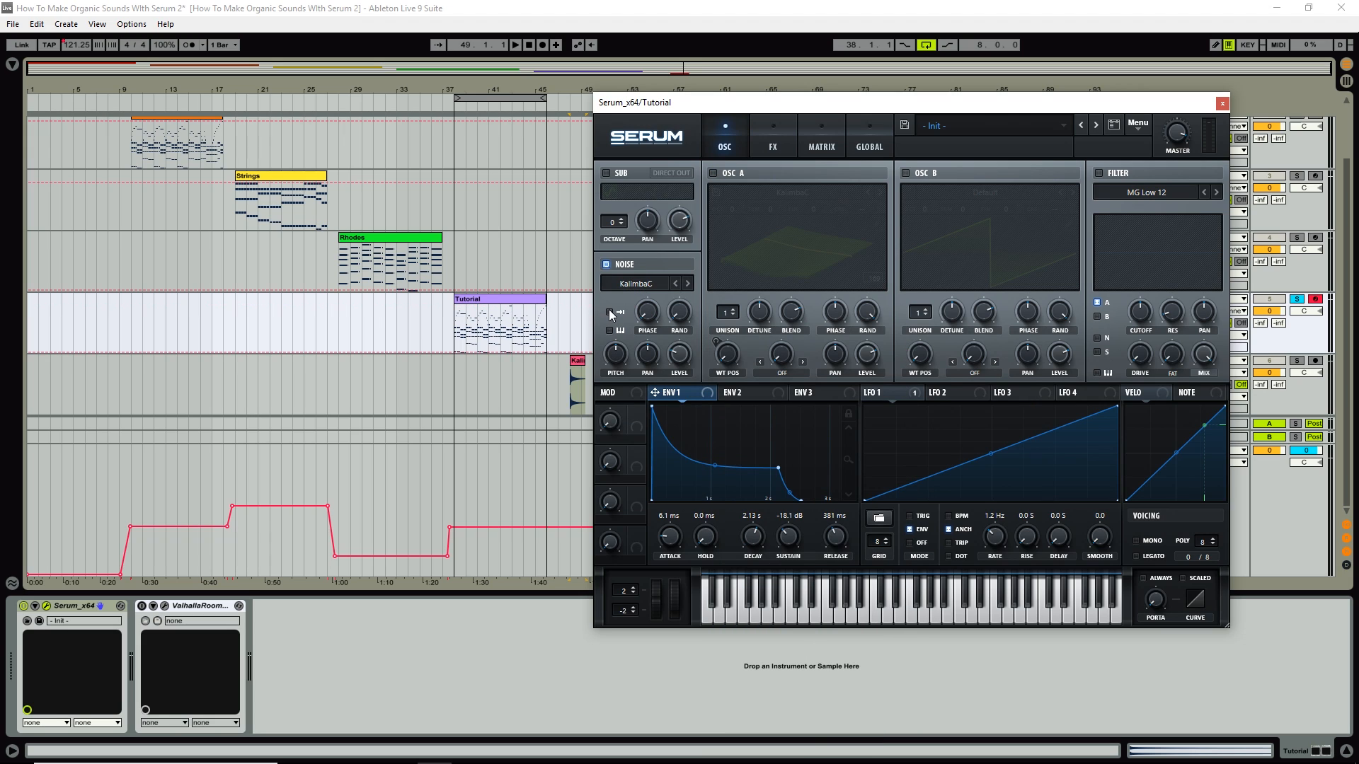
click(610, 313)
click(609, 331)
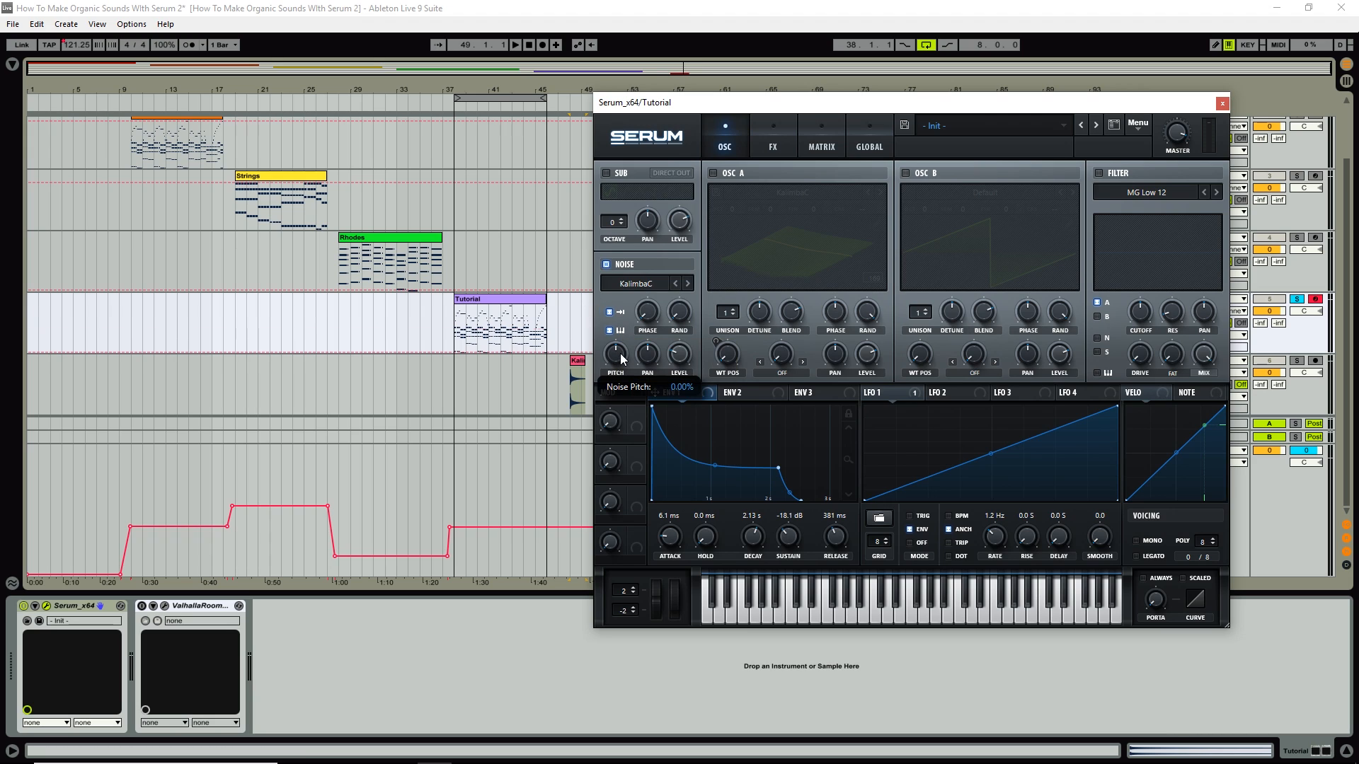
Raise the noise pitch to 12% and its level, playing a scale to hear the layer.
drag(621, 354, 621, 342)
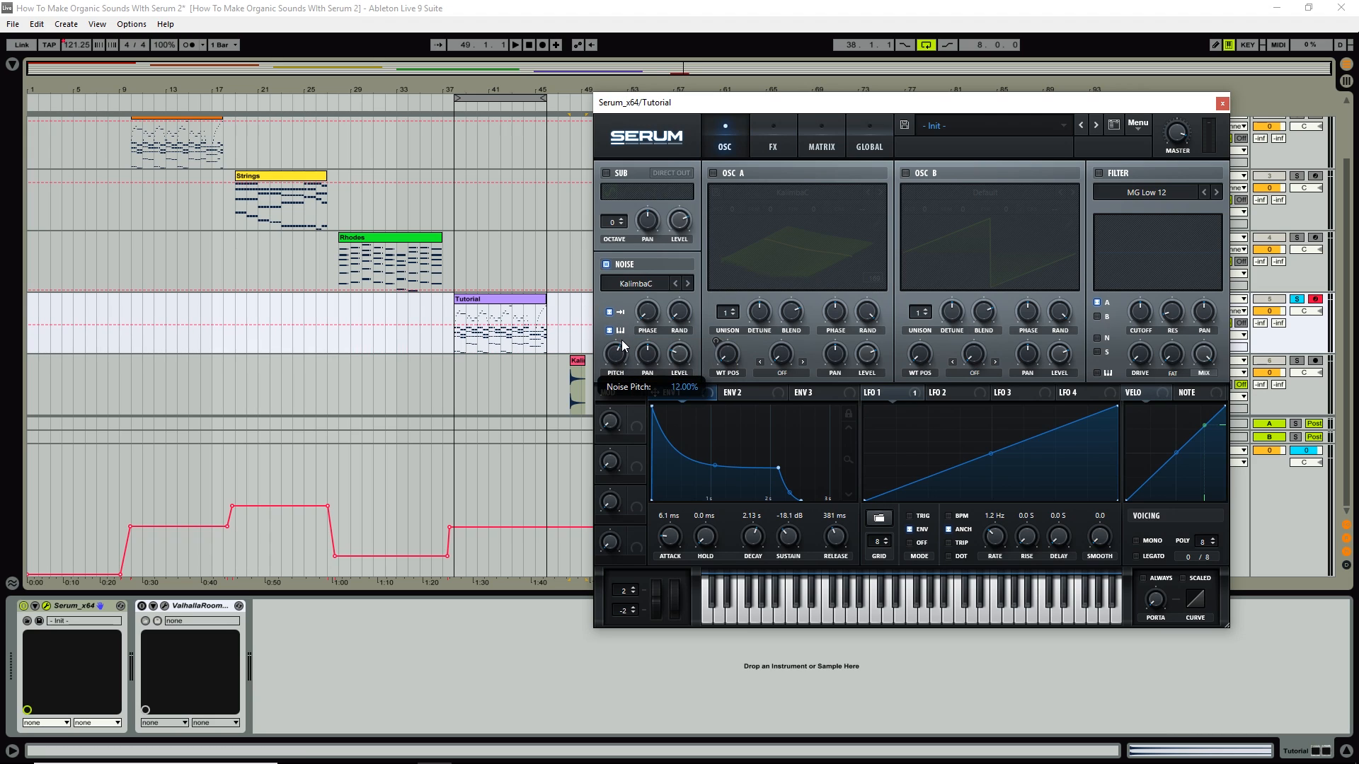
key(a)
key(s)
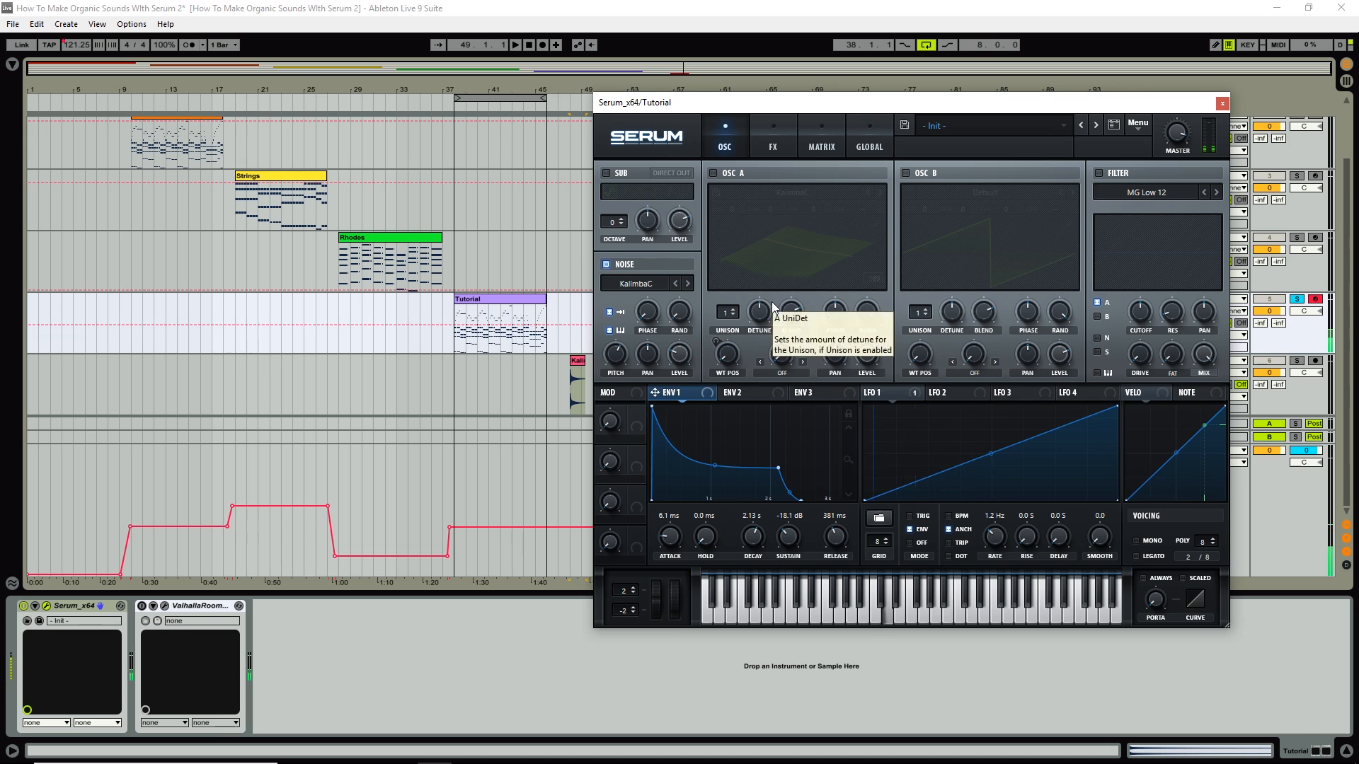
drag(680, 355, 699, 294)
key(a)
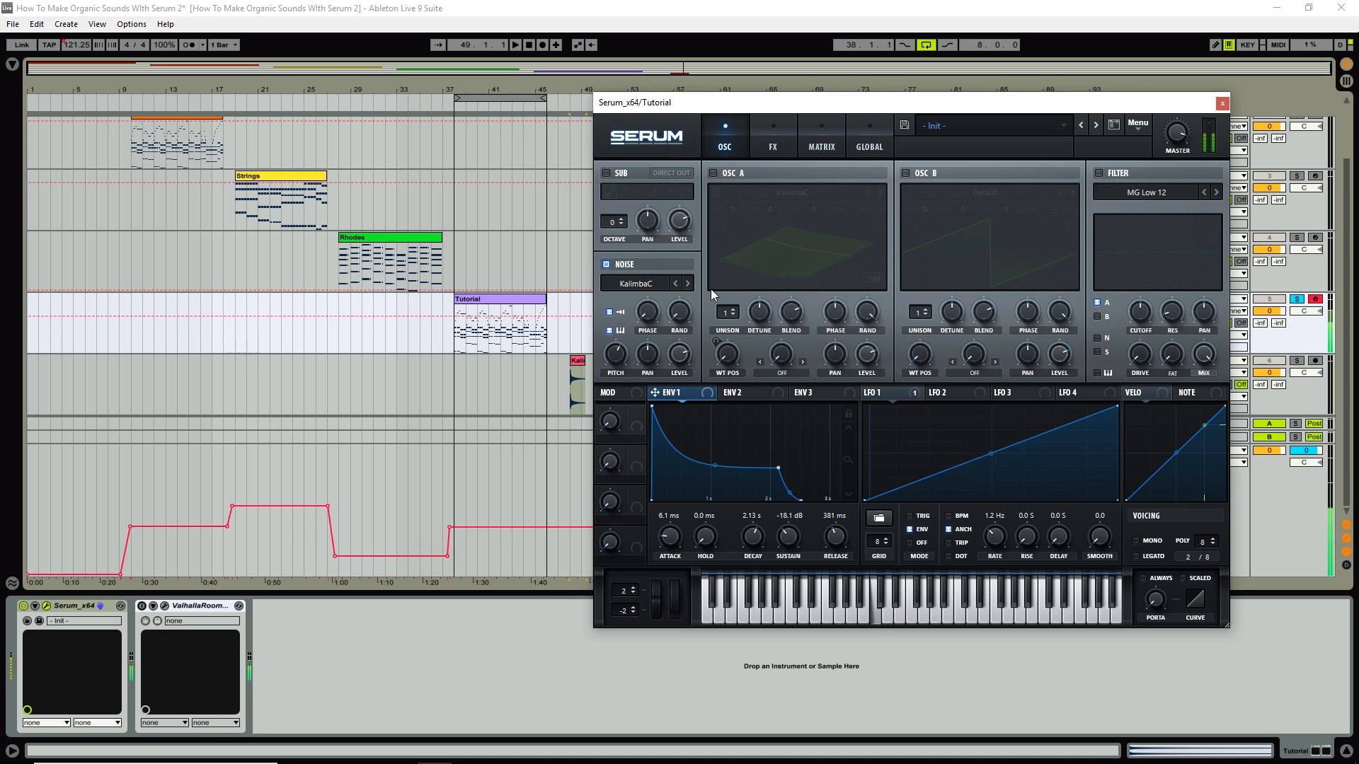
key(s)
key(d)
key(f)
key(g)
key(h)
key(j)
key(k)
key(l)
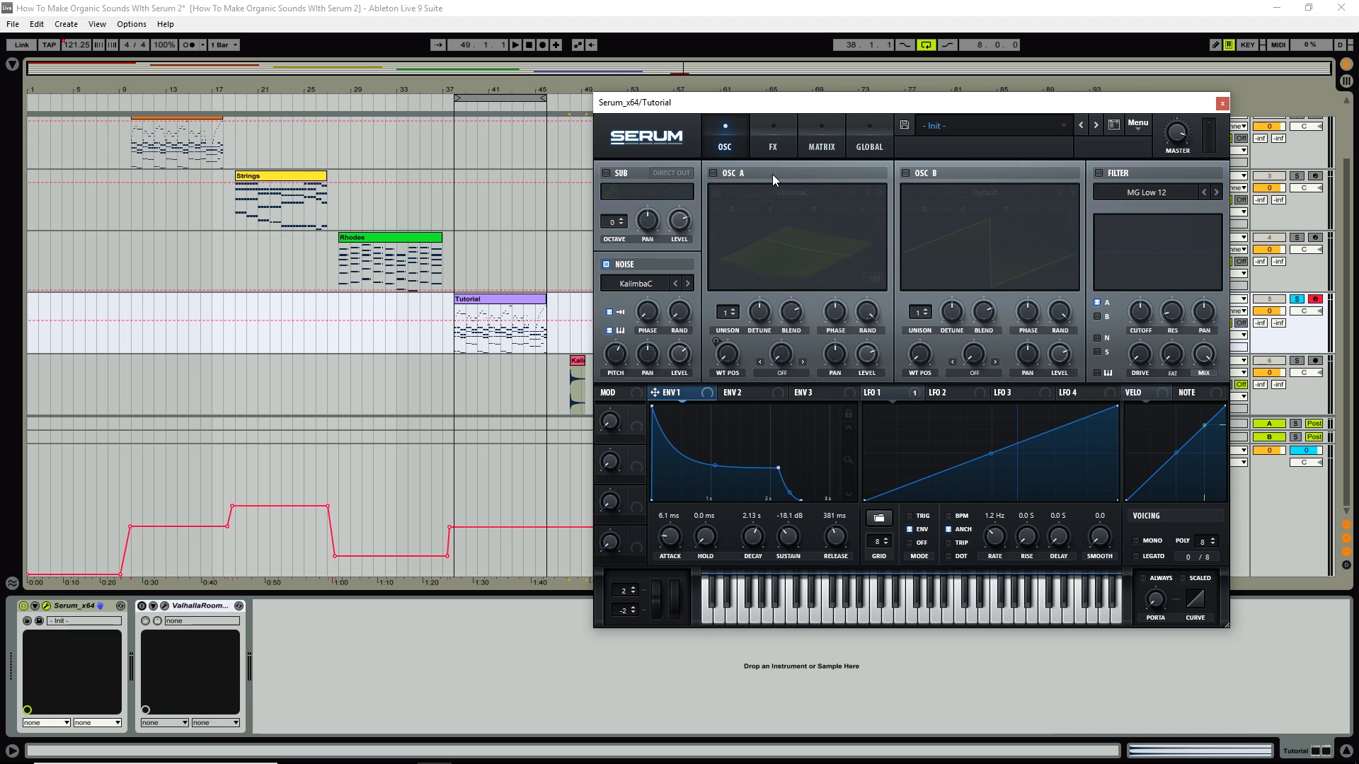
Turn Osc A back on and play notes to hear it with the noise layer.
click(713, 173)
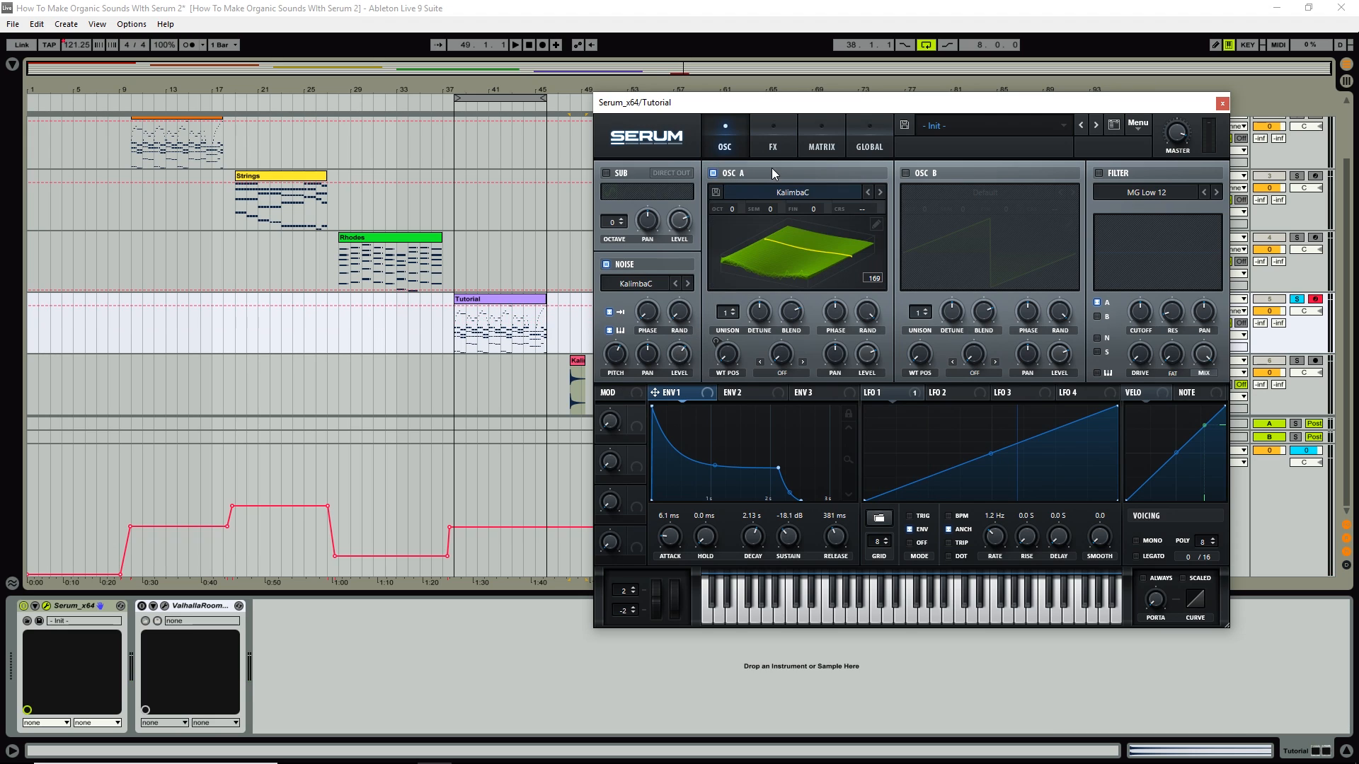
key(a)
key(j)
key(f)
key(s)
key(j)
key(h)
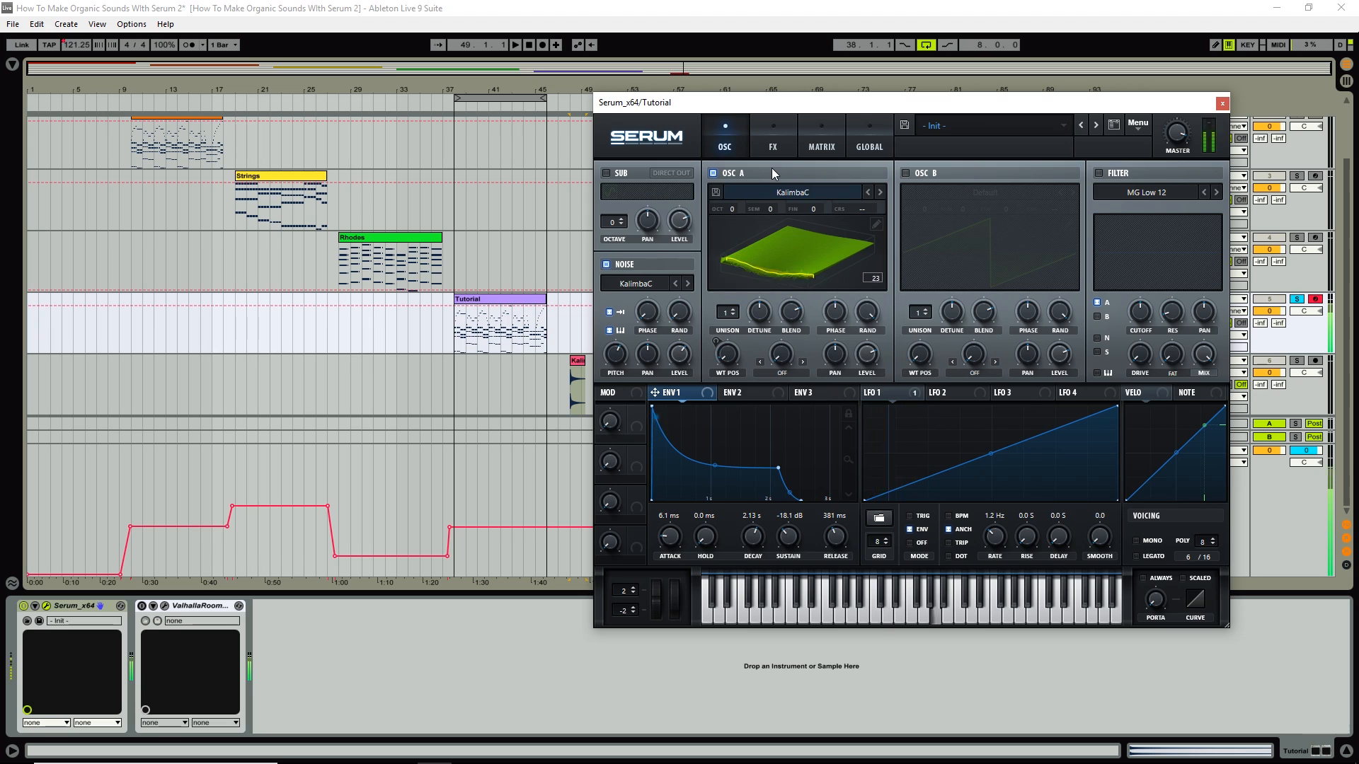
key(d)
key(a)
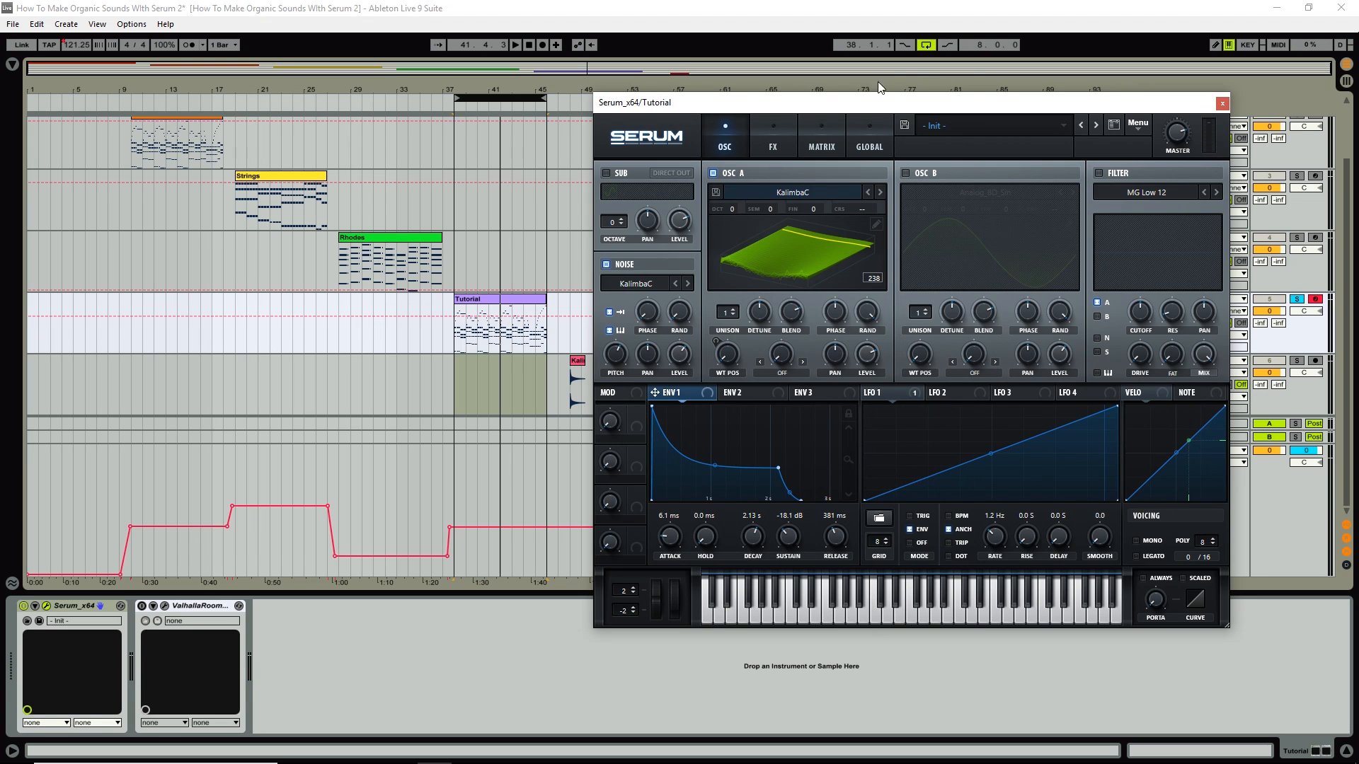
Enable Osc B and load the User > KalimbaC wavetable into it.
click(905, 174)
click(989, 193)
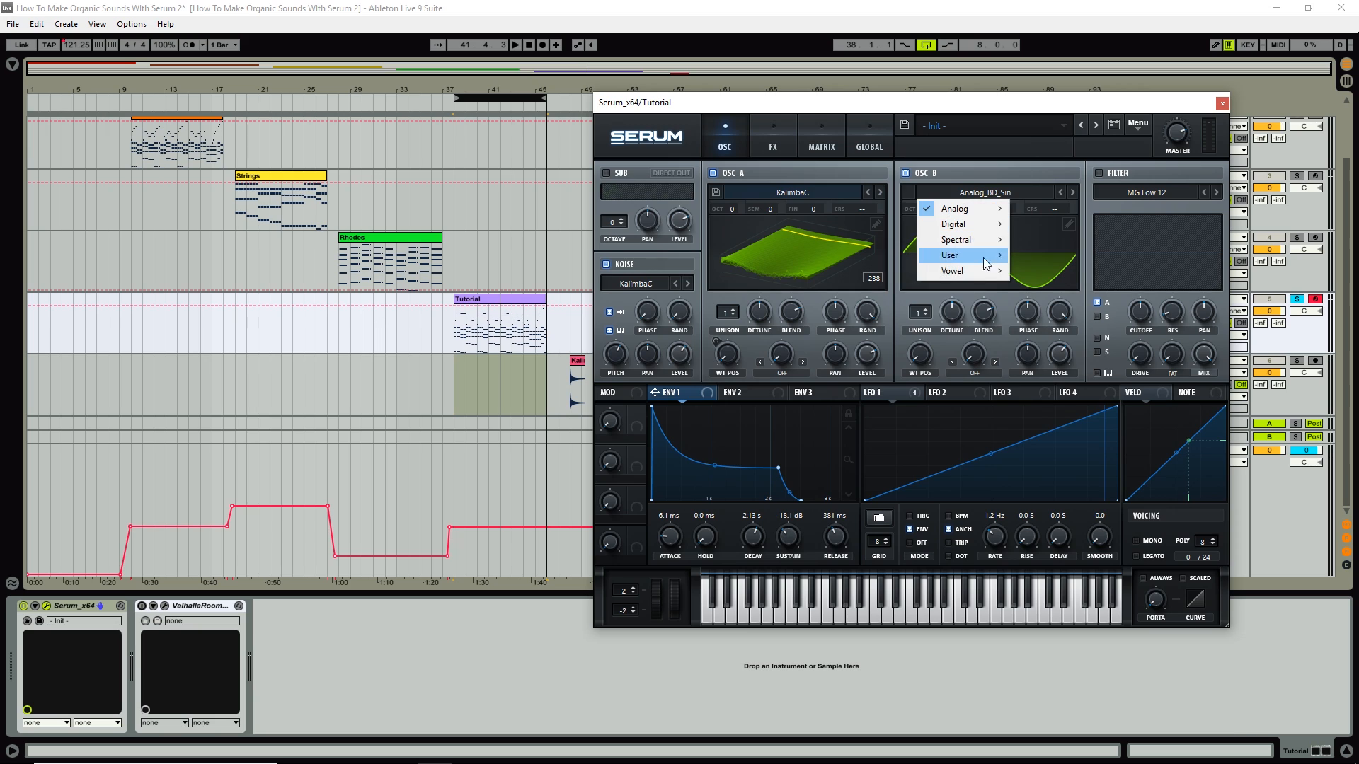
mouse_move(977, 259)
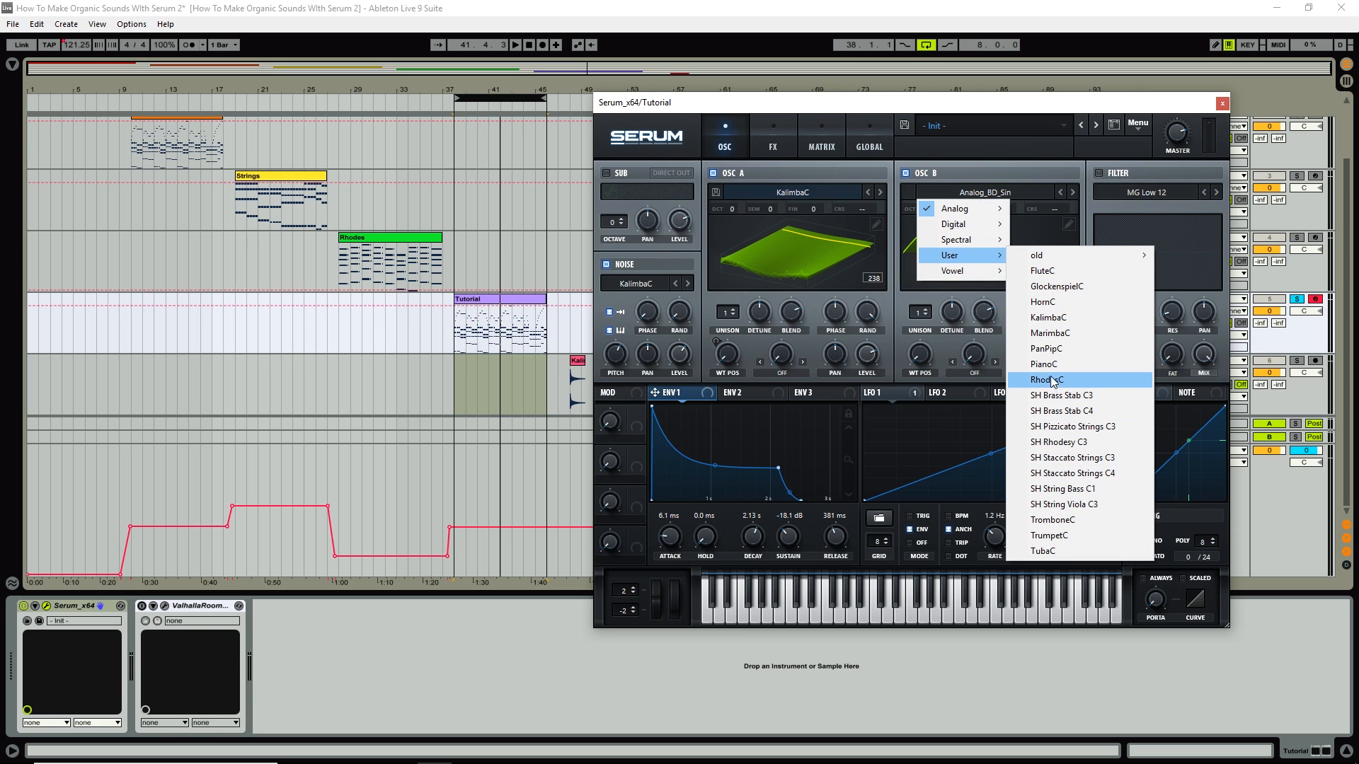
click(1052, 317)
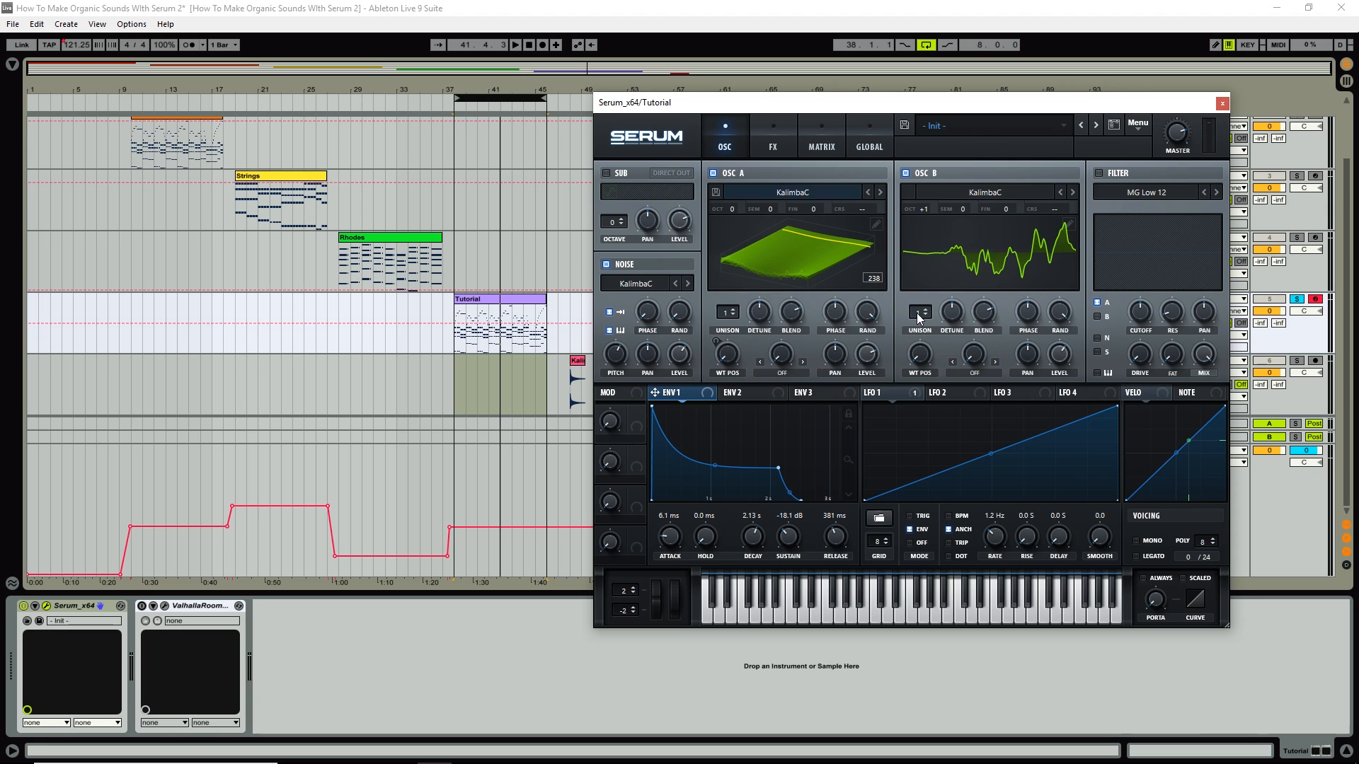
Give Osc B 7 unison voices at 59% level, modulate its wavetable position with LFO 1, and play.
drag(917, 317, 949, 311)
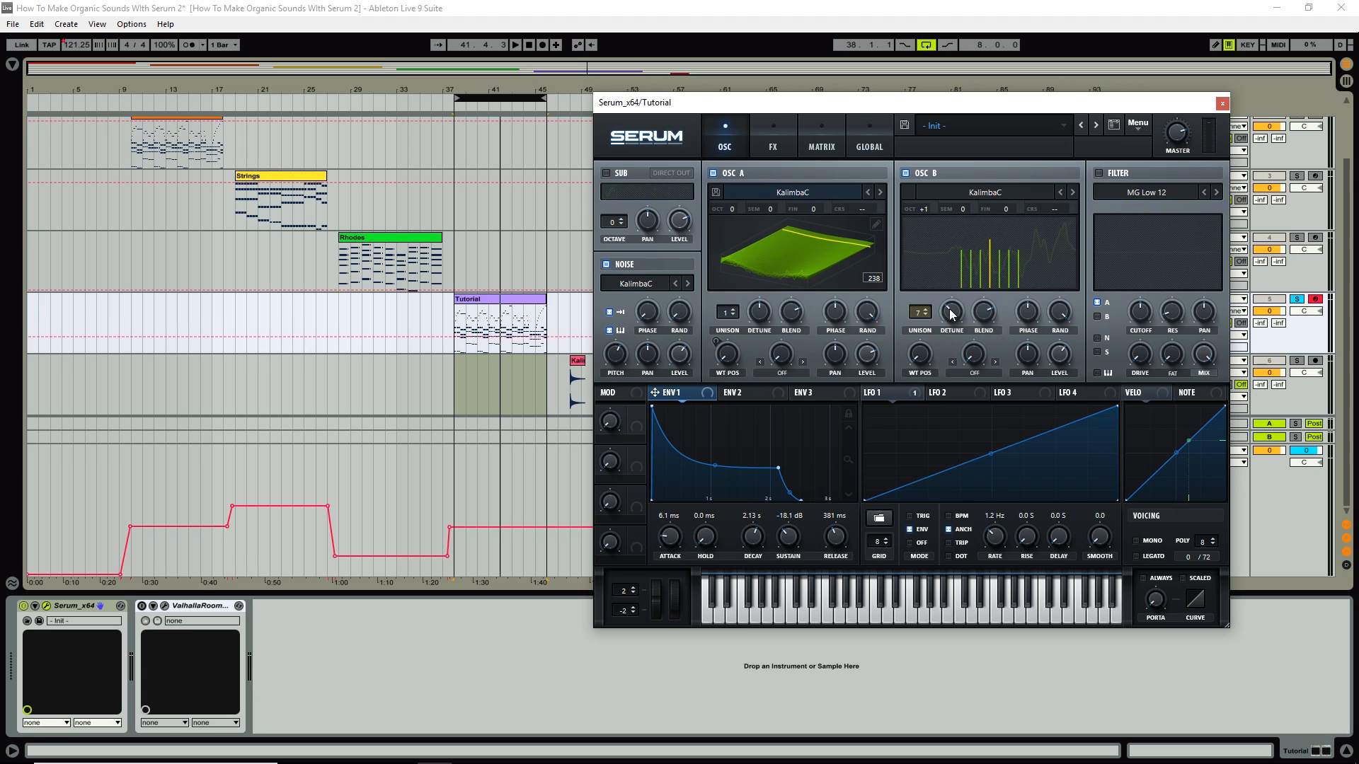
drag(1056, 355, 1057, 363)
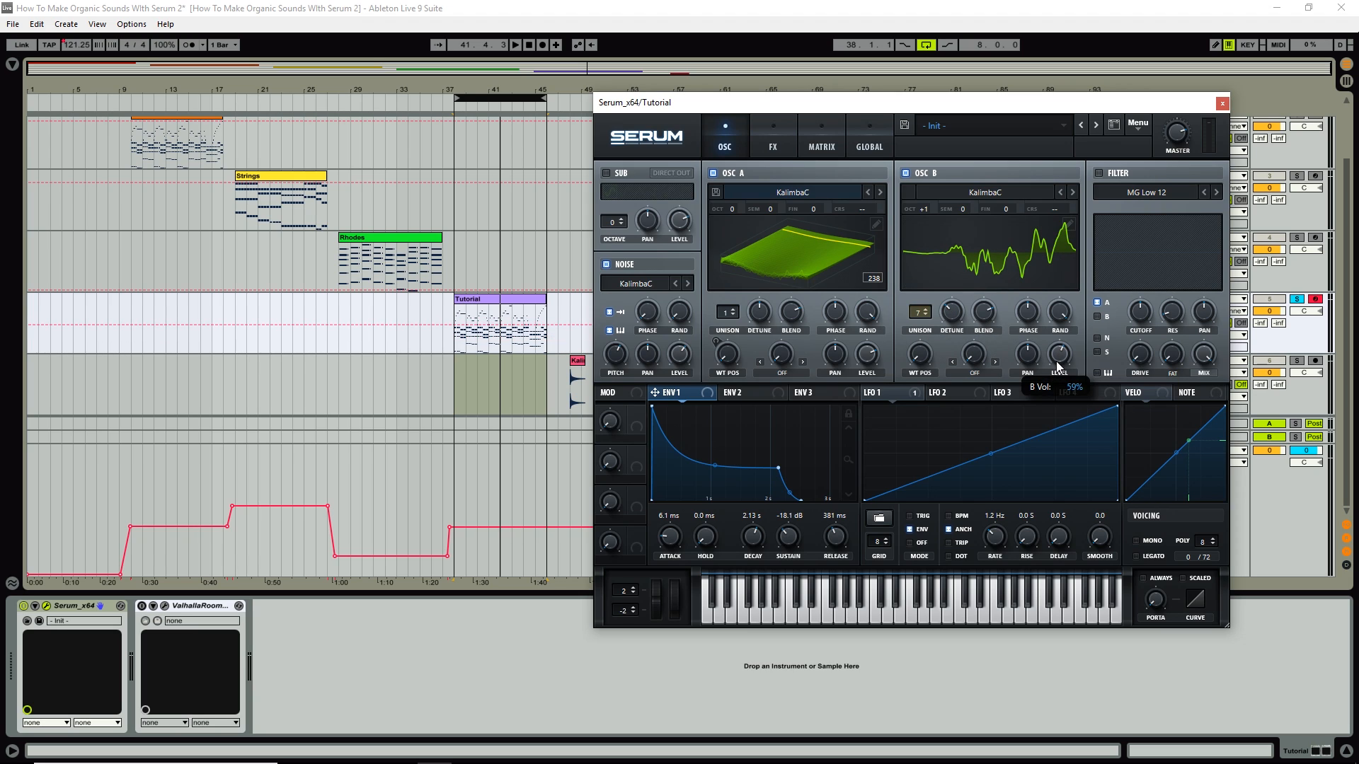
click(887, 394)
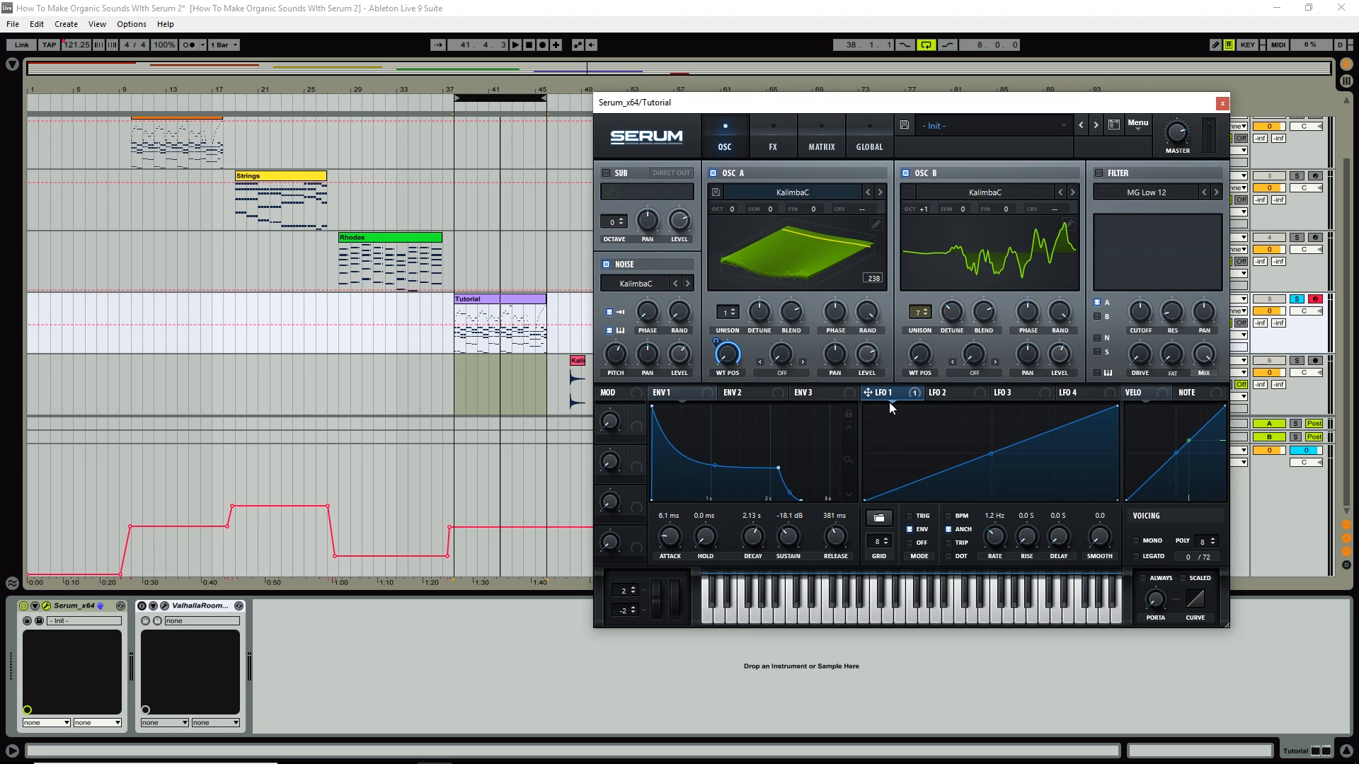
drag(867, 394, 922, 360)
mouse_move(1179, 145)
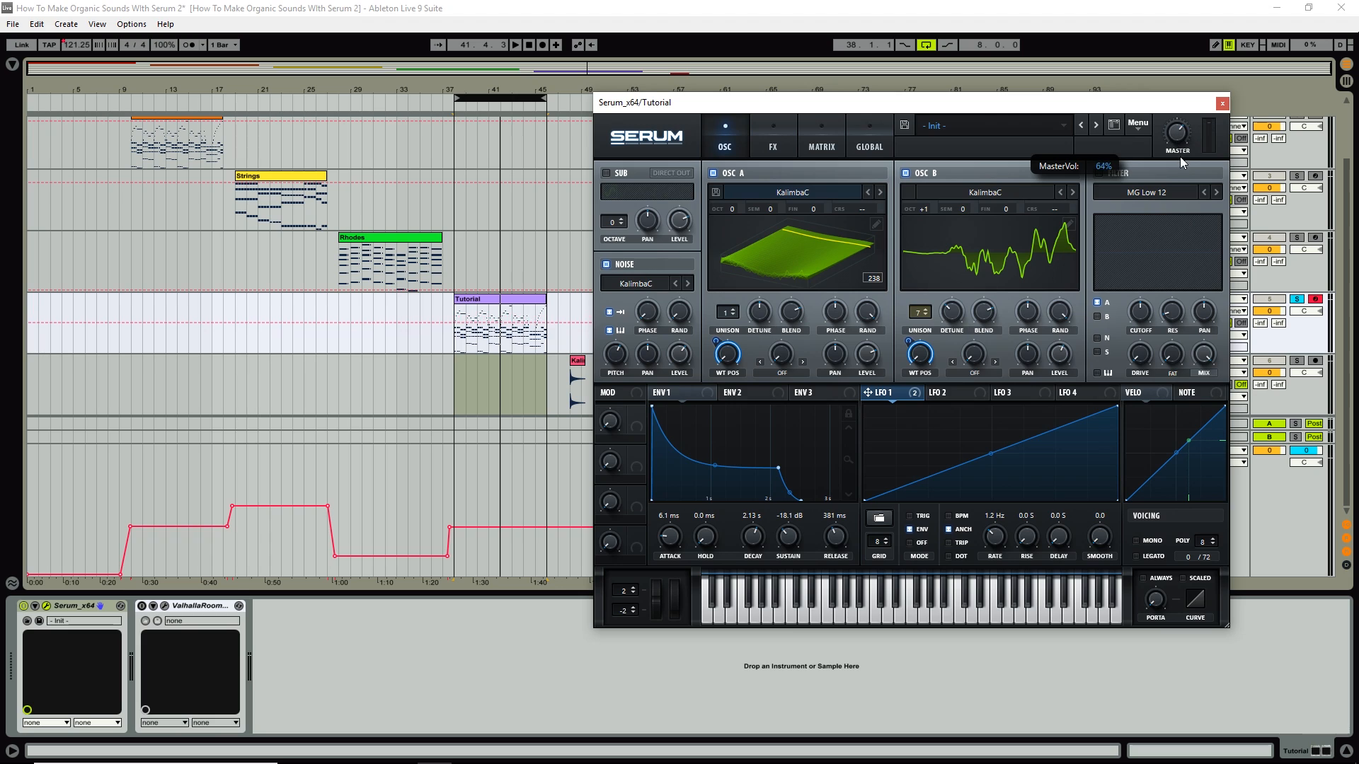
click(998, 282)
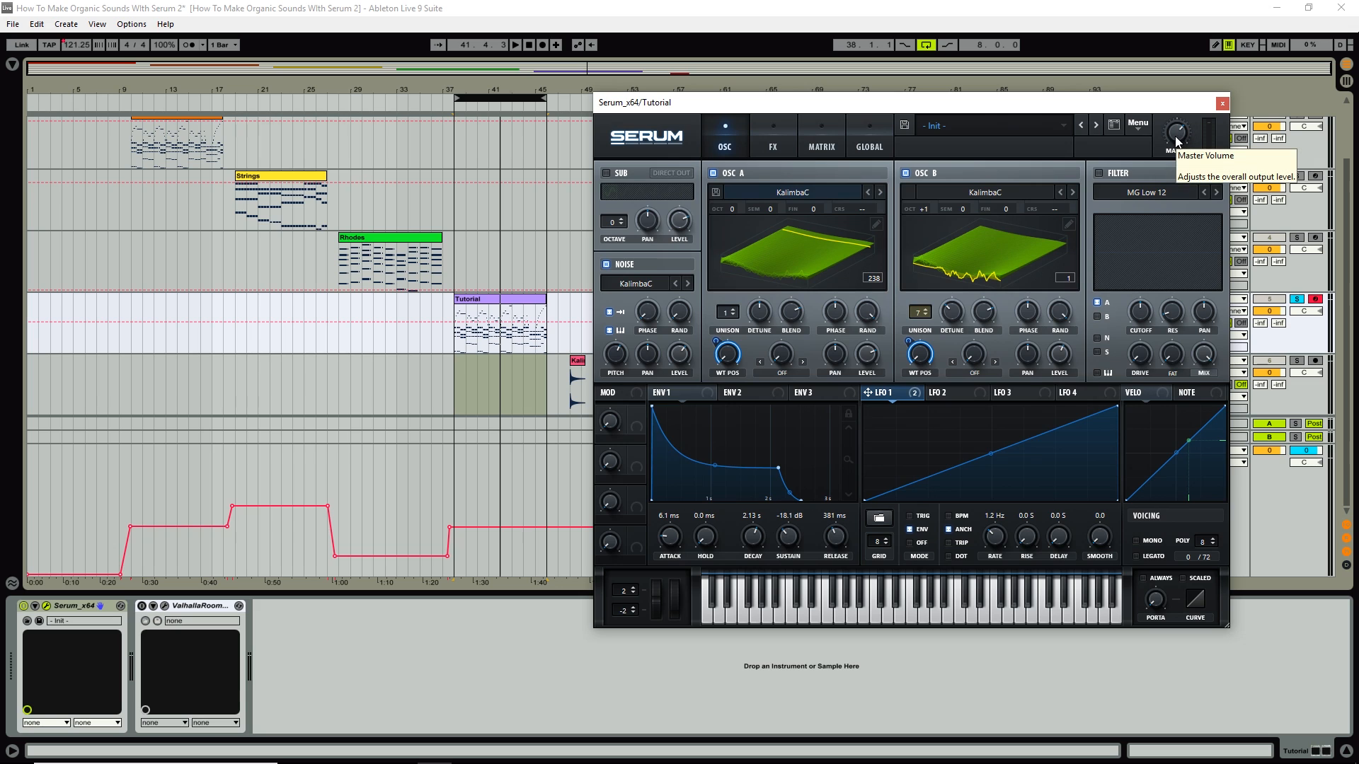
key(space)
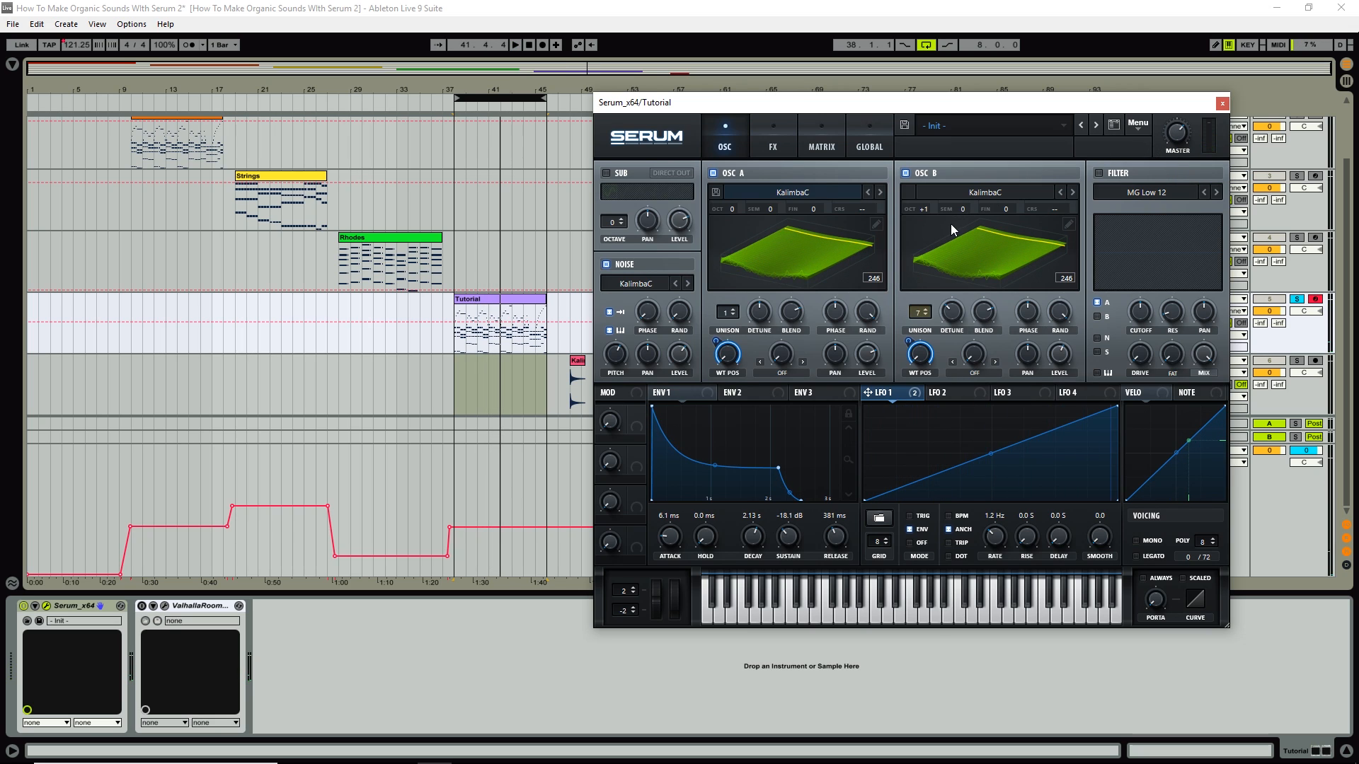
Compare the loop with and without the KalimbaC noise layer, leave it on, and show Serum's FX page.
click(606, 264)
click(605, 265)
key(space)
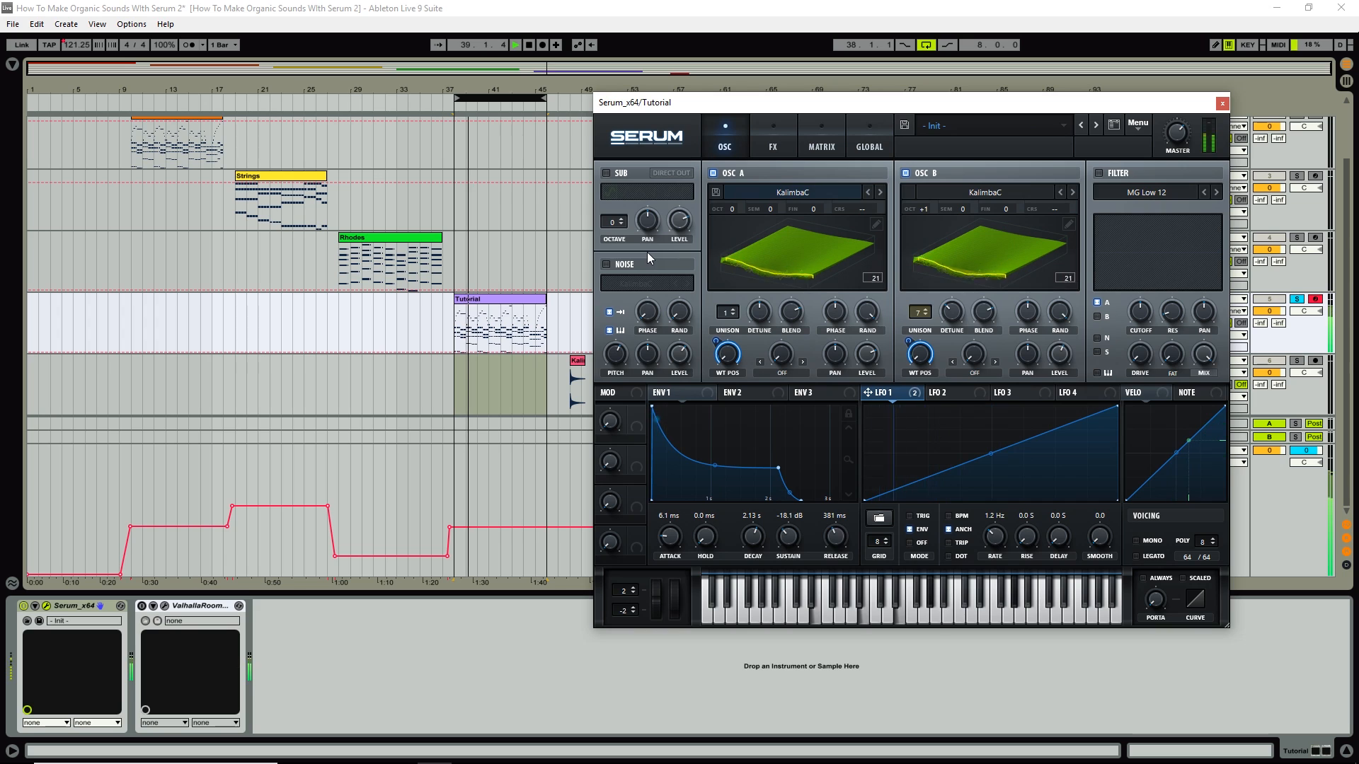
key(space)
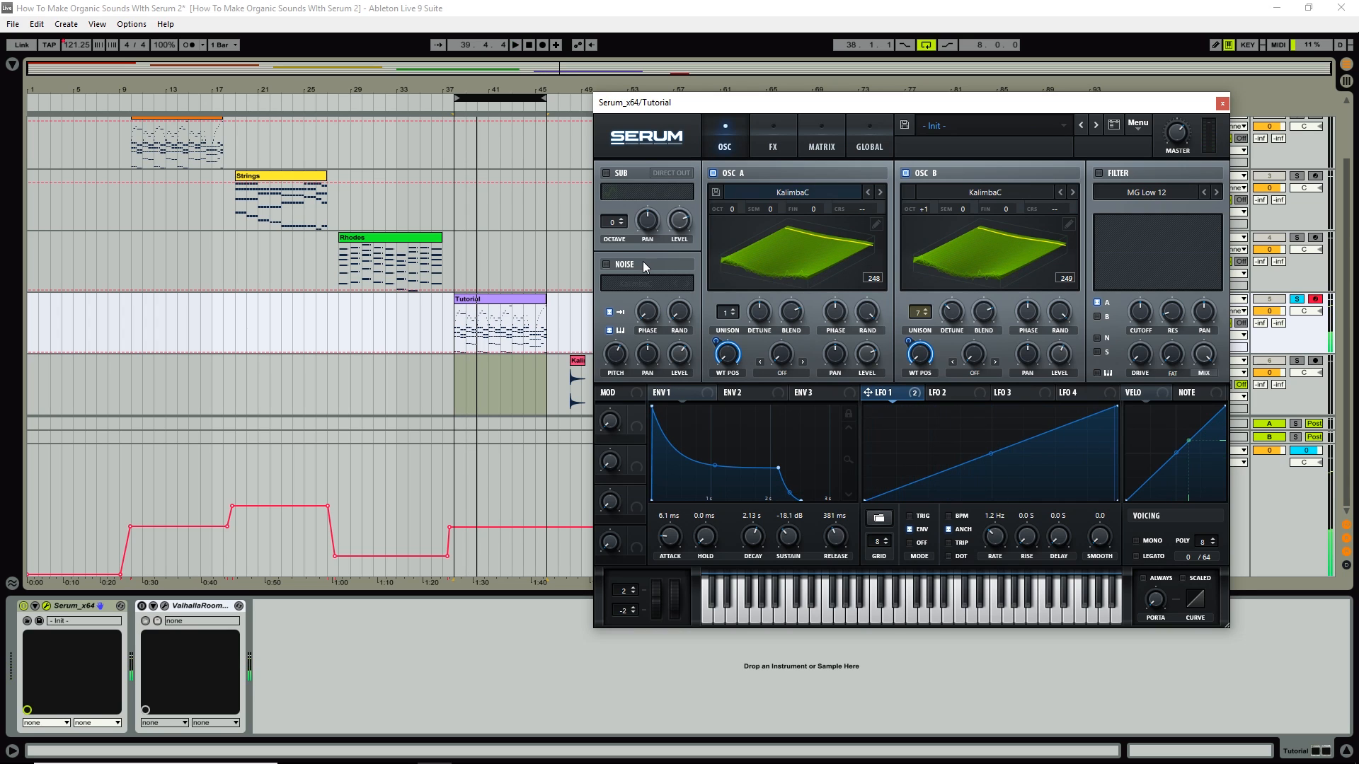
click(606, 264)
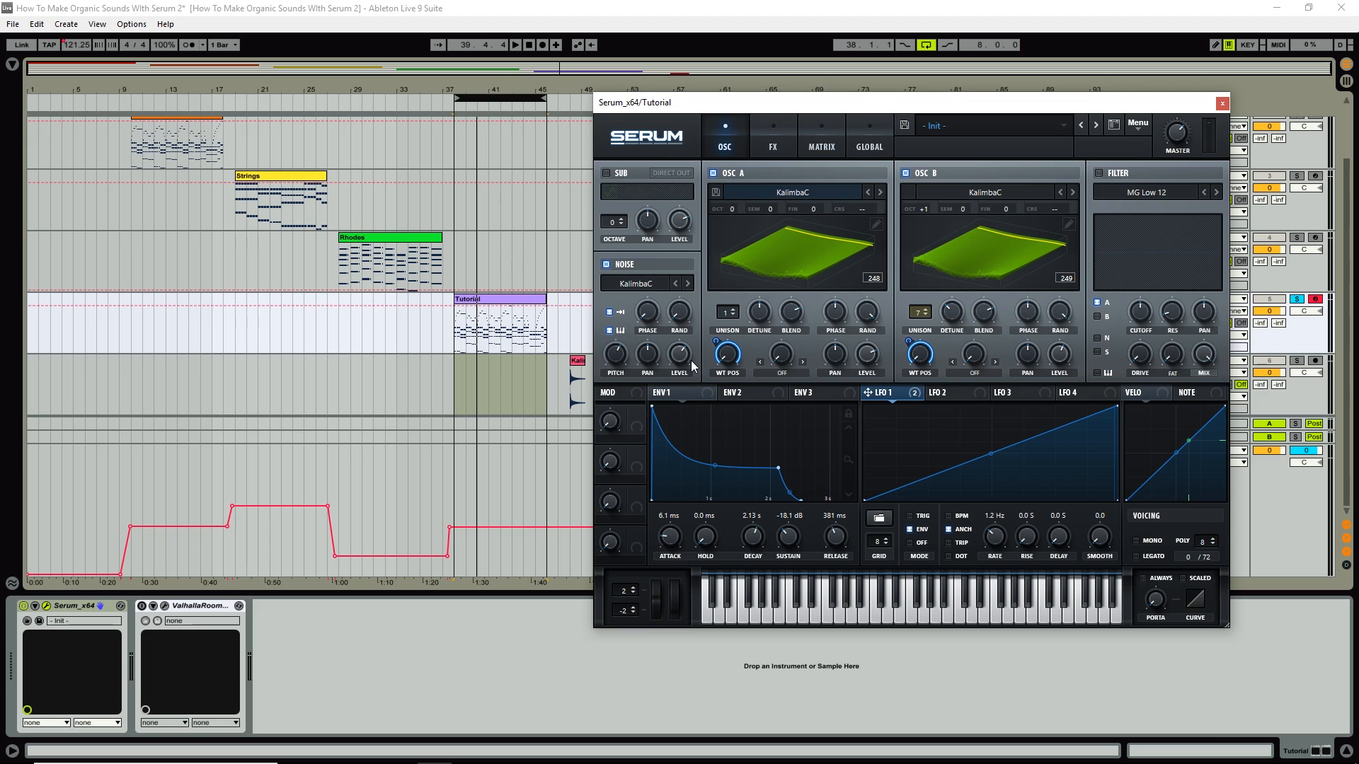
key(alt+Tab)
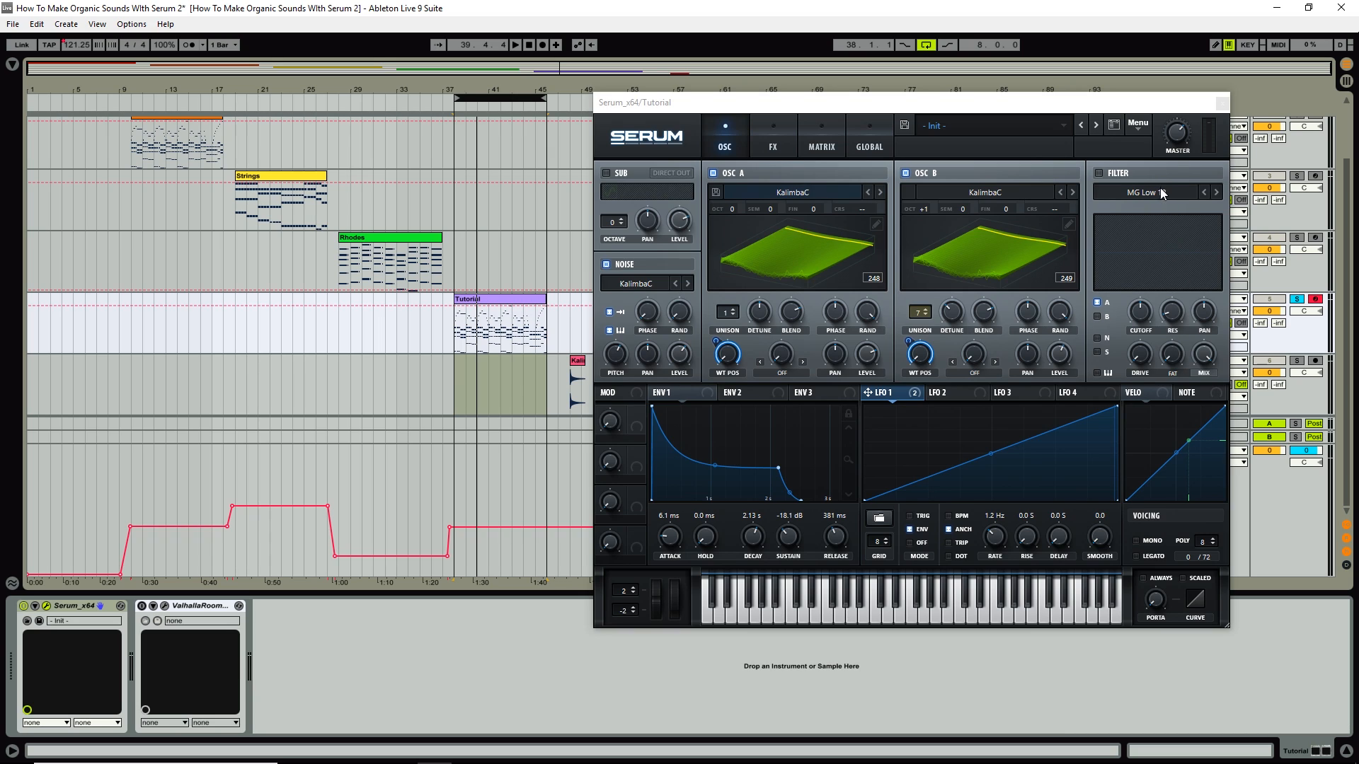
click(767, 145)
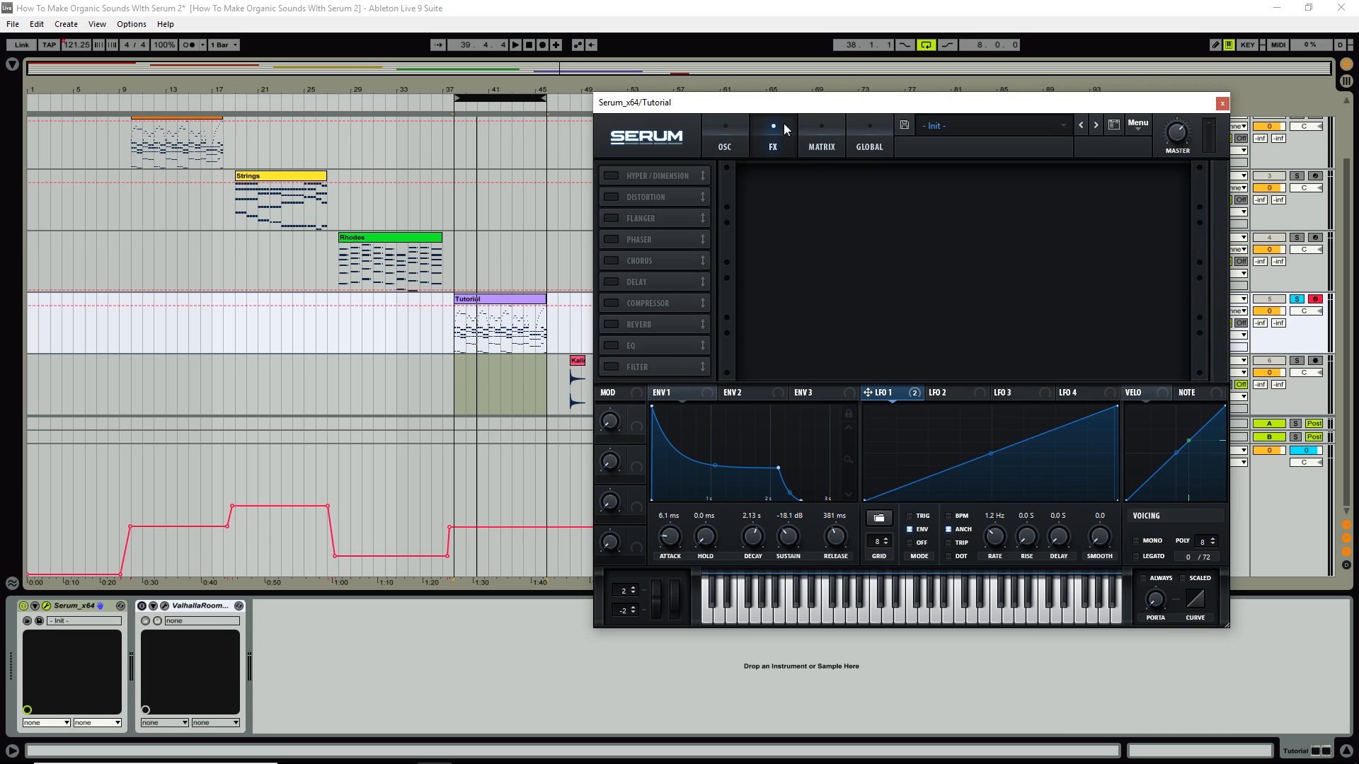
Enable Hyper/Dimension and Chorus, turning down the Hyper mix slightly and the chorus mix further.
click(610, 175)
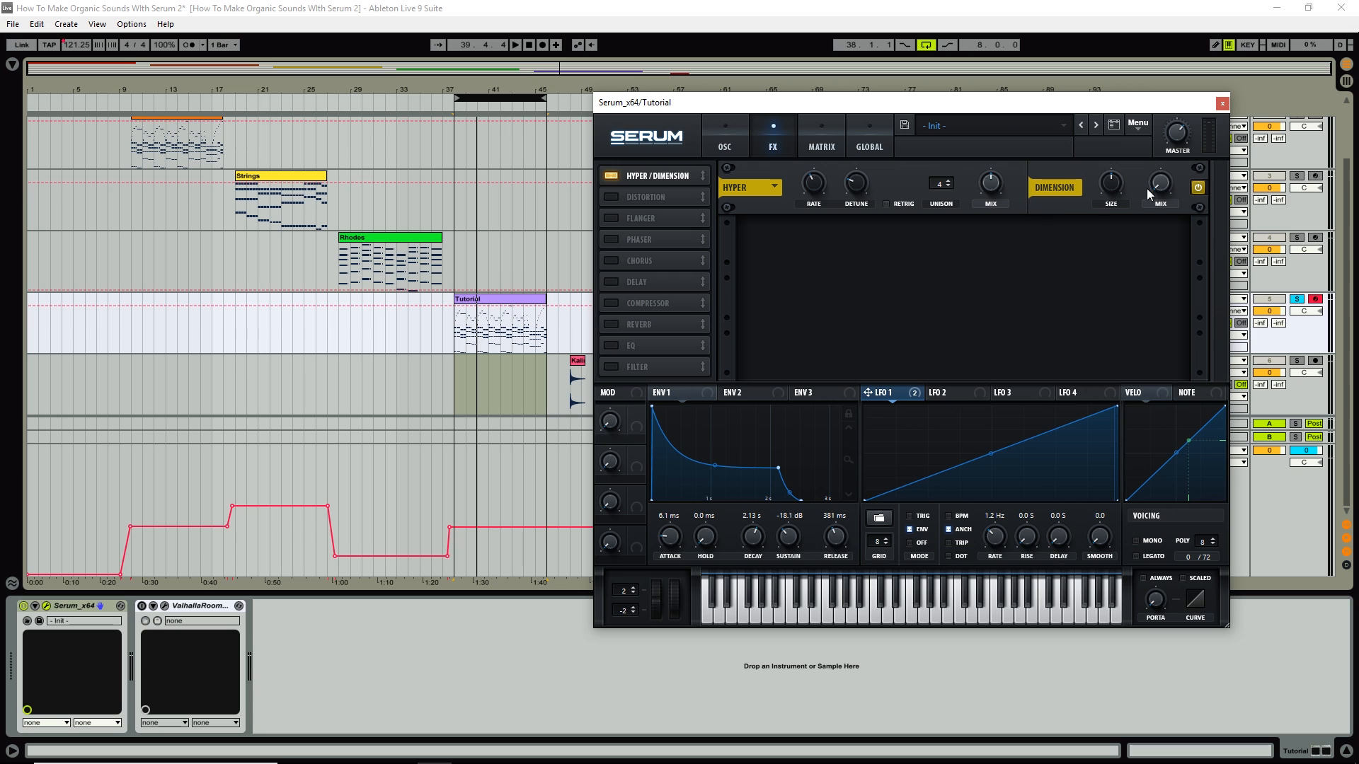
drag(994, 185, 990, 192)
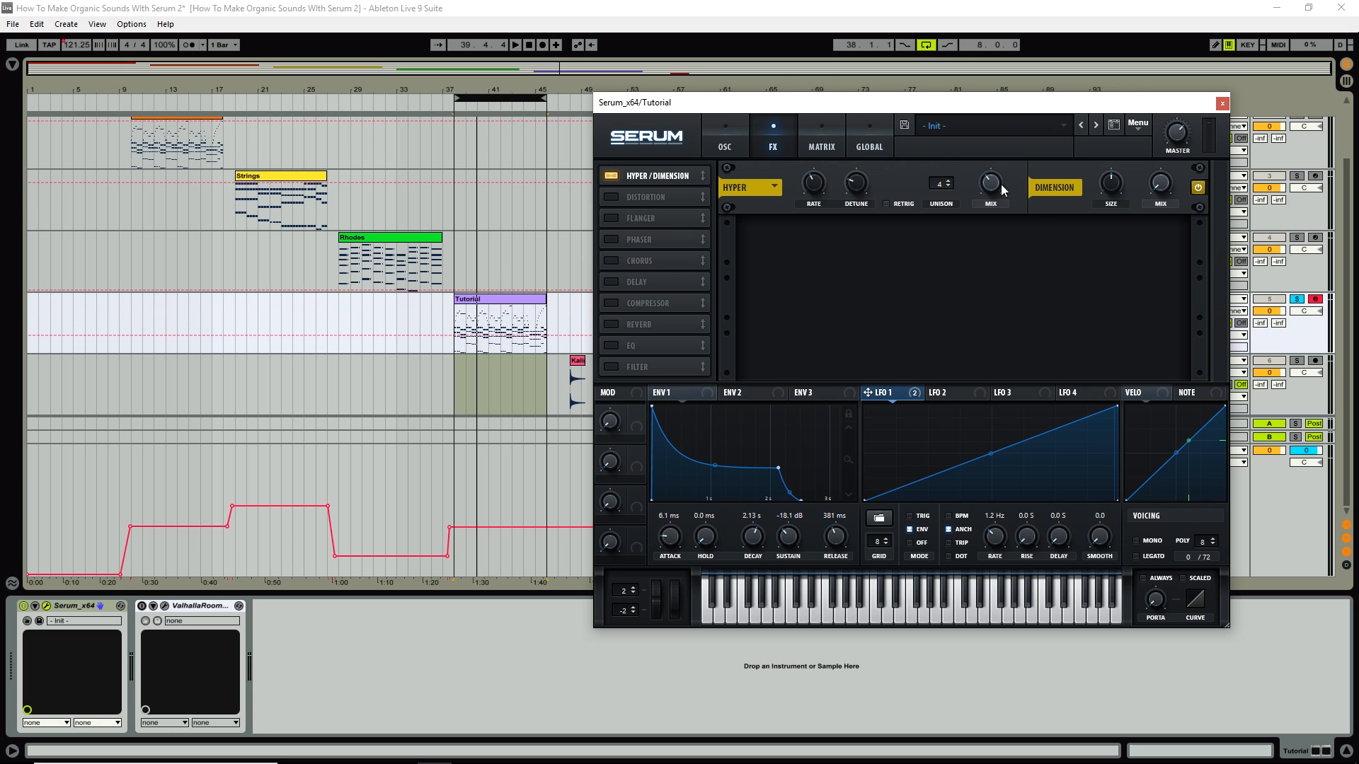
key(space)
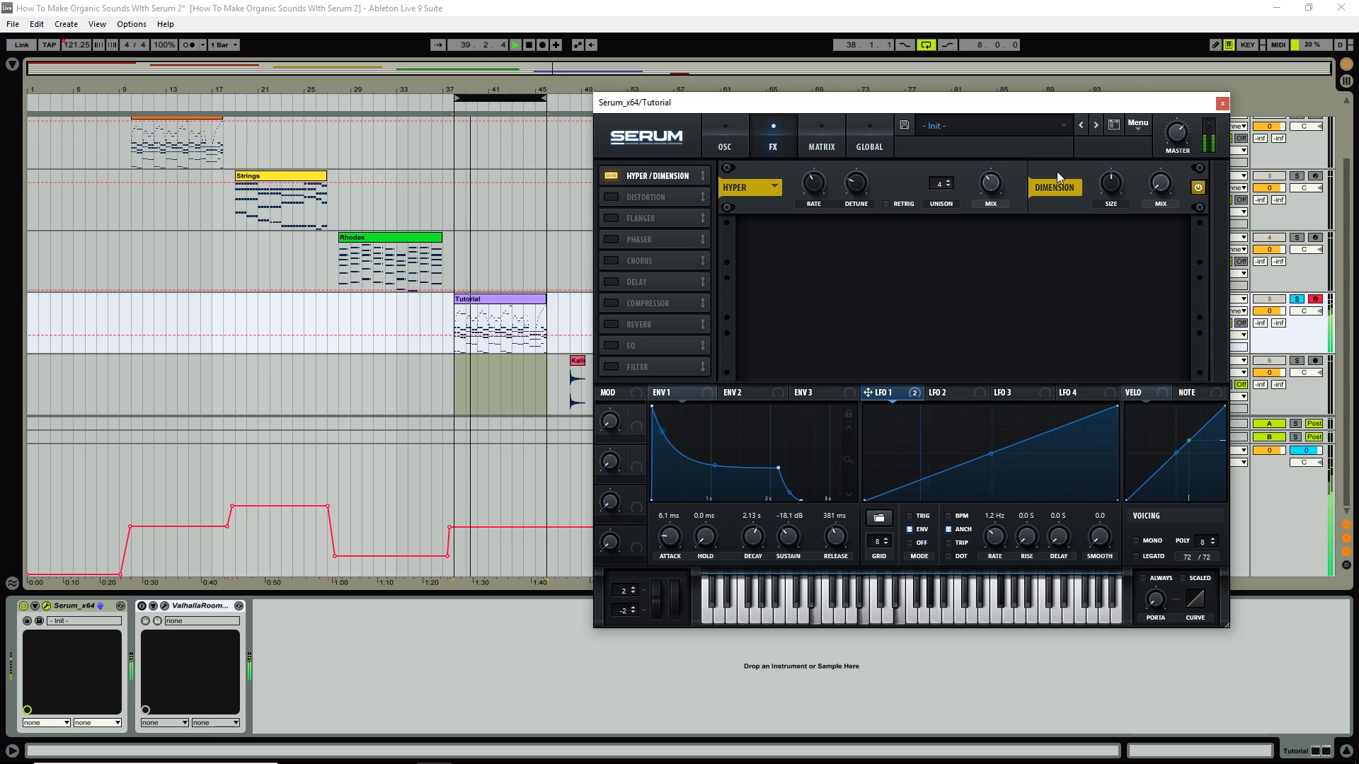
key(space)
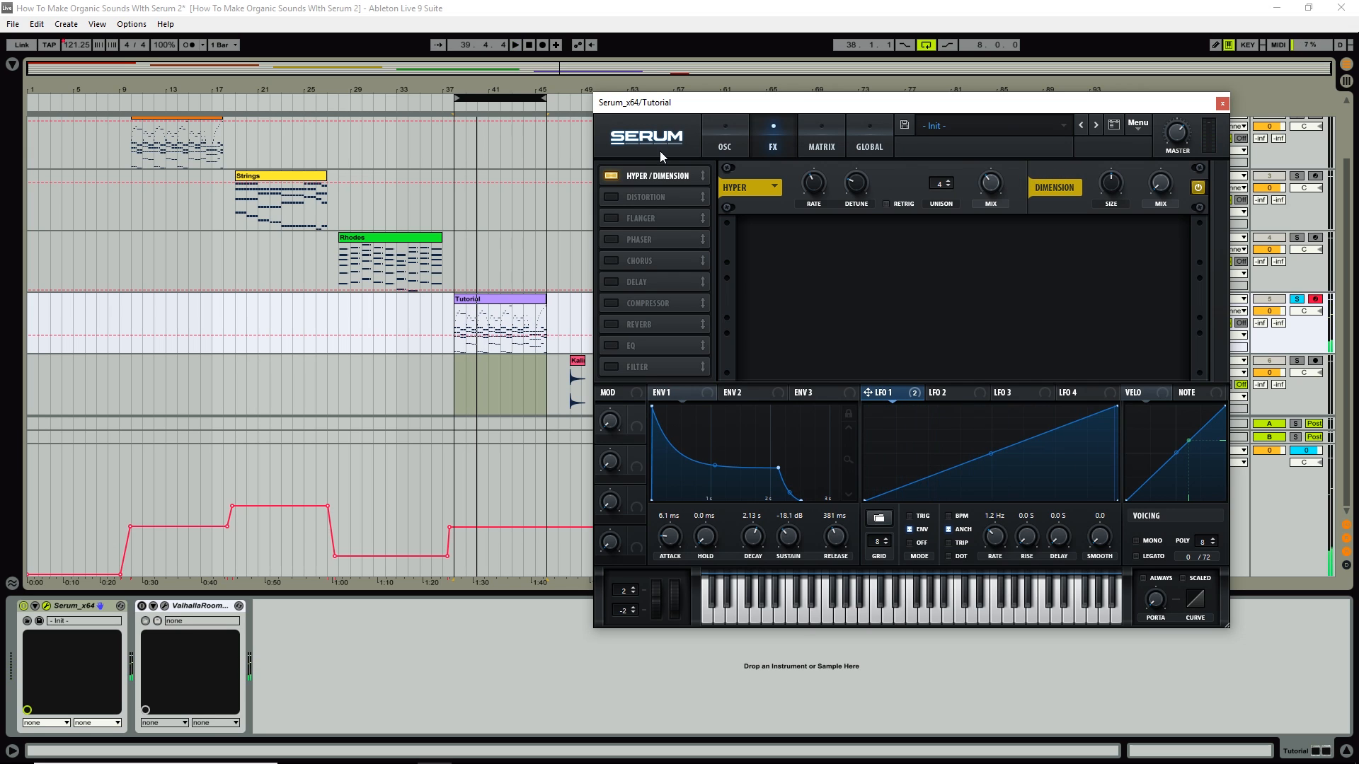
click(608, 260)
key(space)
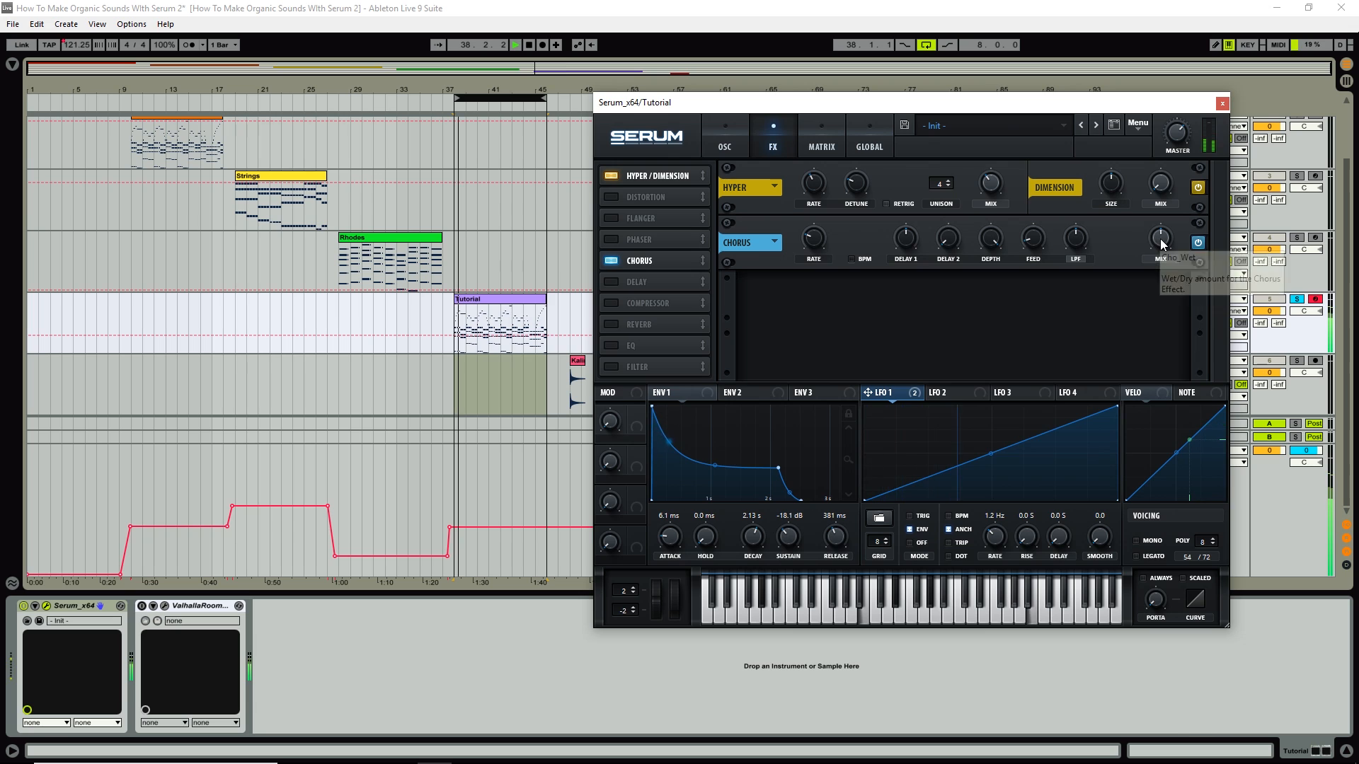
drag(1160, 239, 1161, 249)
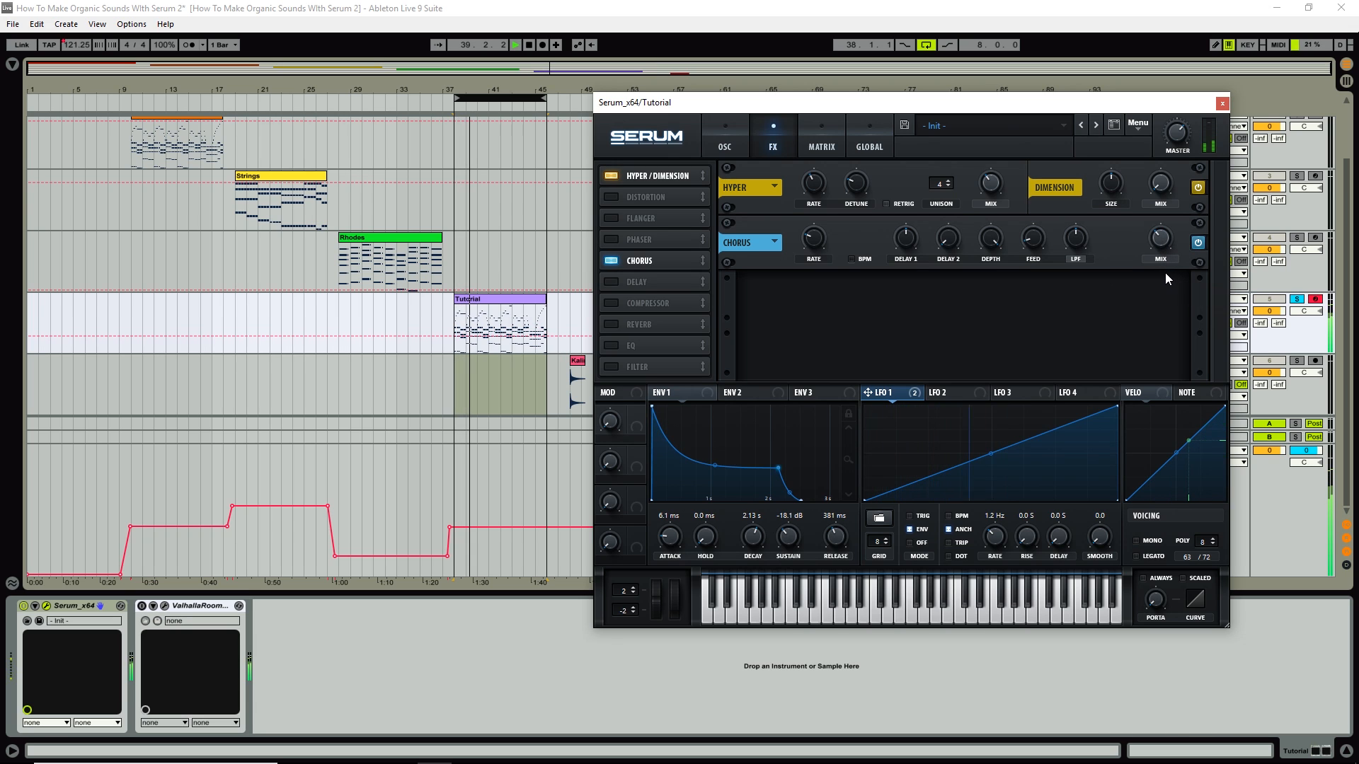
mouse_move(1162, 255)
mouse_down()
mouse_move(1171, 346)
mouse_move(1177, 163)
mouse_move(1178, 268)
mouse_up()
key(space)
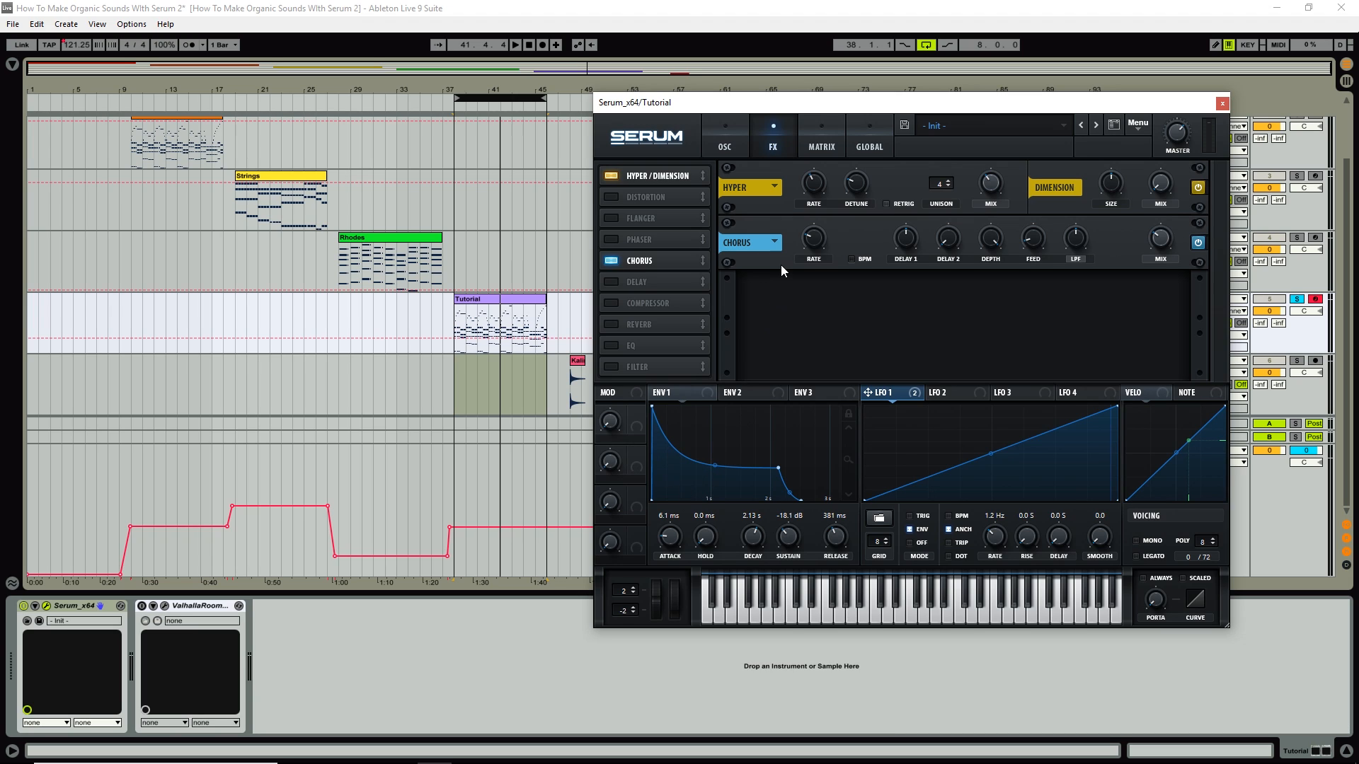
Enable a ping-pong Delay at 21% mix and switch on the EQ.
click(609, 282)
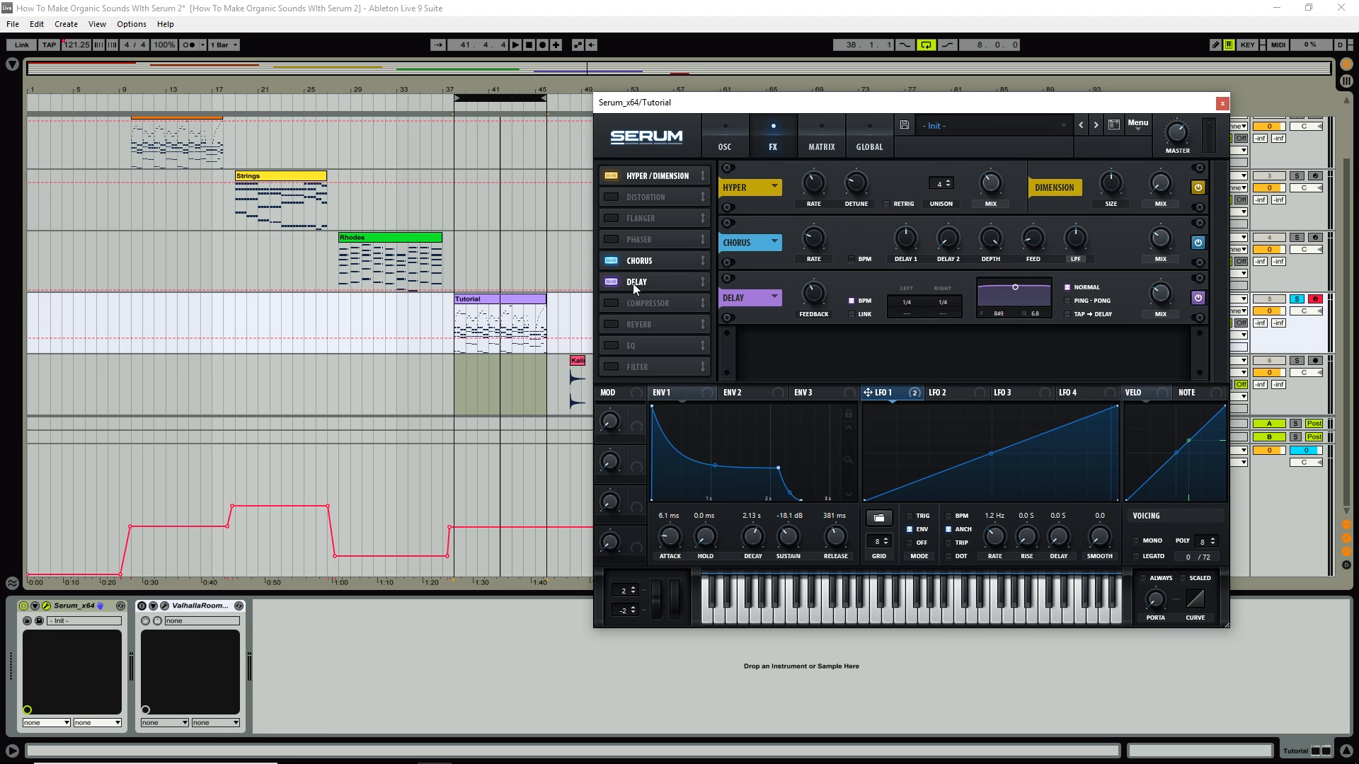
click(1067, 300)
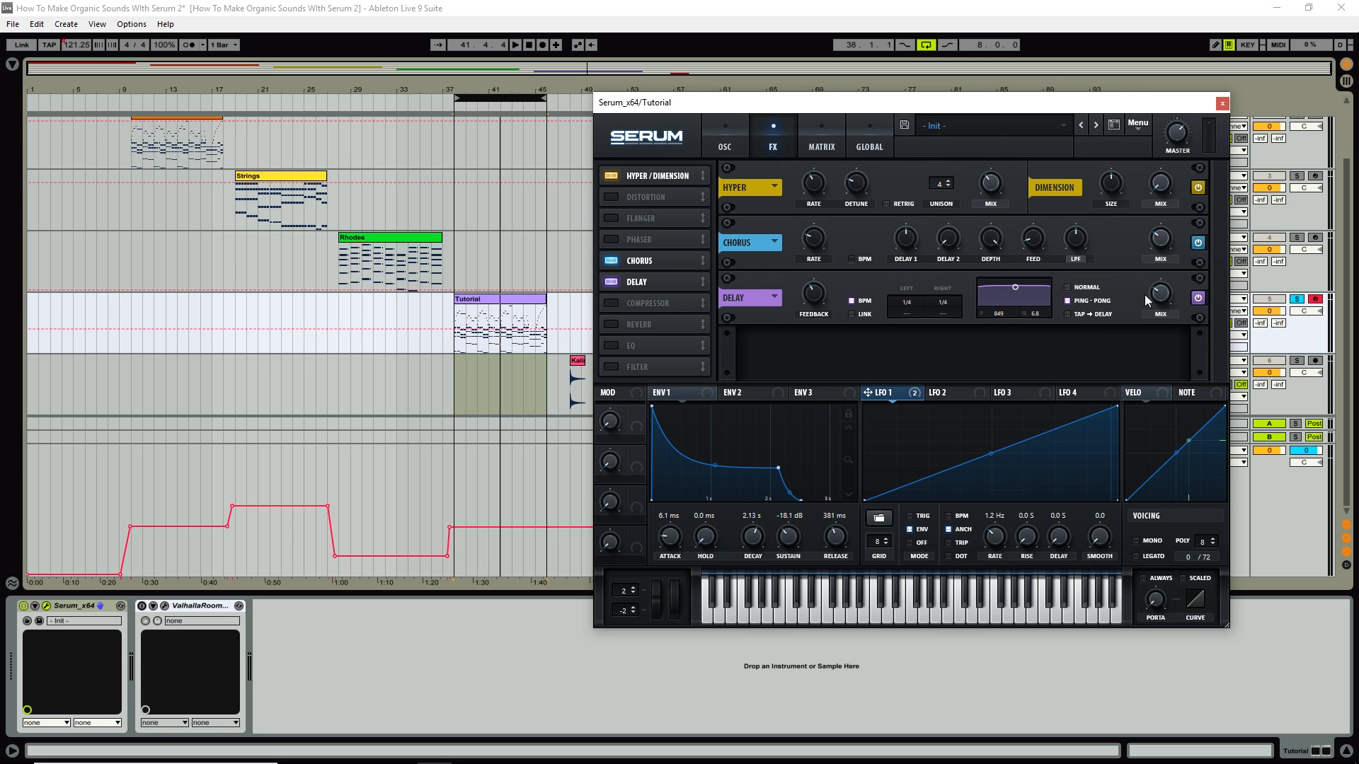
key(space)
drag(1159, 294, 1160, 309)
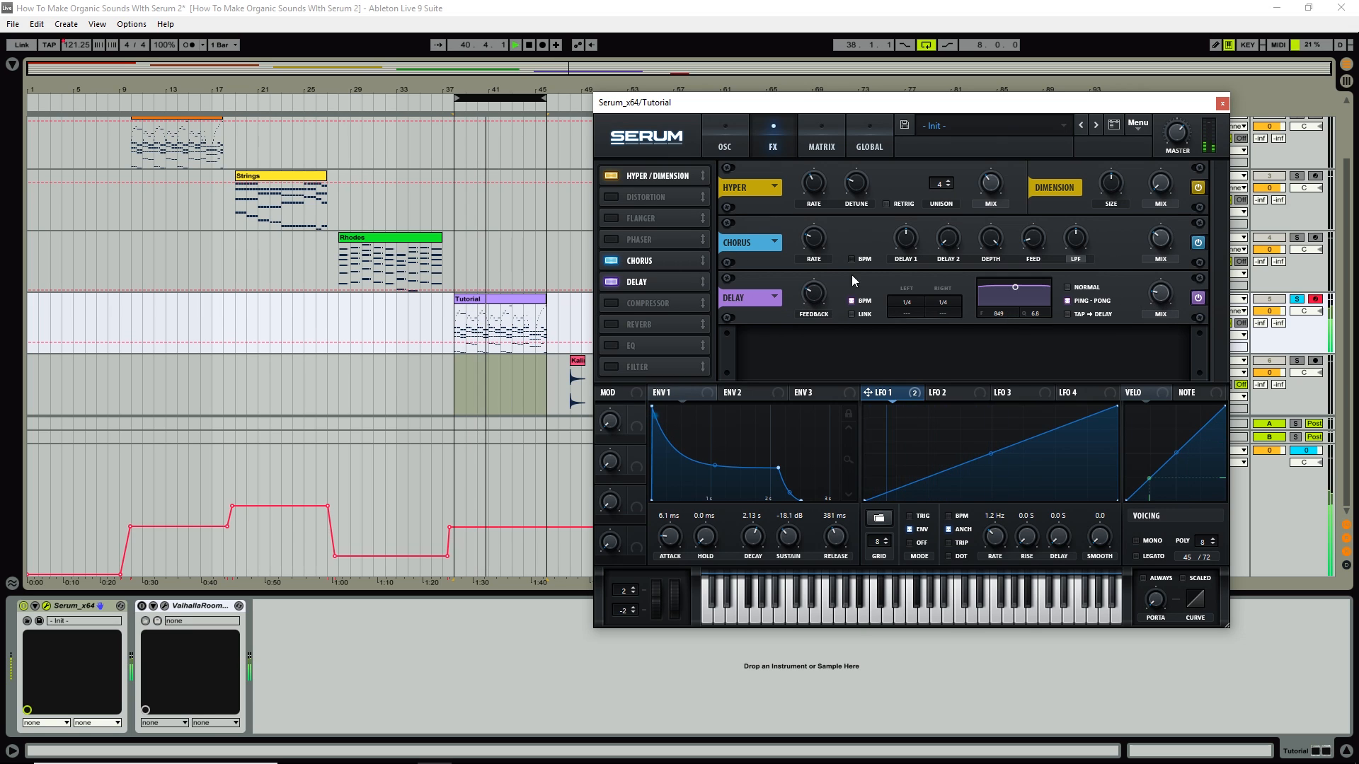
click(609, 344)
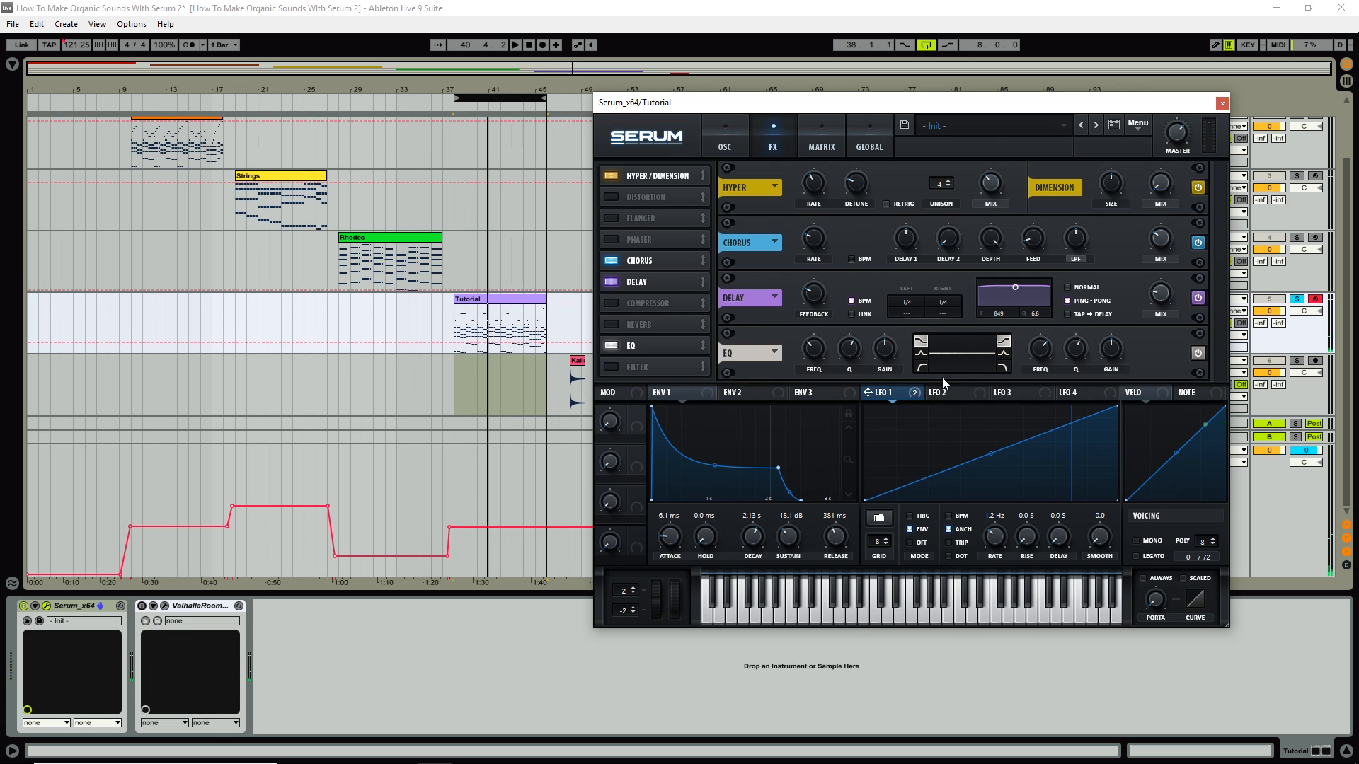
Set the EQ's first band to a low-cut slope, audition it, and return to the OSC page.
click(920, 367)
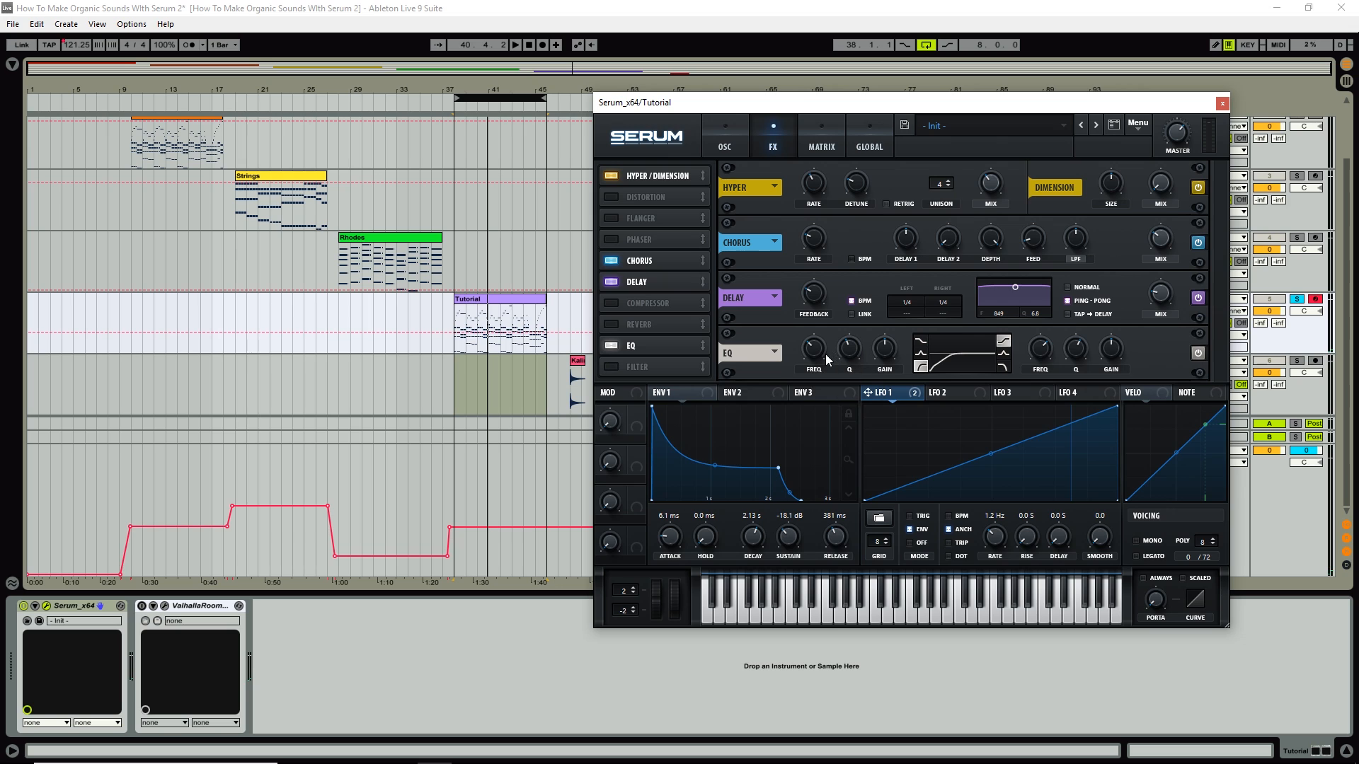
key(space)
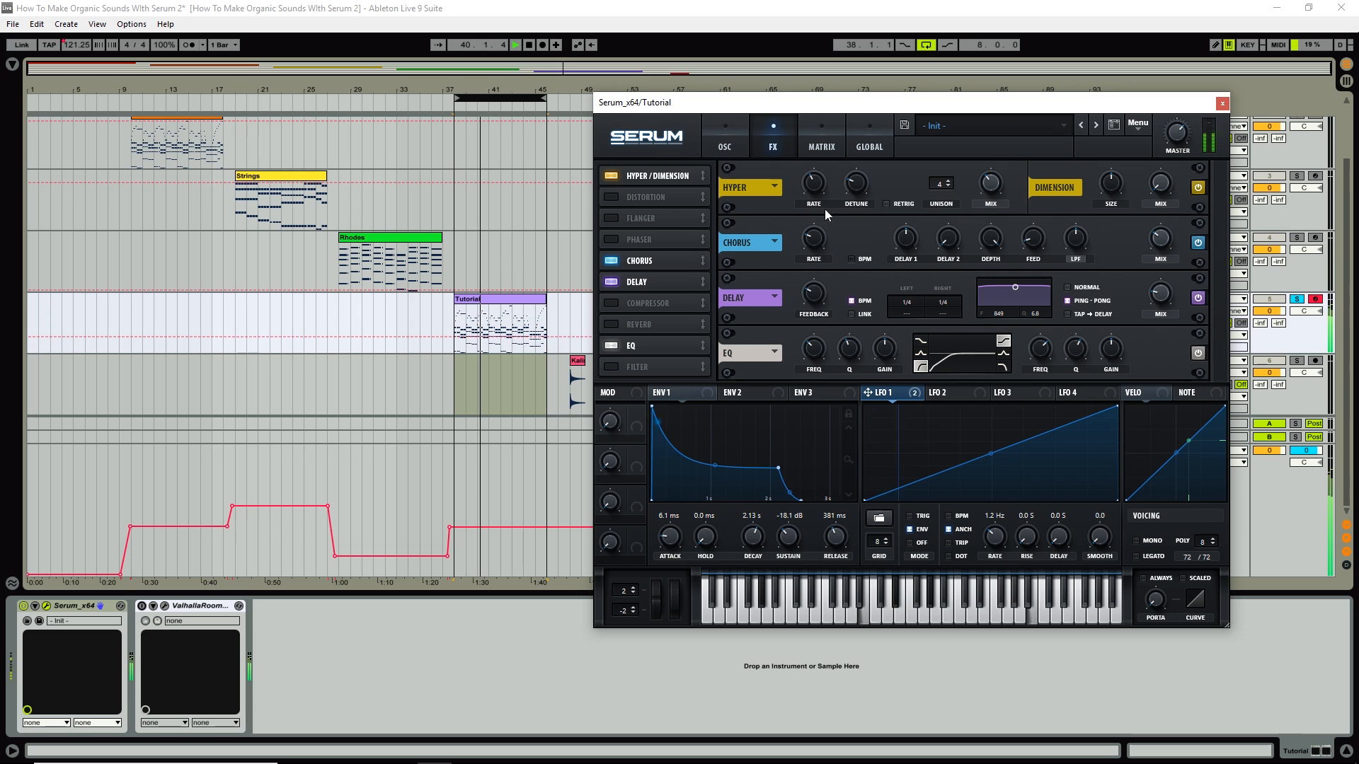
click(729, 144)
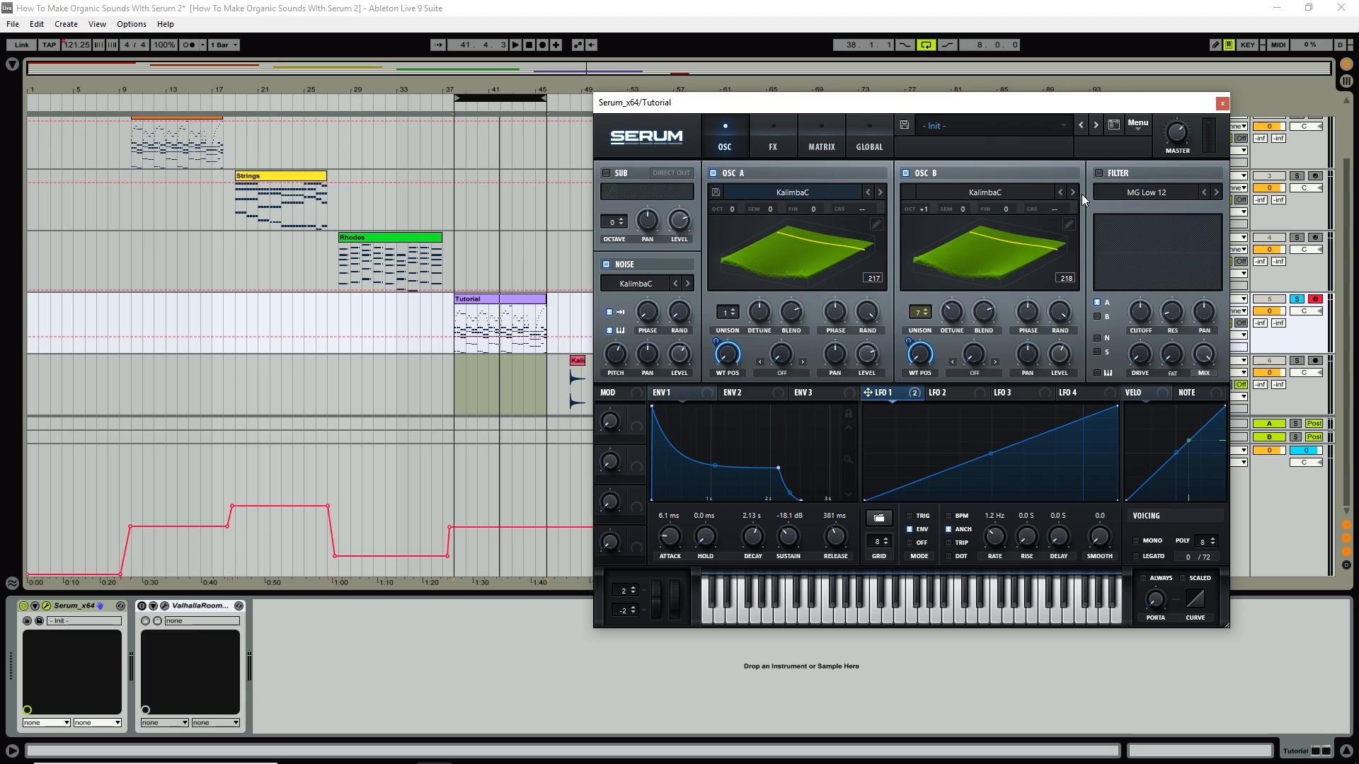
Leave Serum's filter off, activate the ValhallaRoom reverb, and loop-play bars 37–45.
click(1099, 173)
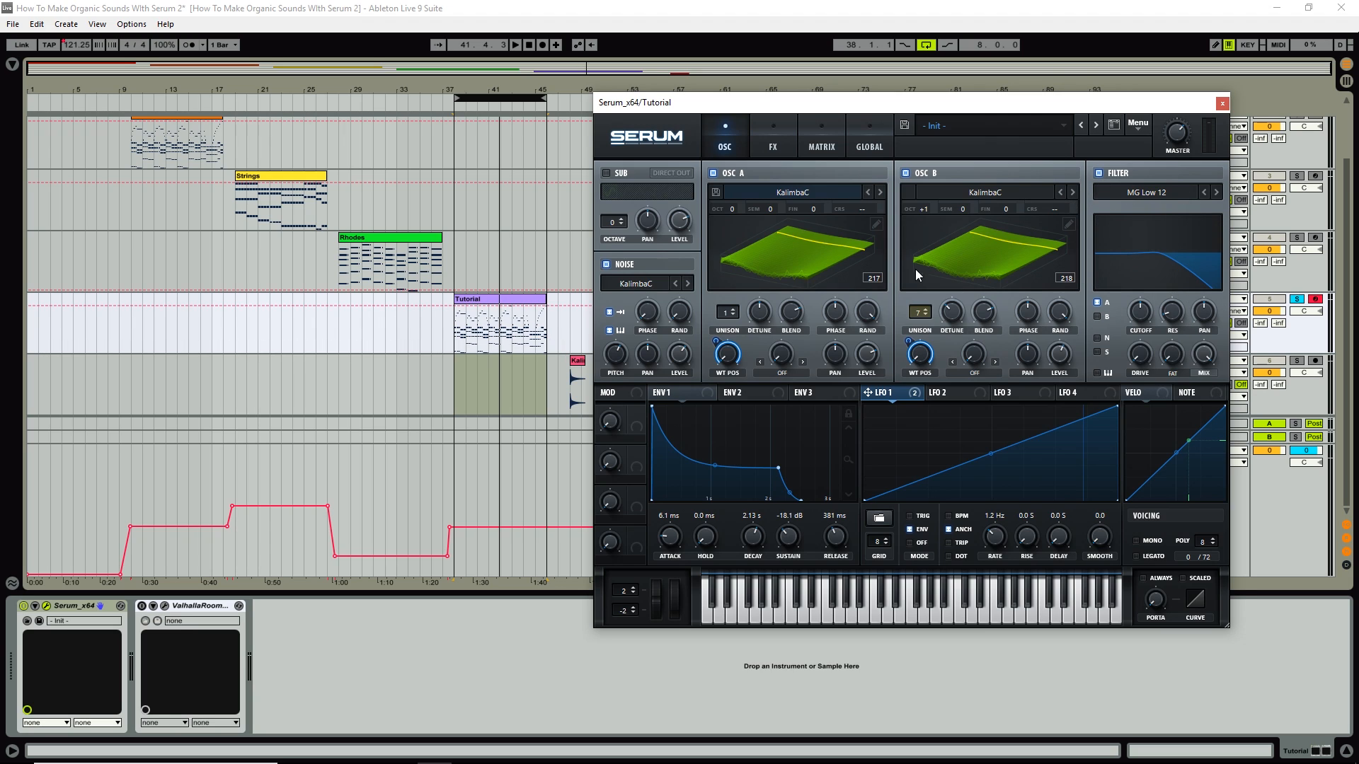
click(1099, 172)
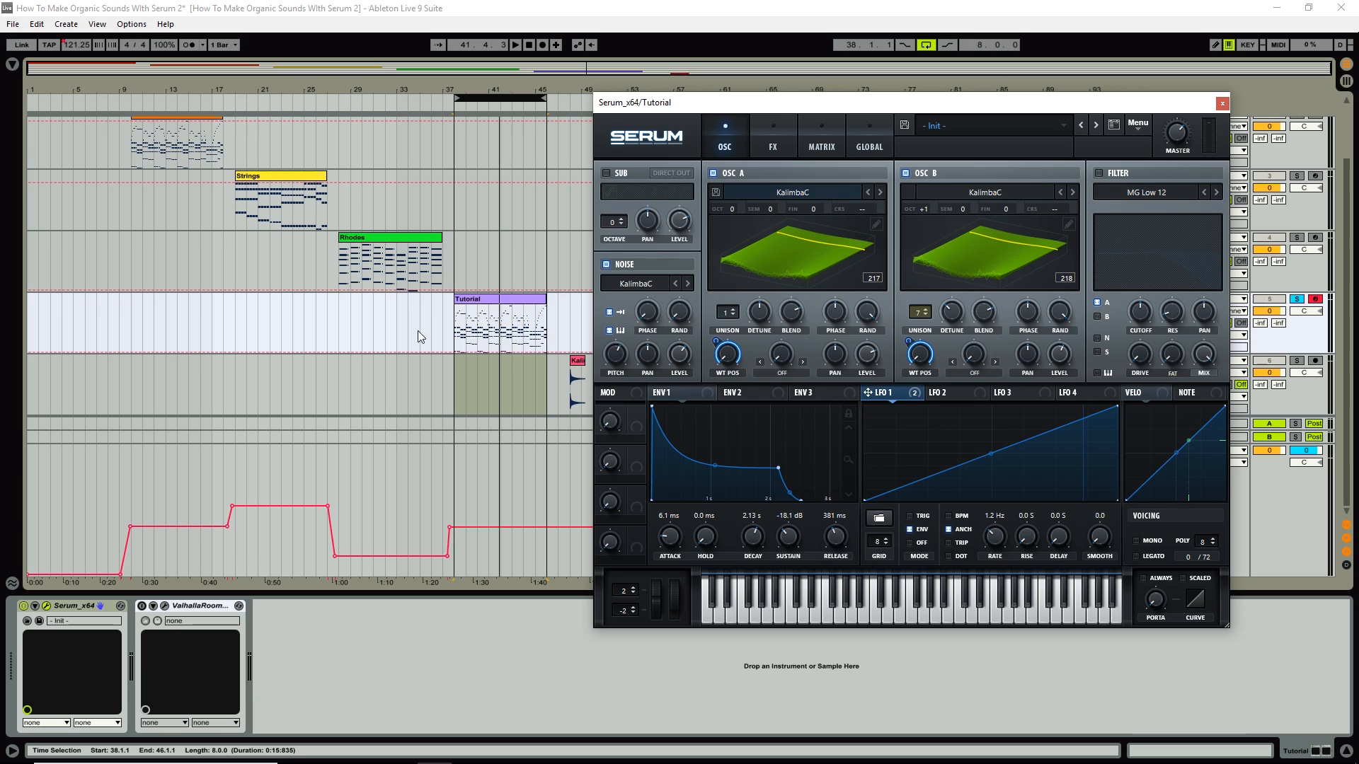
click(141, 606)
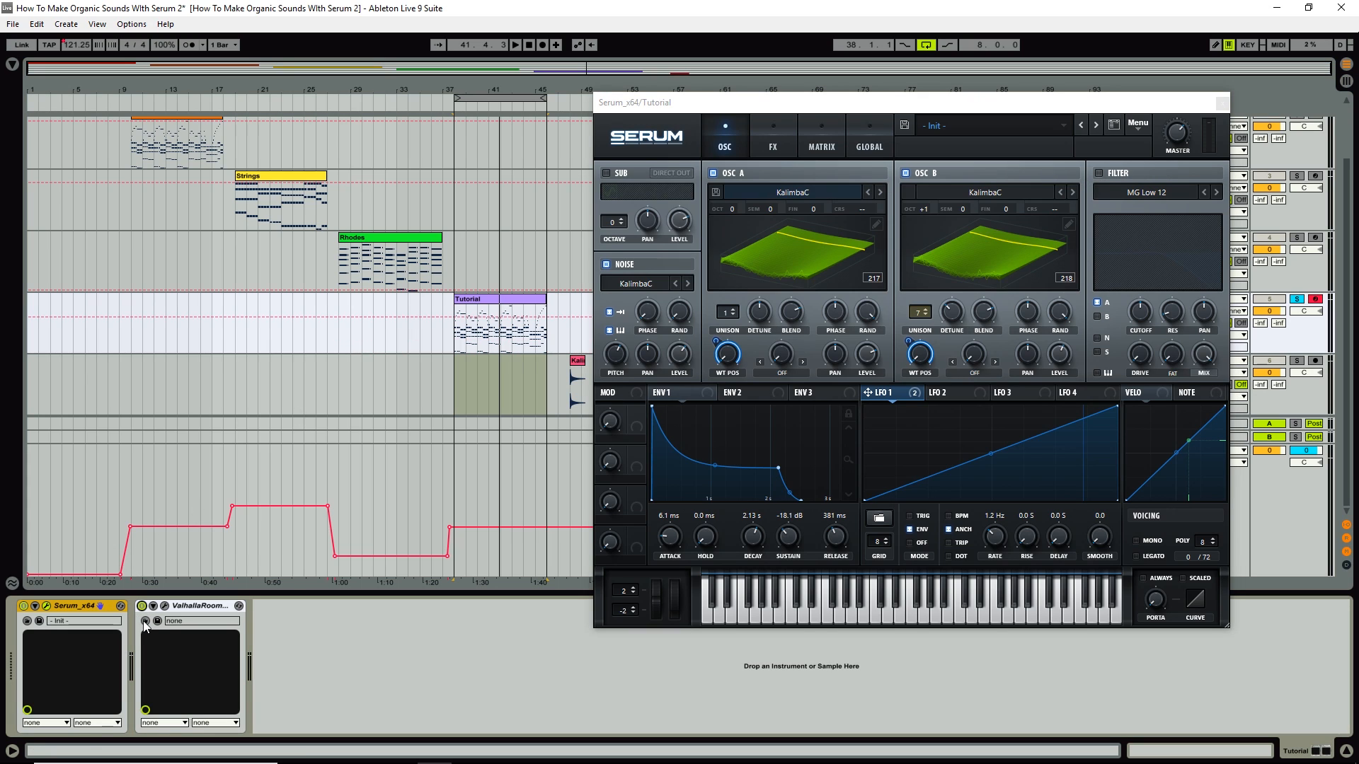
click(503, 98)
key(space)
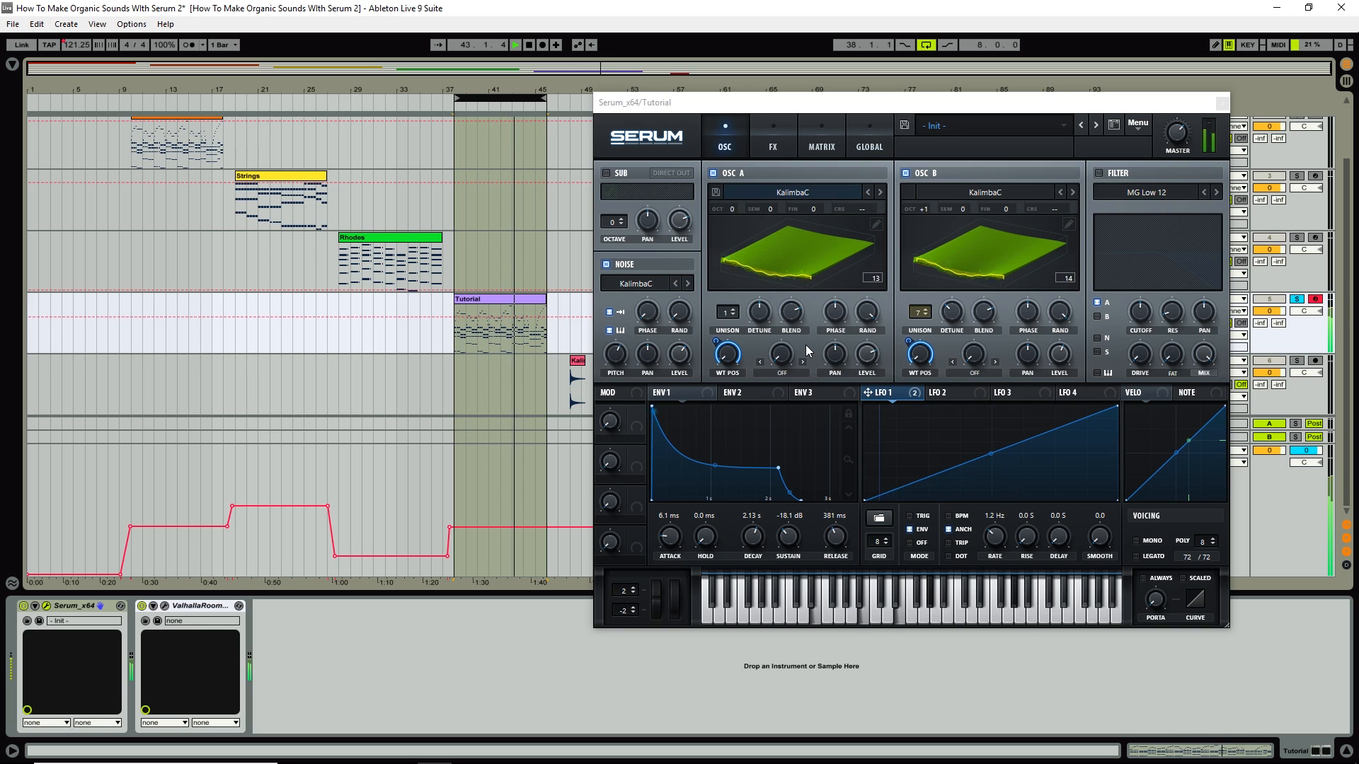
Raise ValhallaRoom's mix to 86.6%, stop playback, and close the reverb window.
click(165, 606)
drag(138, 352, 141, 245)
key(space)
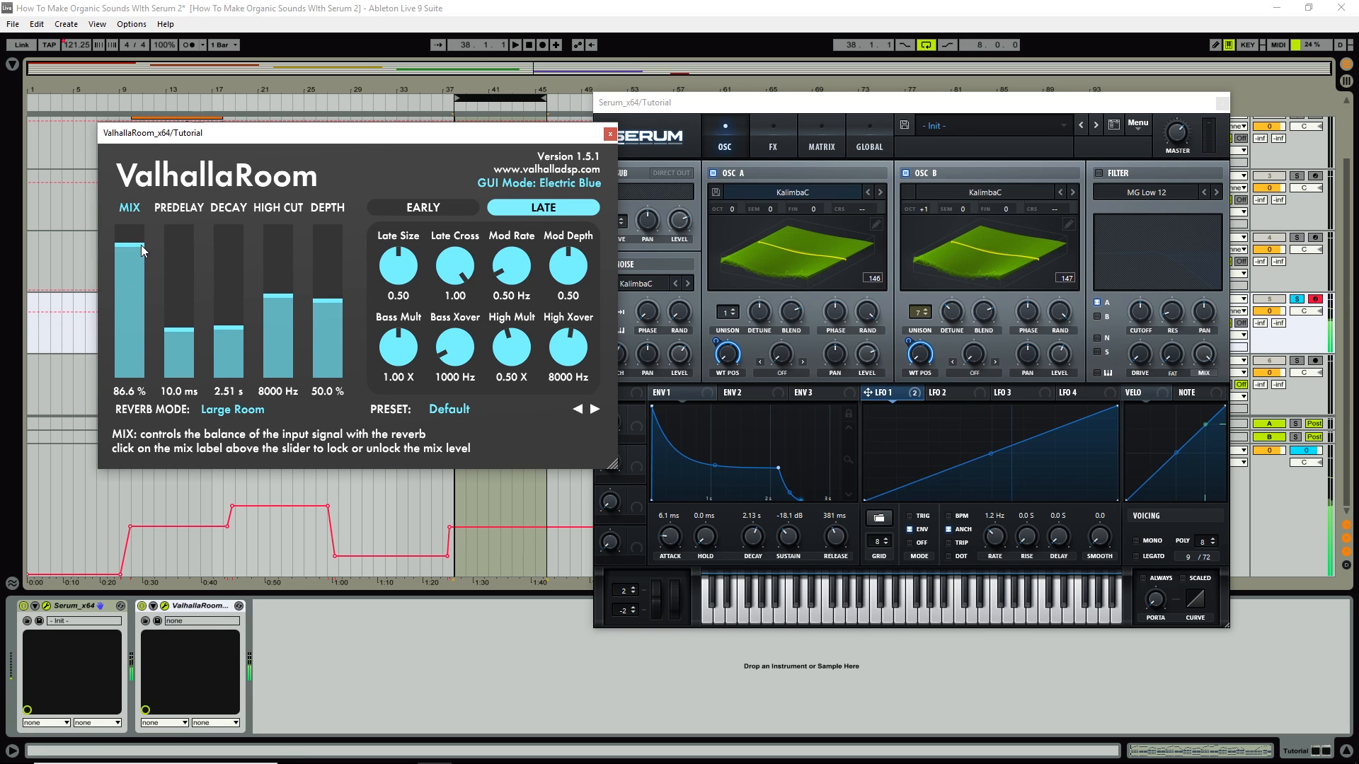
click(610, 135)
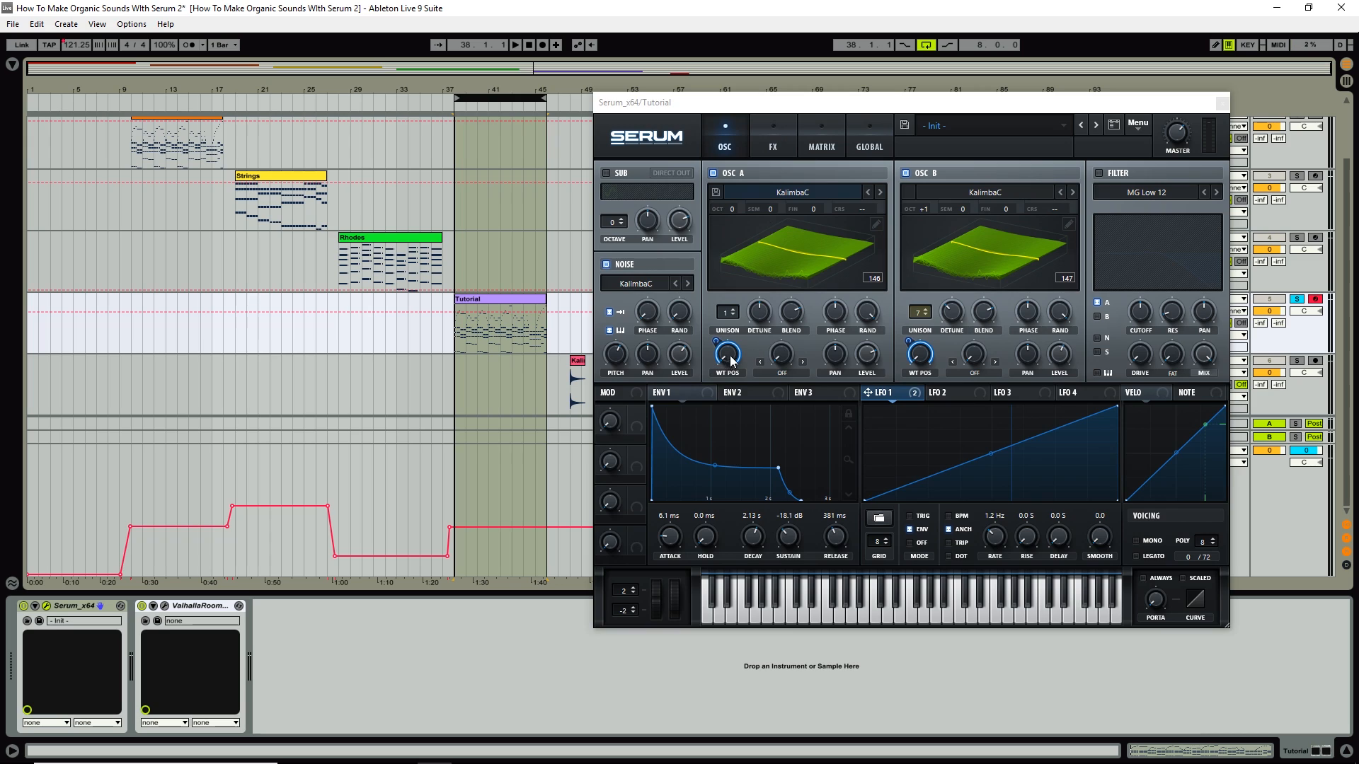
mouse_move(725, 356)
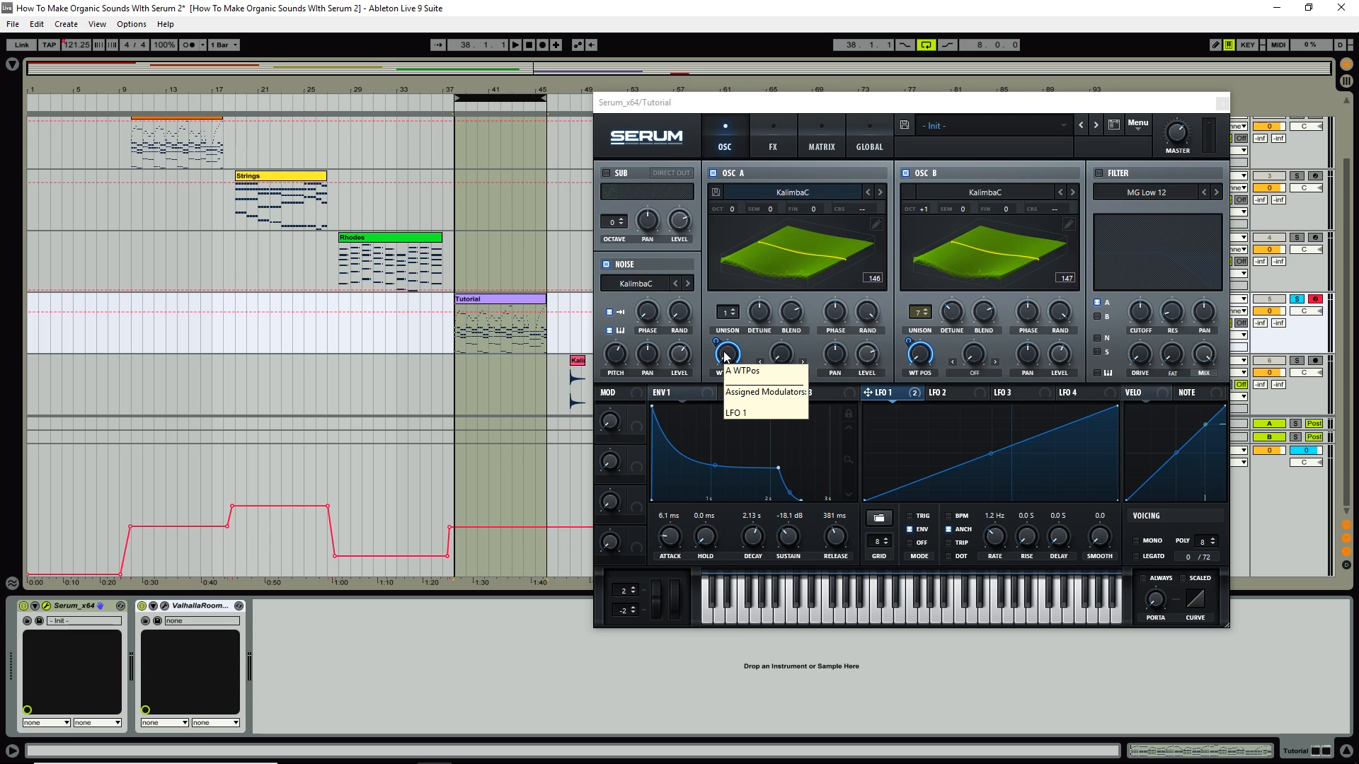
Solo the Brass track (track 1) in the arrangement instead of the Tutorial track.
scroll(1313, 212, up, 2)
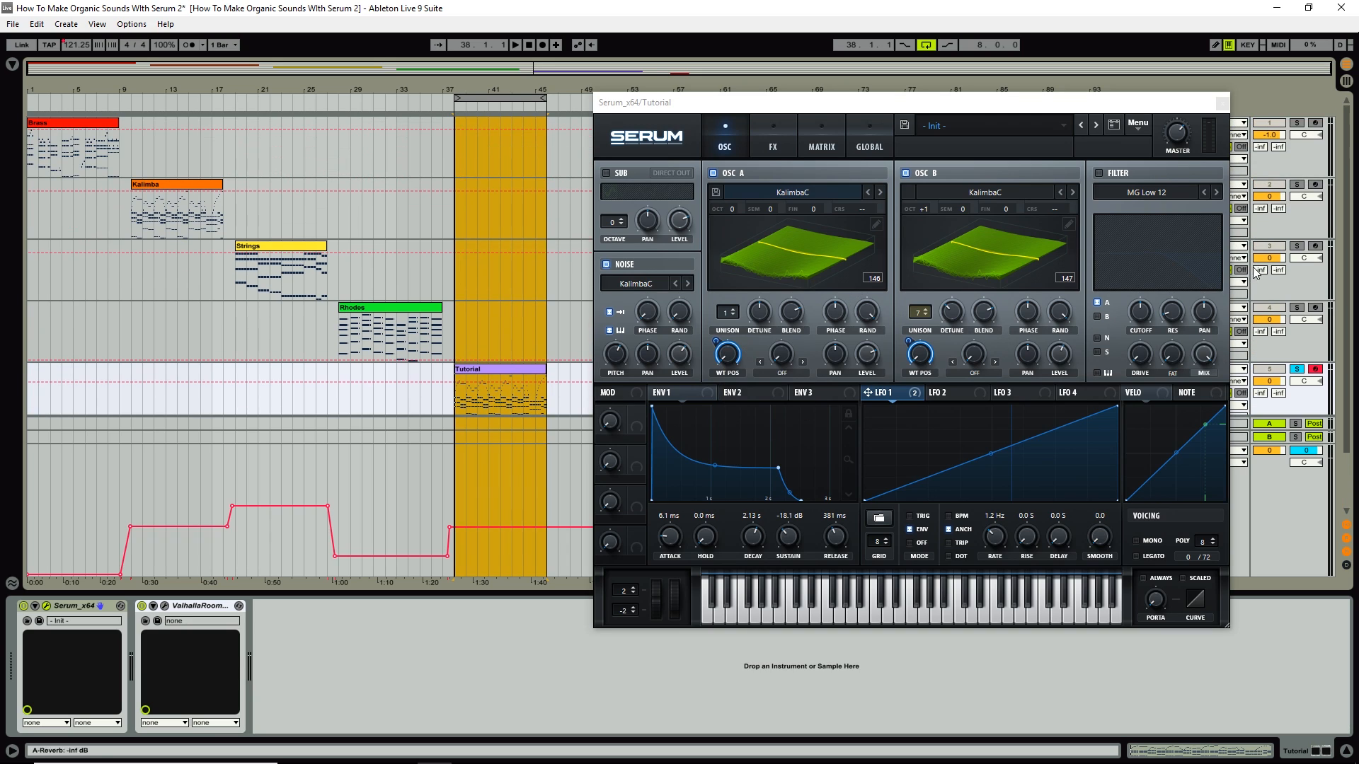
click(1295, 123)
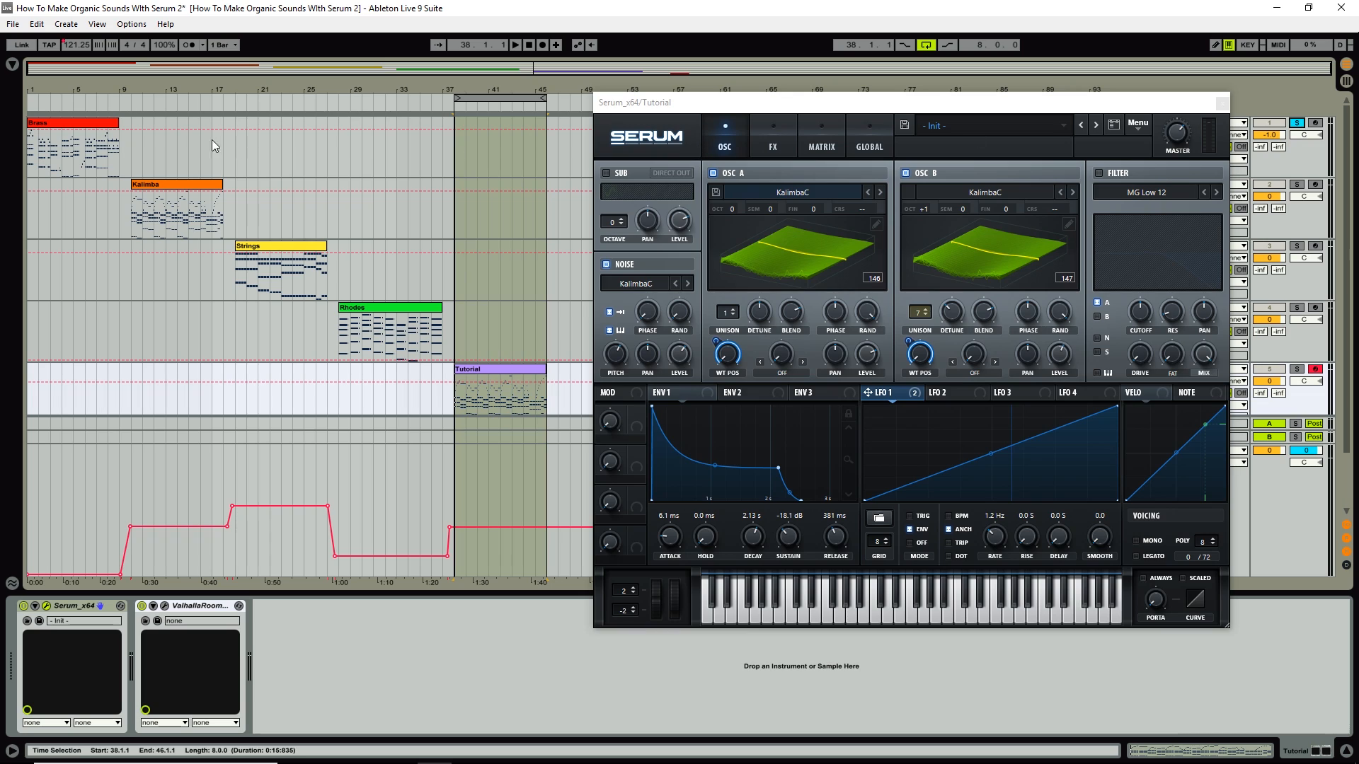